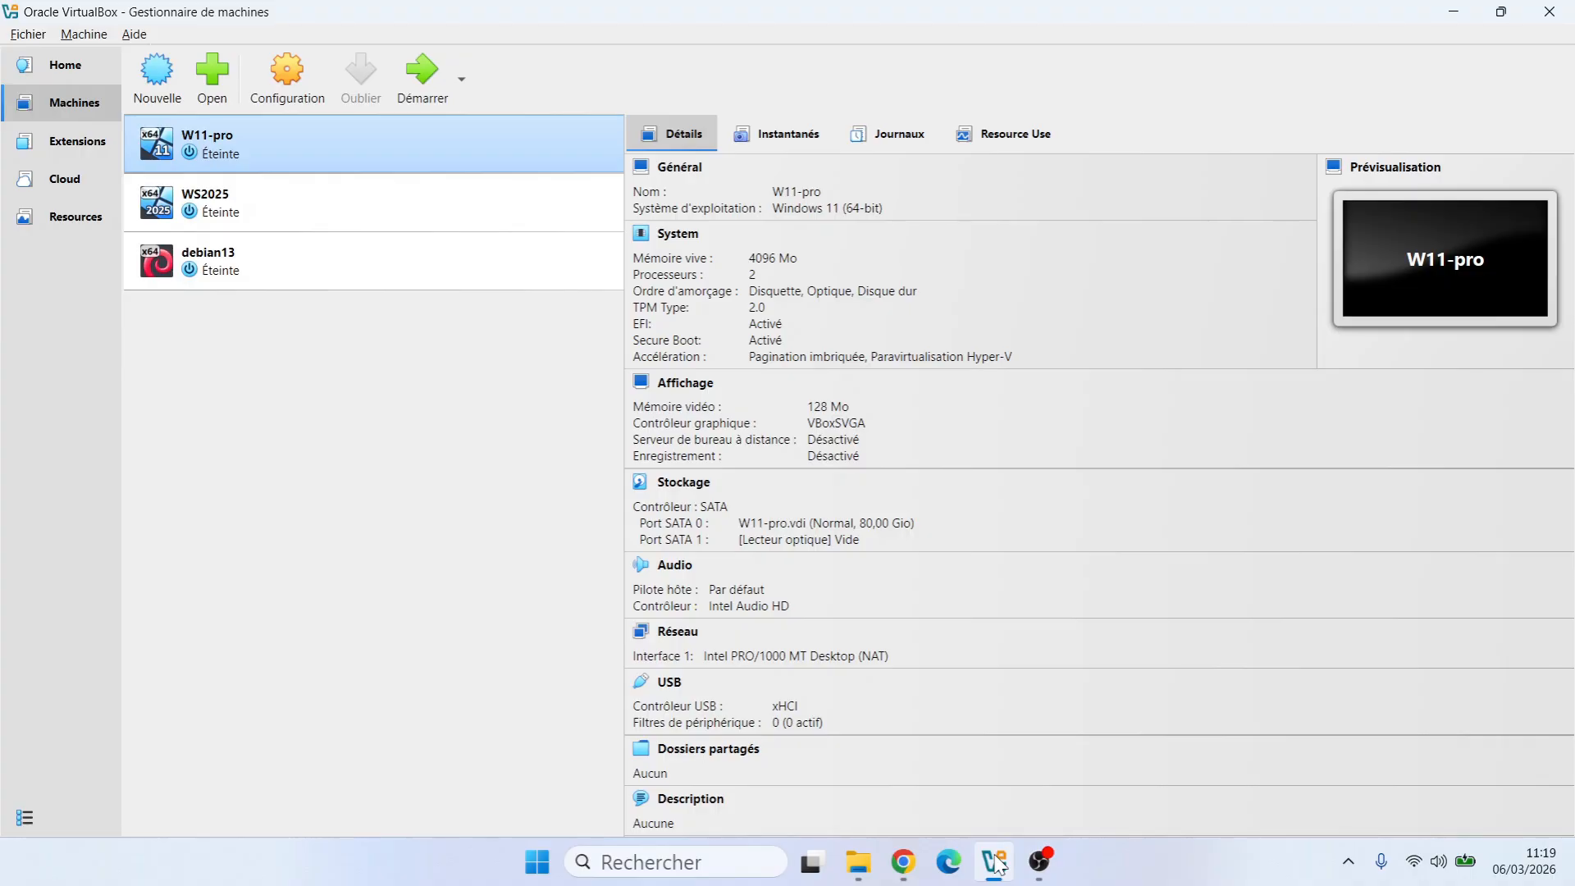
Minimize the VirtualBox Manager window listing W11-pro, WS2025 and debian13
{"action": "left_click", "coordinate": [1454, 15]}
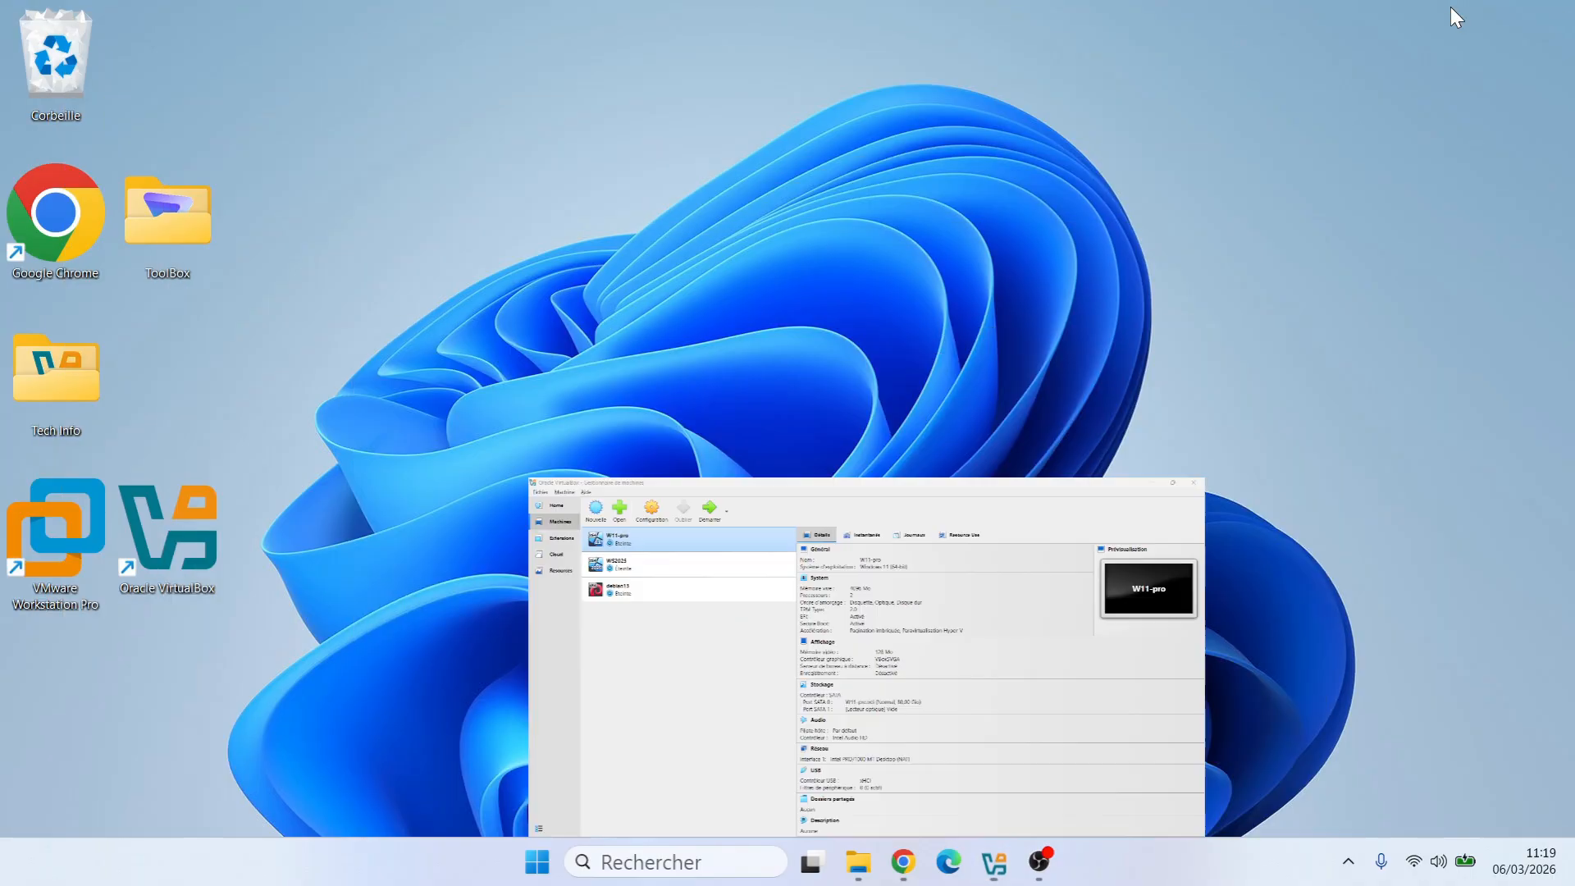
From the rockylinux.org download page in Chrome, start downloading the Rocky Linux 10 DVD ISO
{"action": "left_click", "coordinate": [903, 861]}
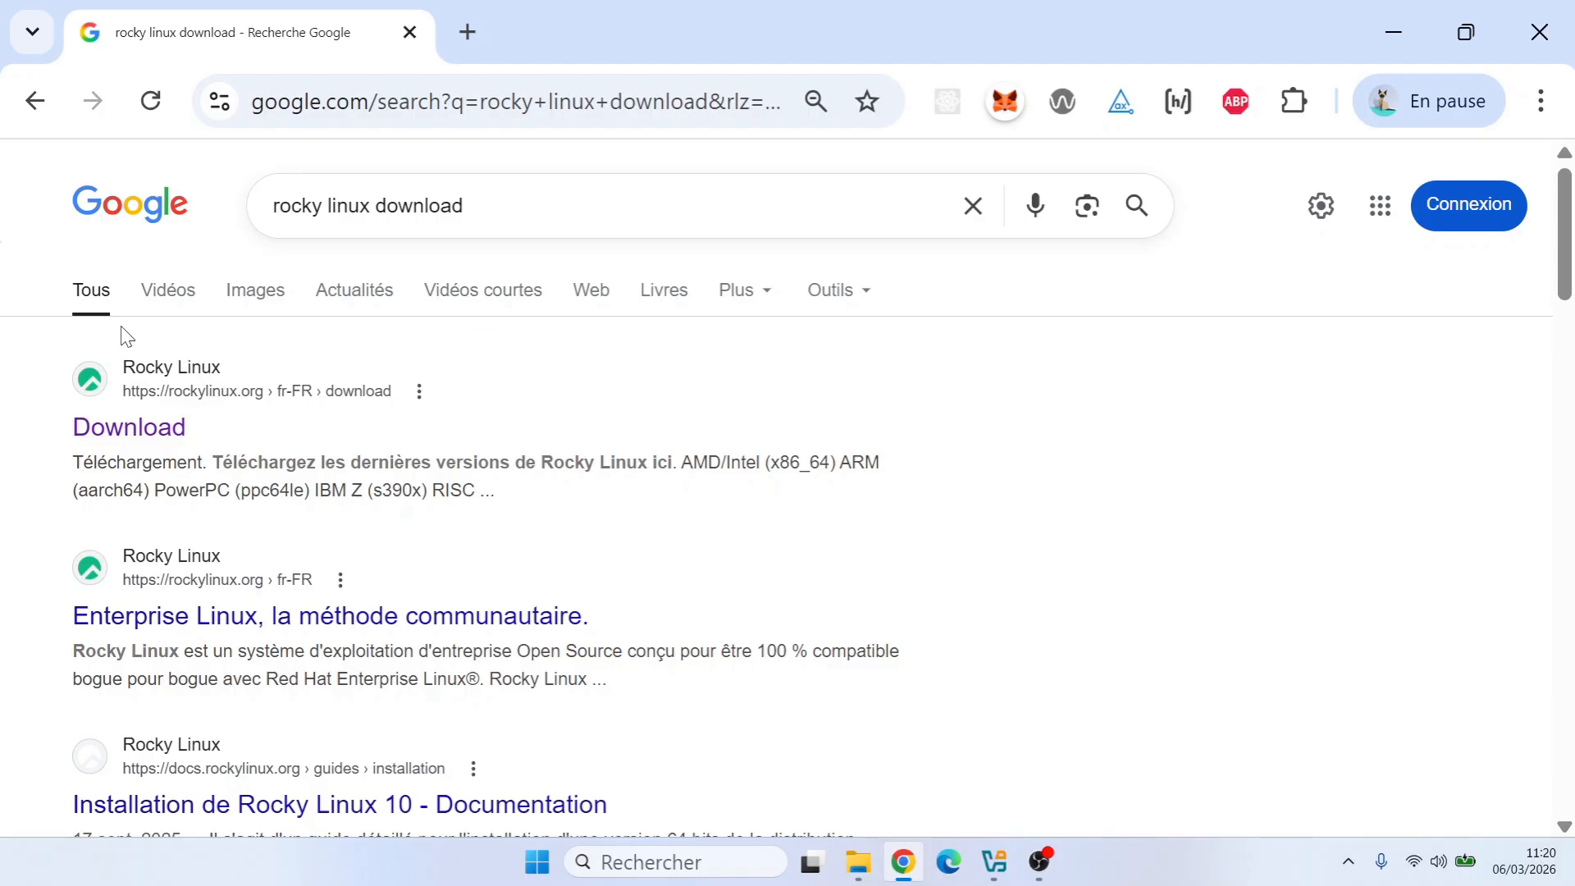
{"action": "left_click", "coordinate": [156, 384]}
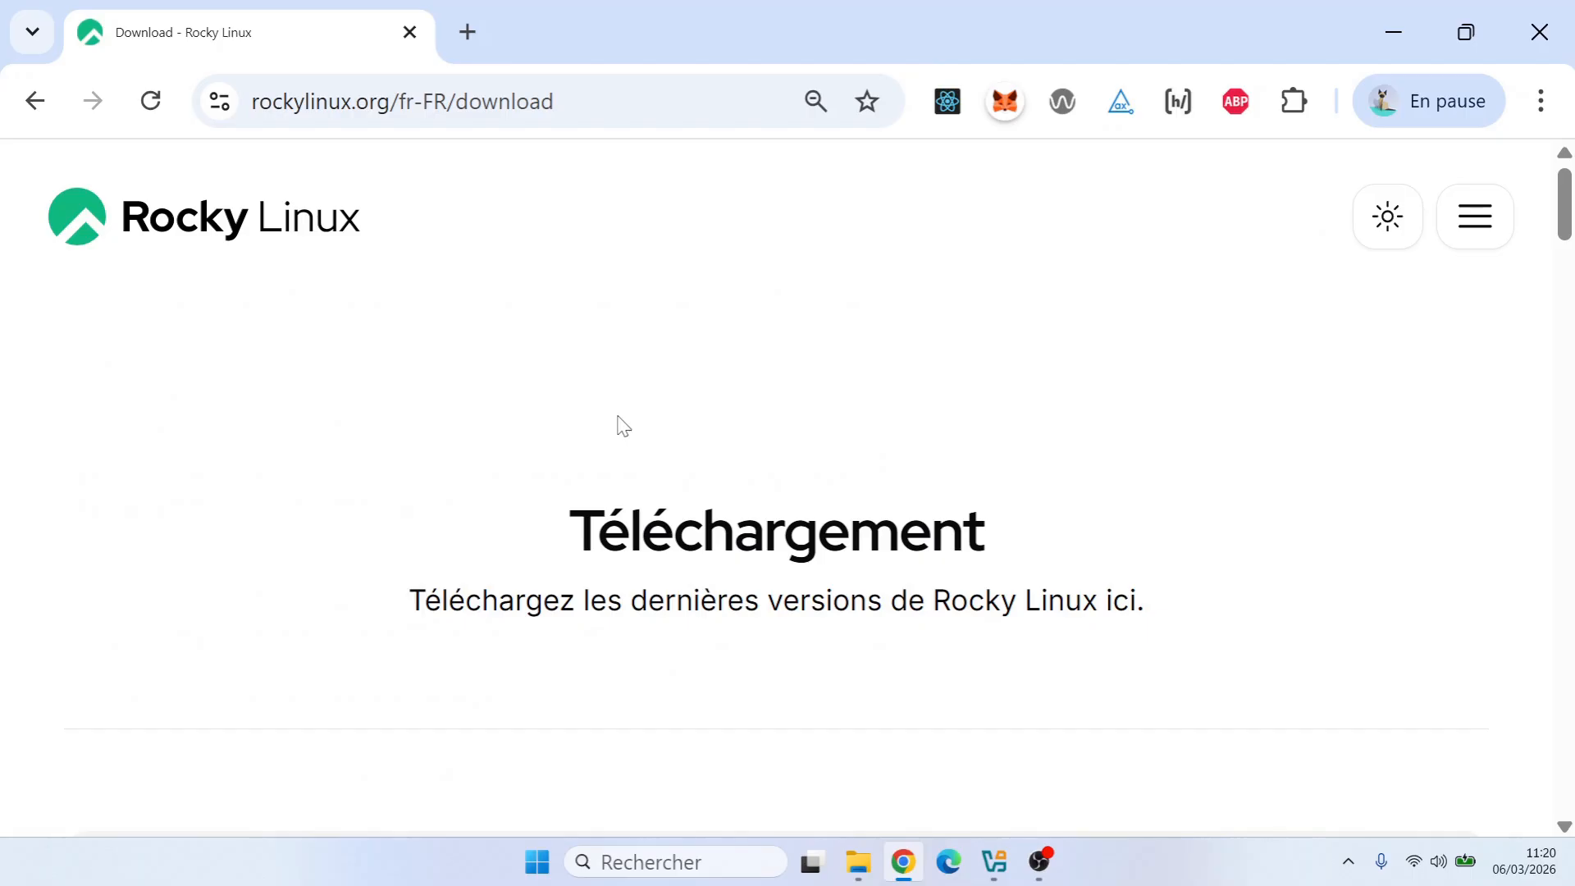
{"action": "scroll", "coordinate": [623, 426], "scroll_direction": "down", "scroll_amount": 5}
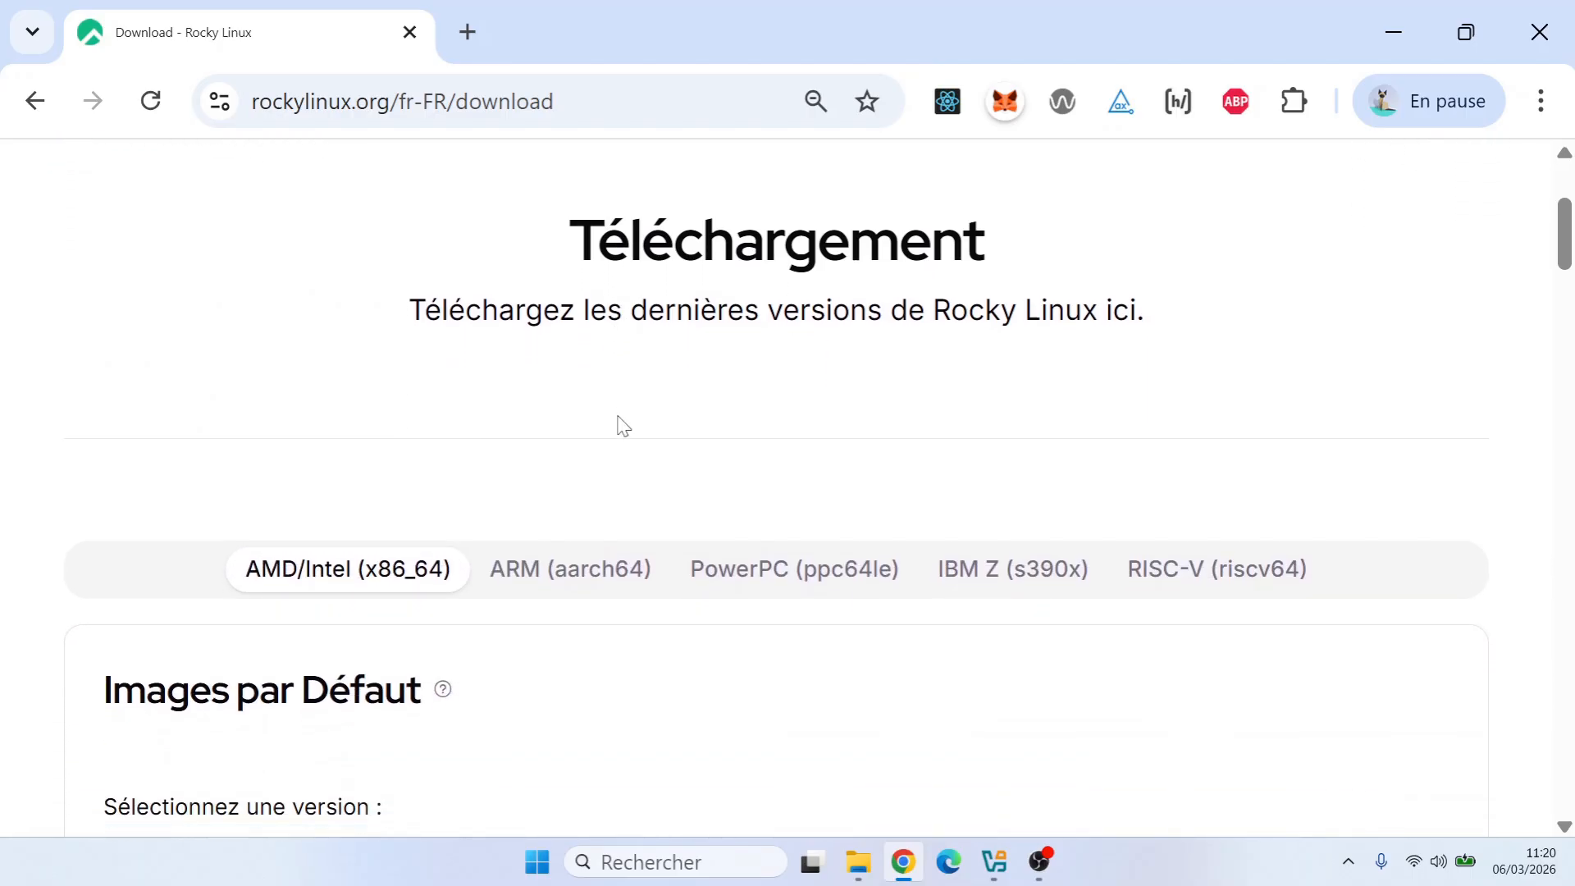
{"action": "scroll", "coordinate": [620, 425], "scroll_direction": "down", "scroll_amount": 5}
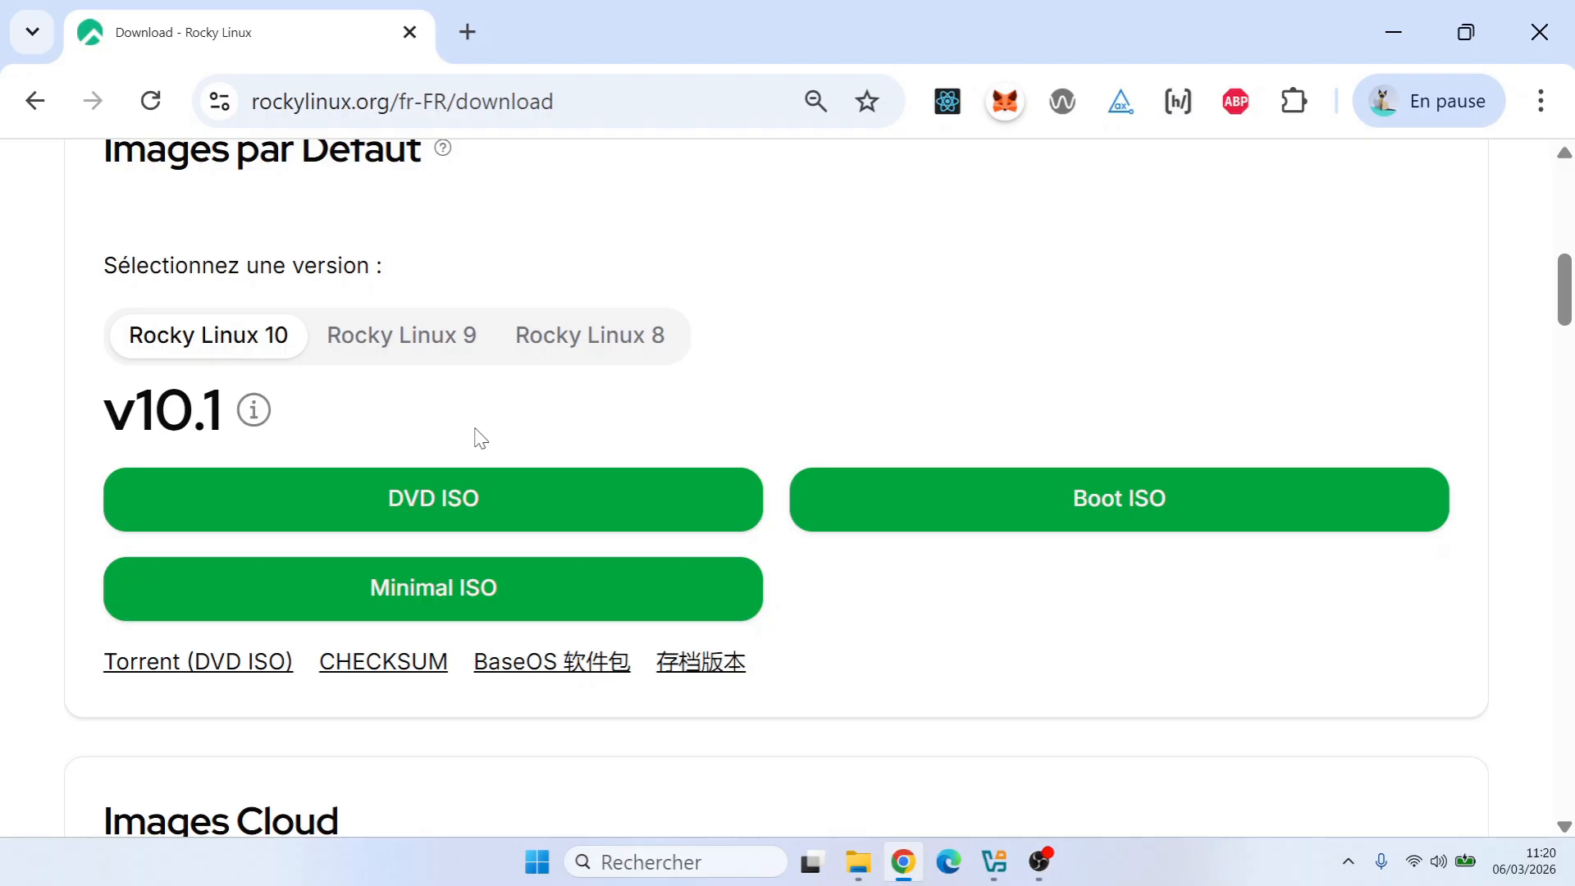
{"action": "left_click", "coordinate": [495, 500]}
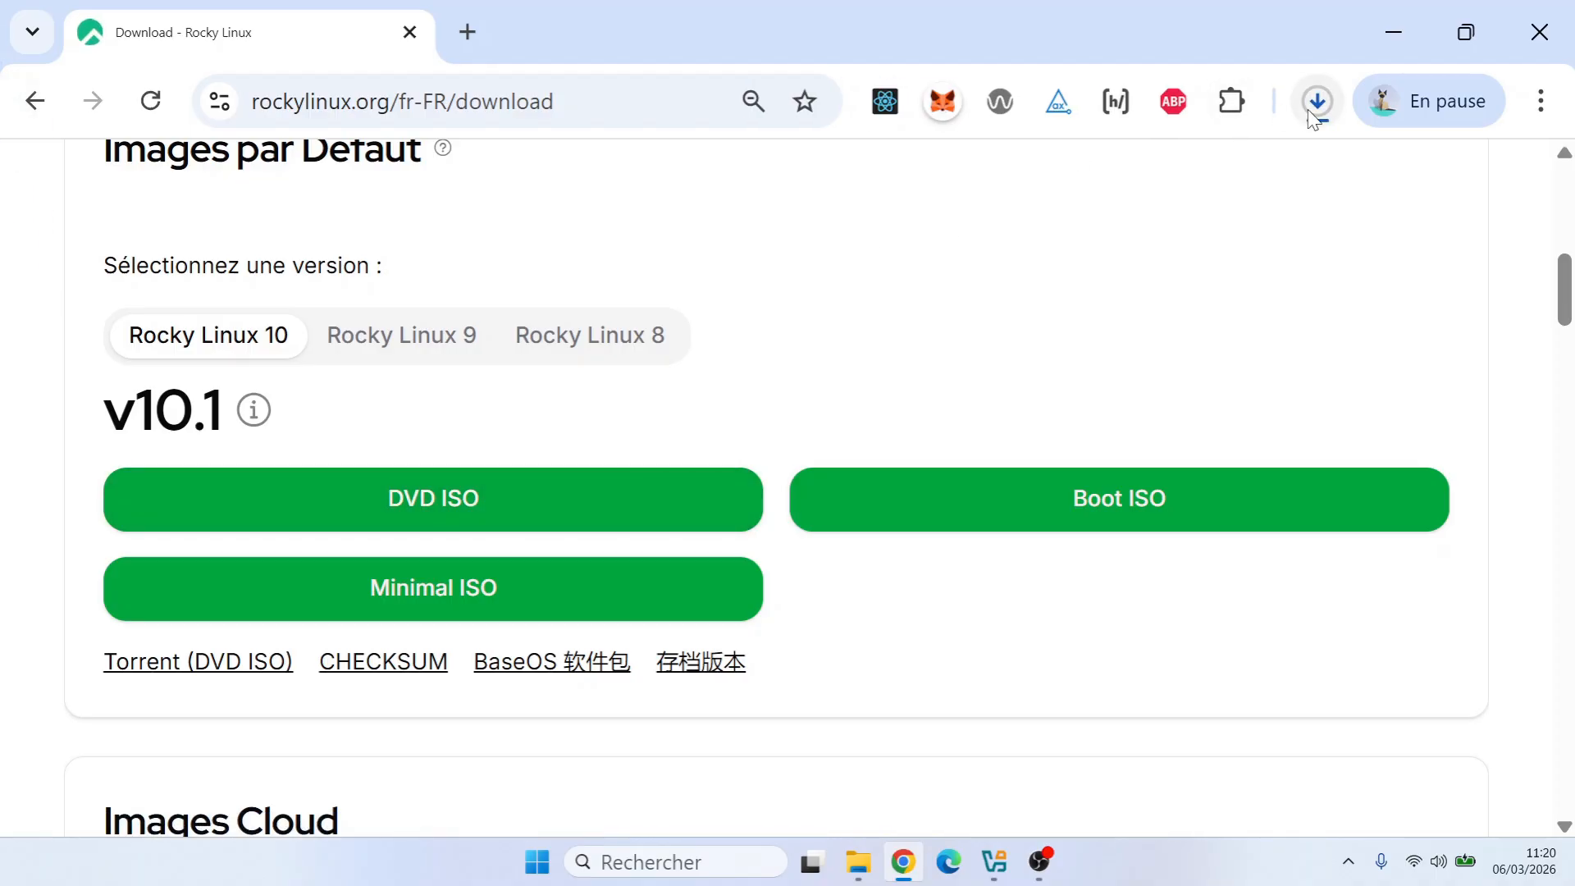
Pause the Rocky-10.1 DVD ISO download and quit Chrome with the download pending
{"action": "left_click", "coordinate": [1313, 107]}
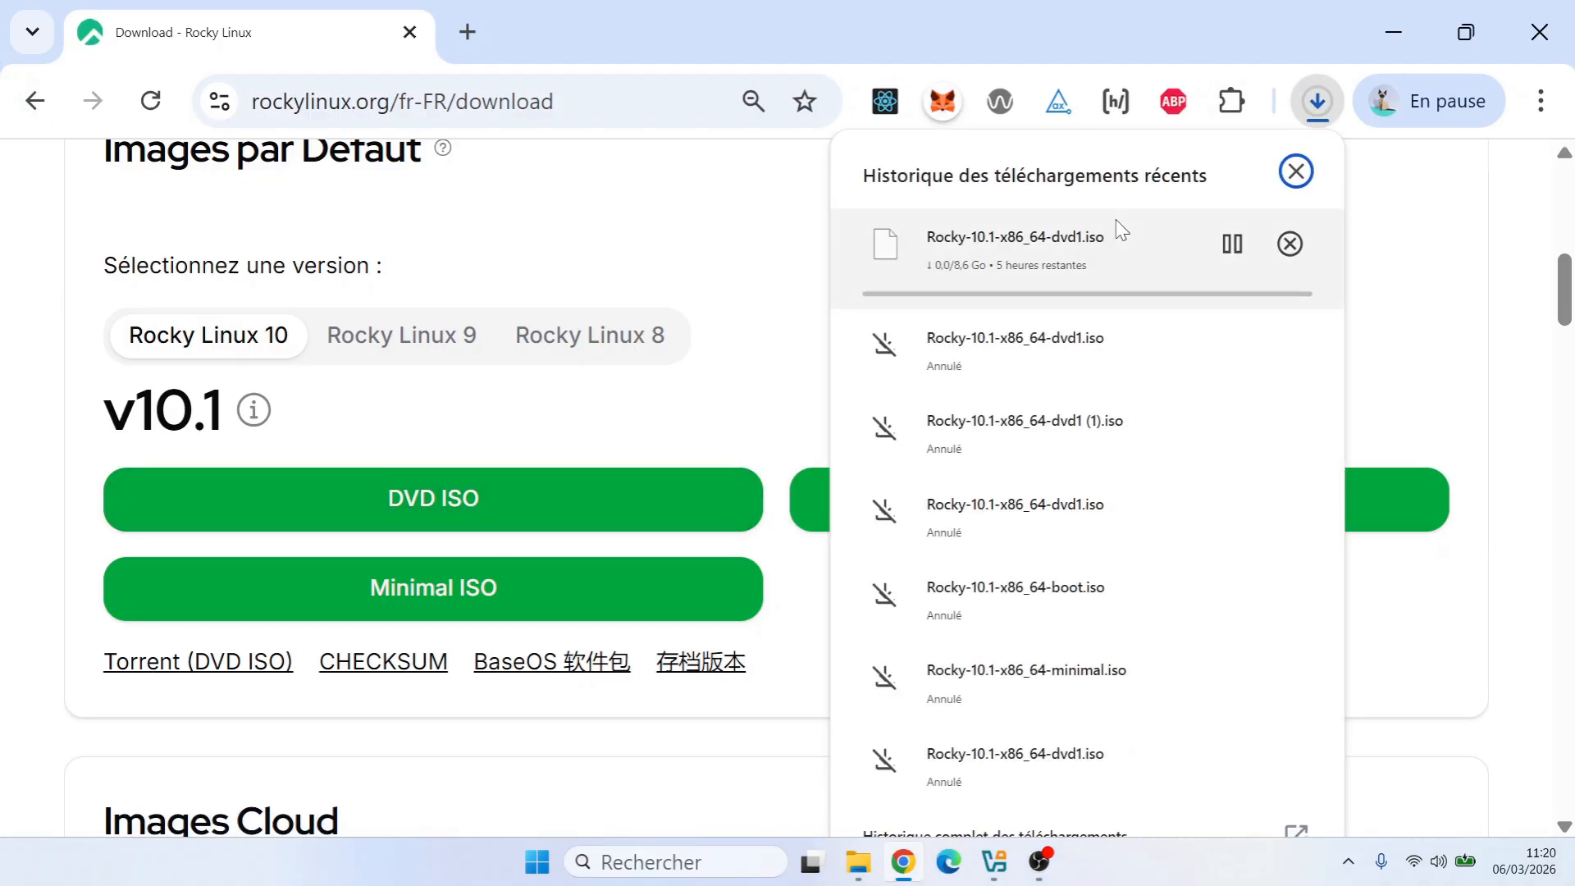
{"action": "left_click", "coordinate": [1232, 244]}
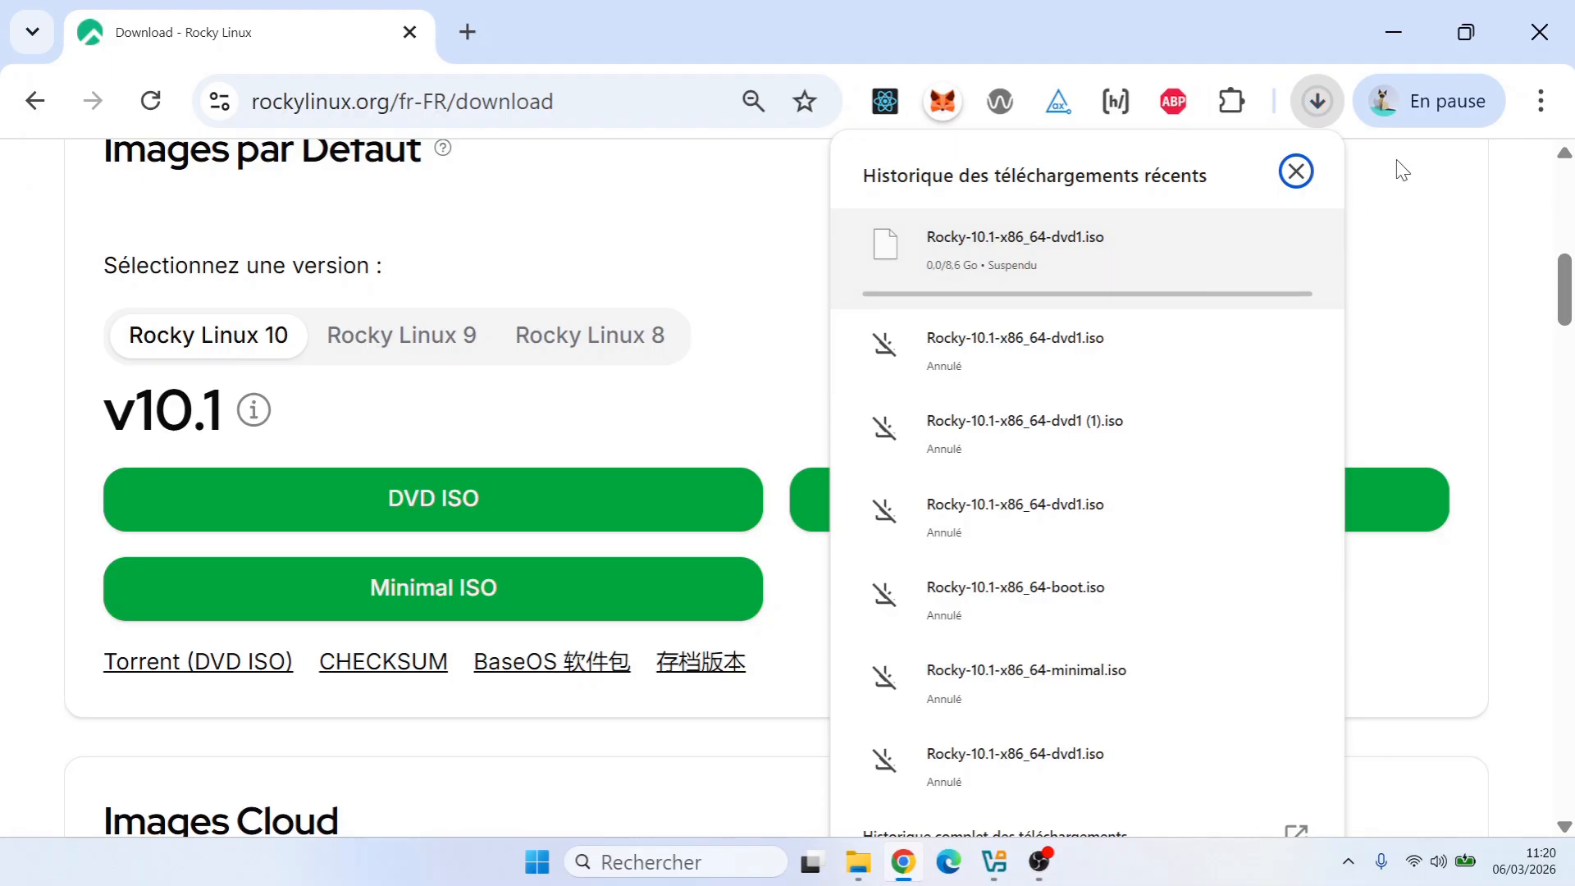
{"action": "left_click", "coordinate": [1539, 32]}
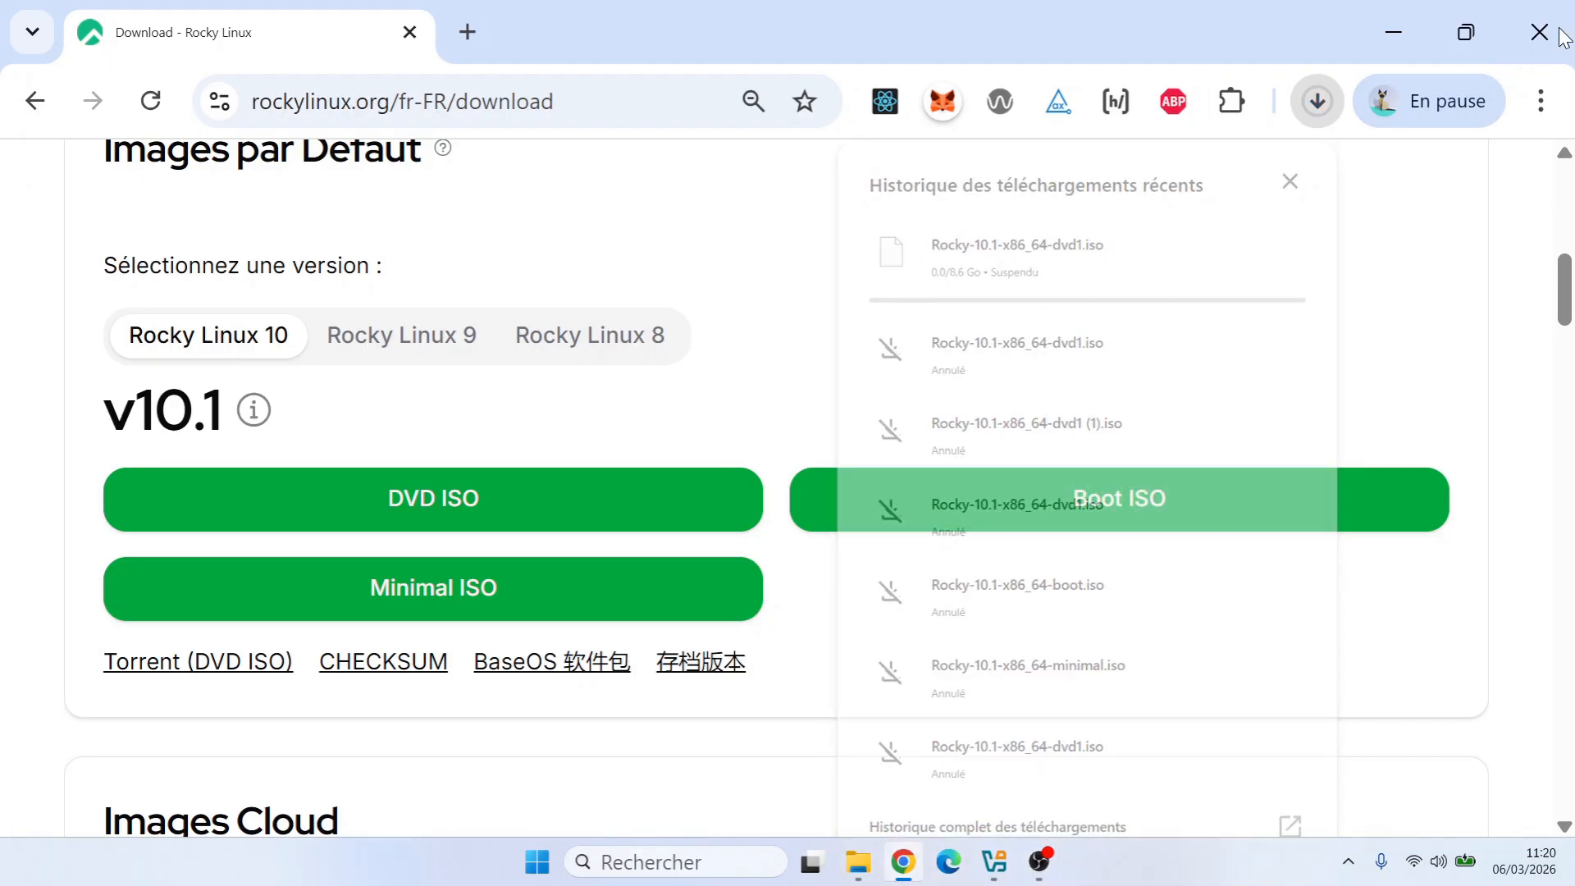
{"action": "left_click", "coordinate": [827, 294]}
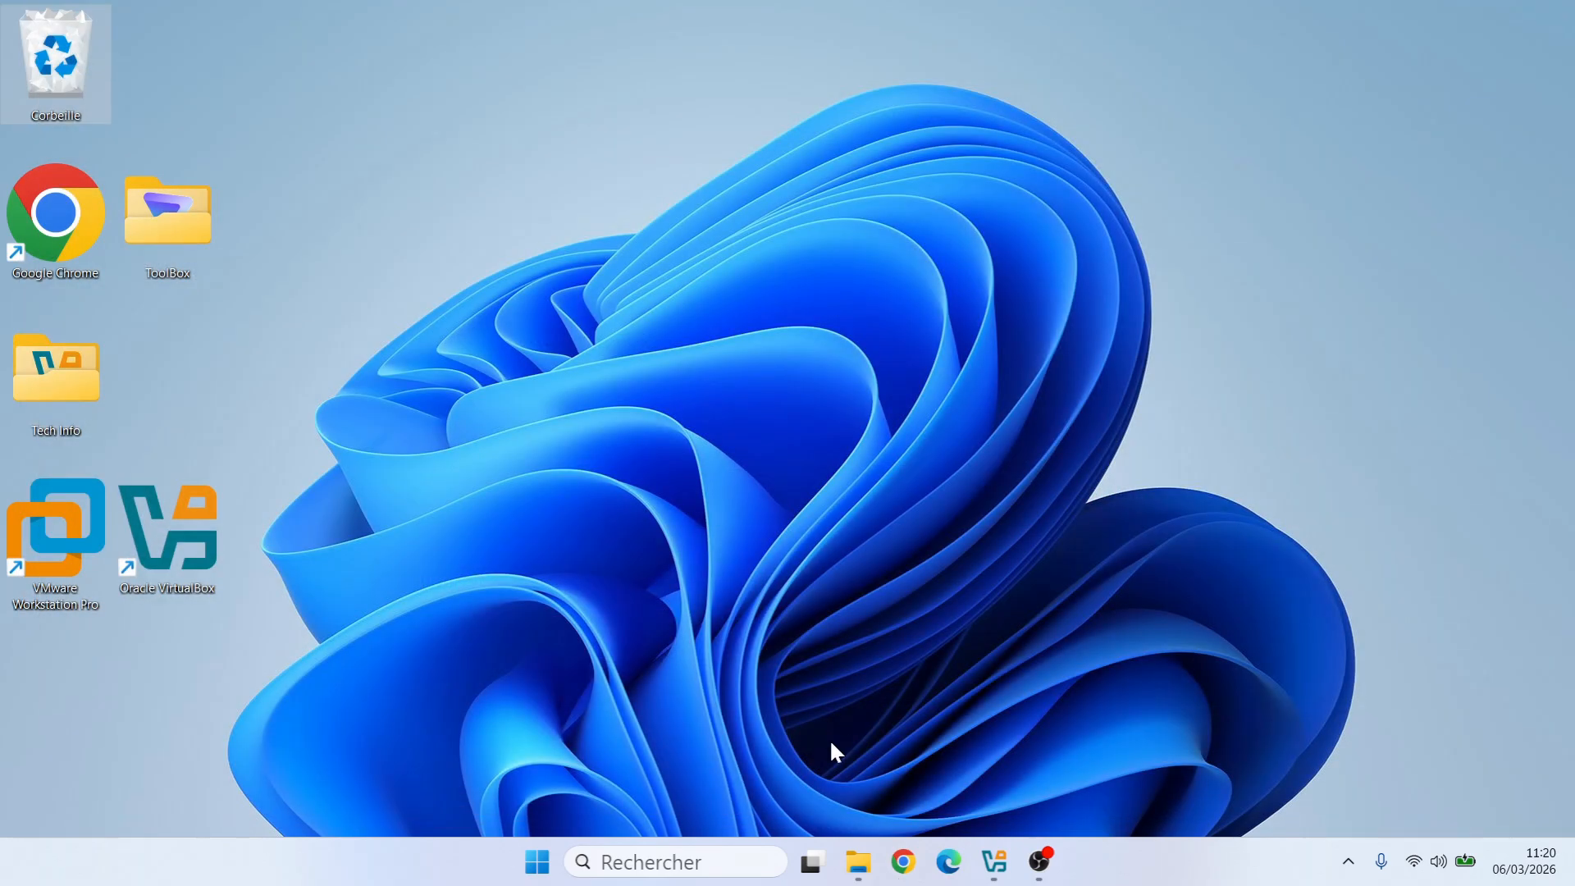
Confirm Rocky-10.0-x86_64-dvd1.iso is in Téléchargements, then return to VirtualBox Manager
{"action": "left_click", "coordinate": [858, 861]}
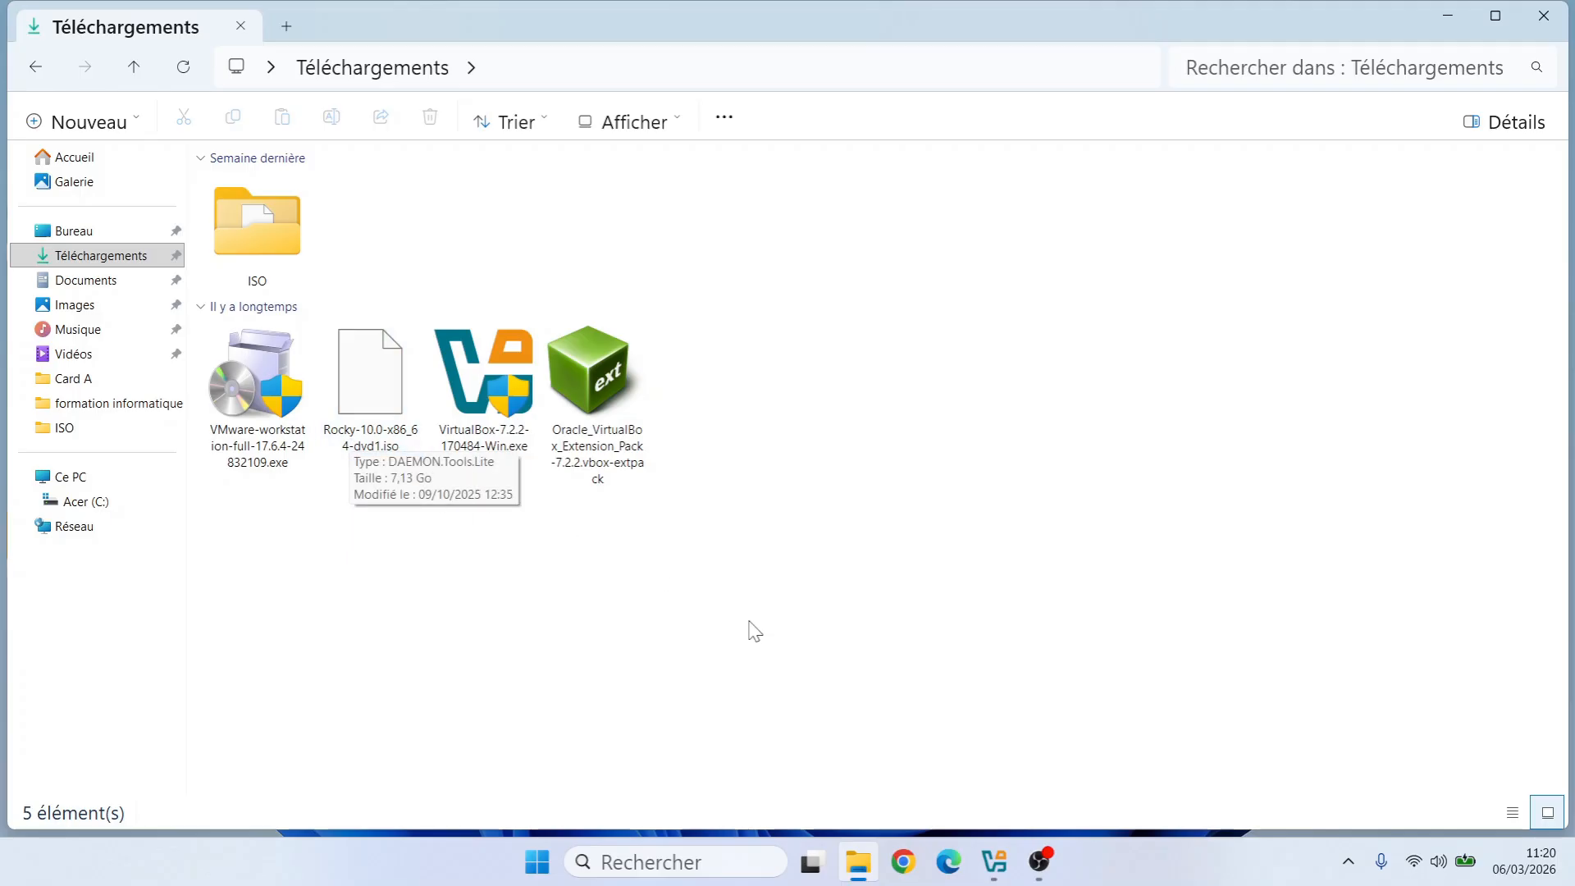
{"action": "left_click", "coordinate": [1450, 13]}
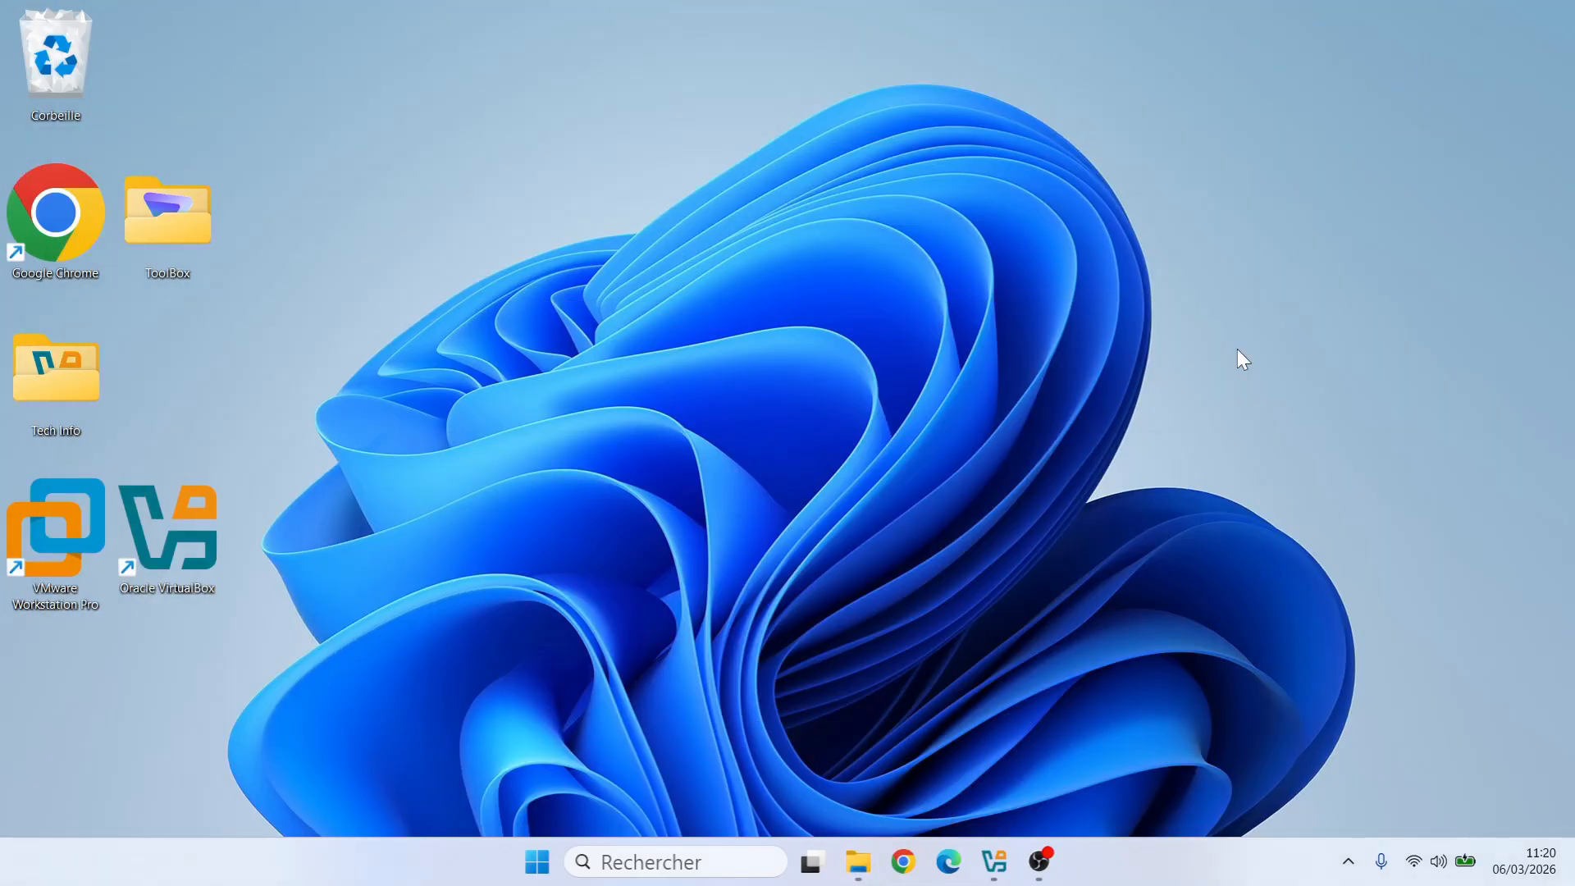
{"action": "left_click", "coordinate": [993, 861]}
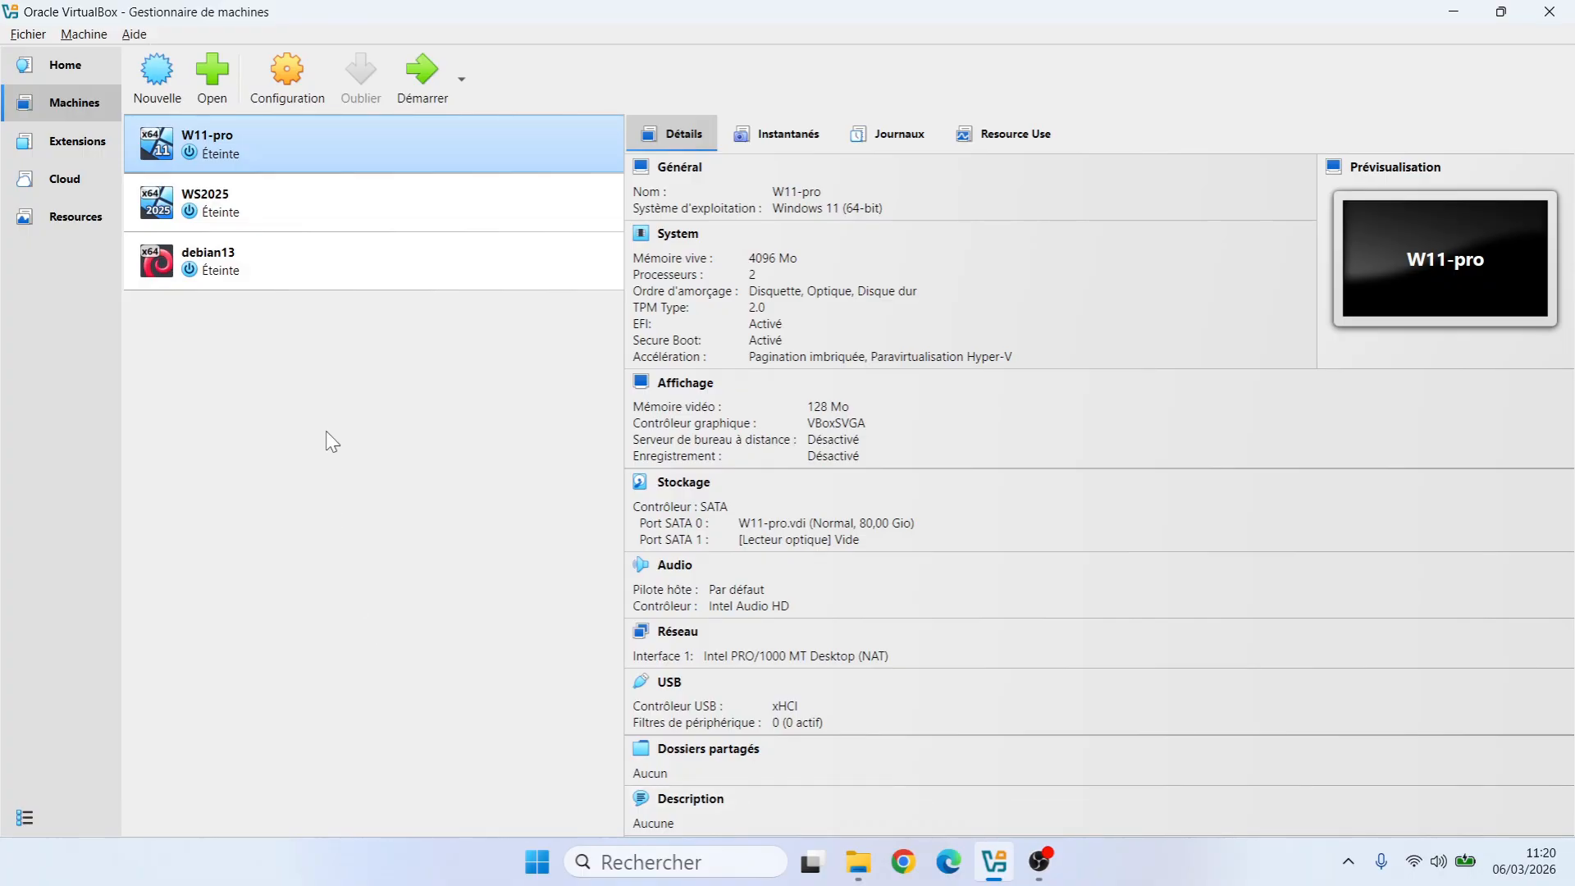
Create a new VM named 'rocky linux' from the Rocky-10.0 DVD ISO, unattended installation unchecked
{"action": "left_click", "coordinate": [157, 72]}
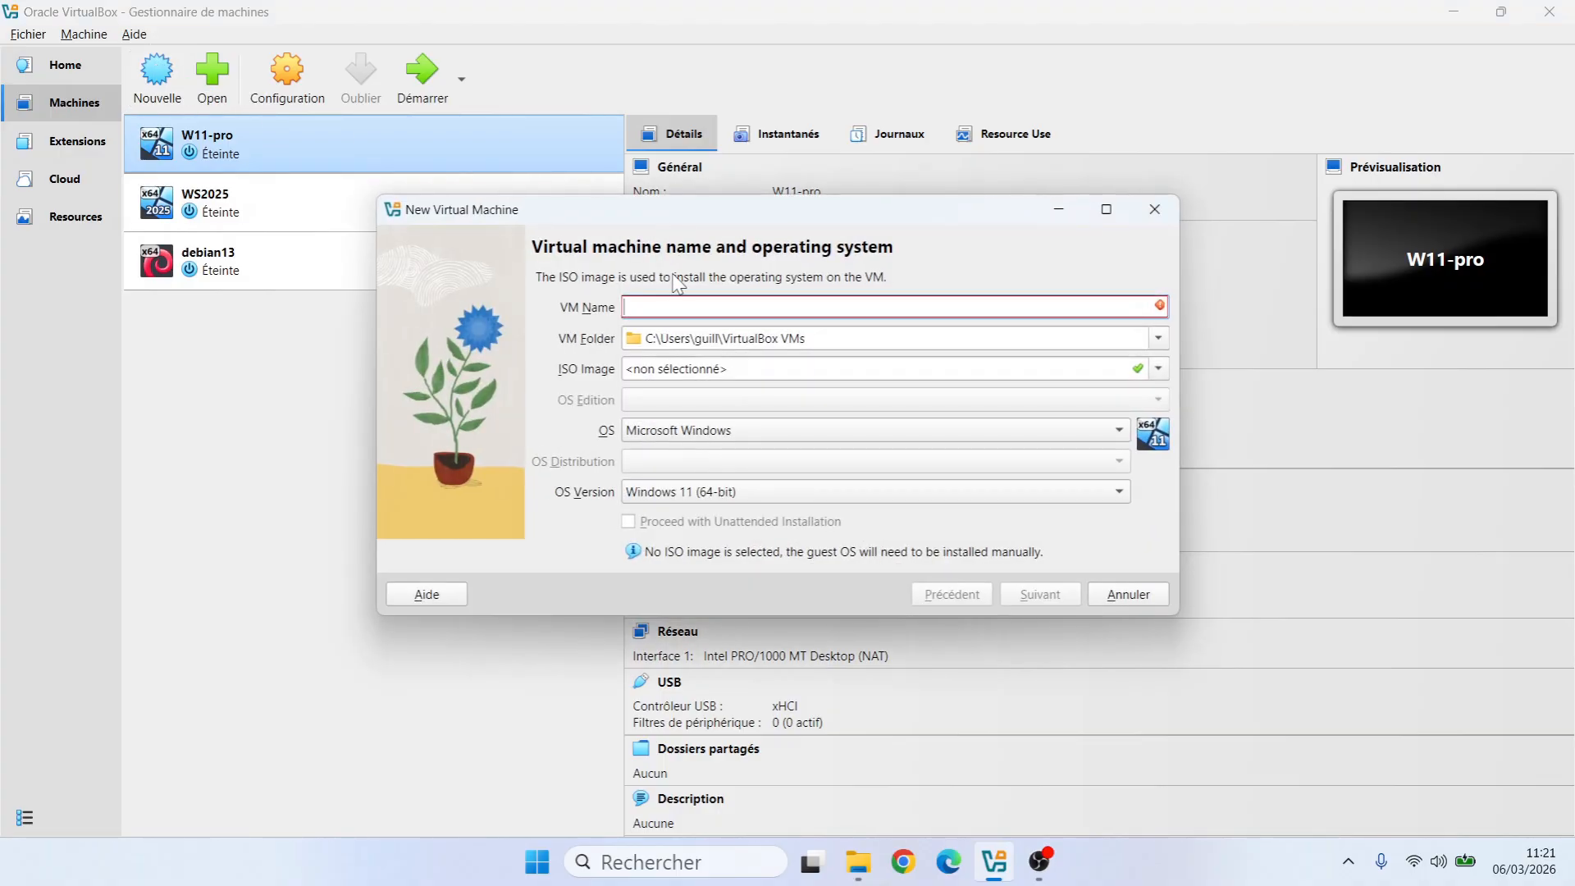
{"action": "type", "text": "ro"}
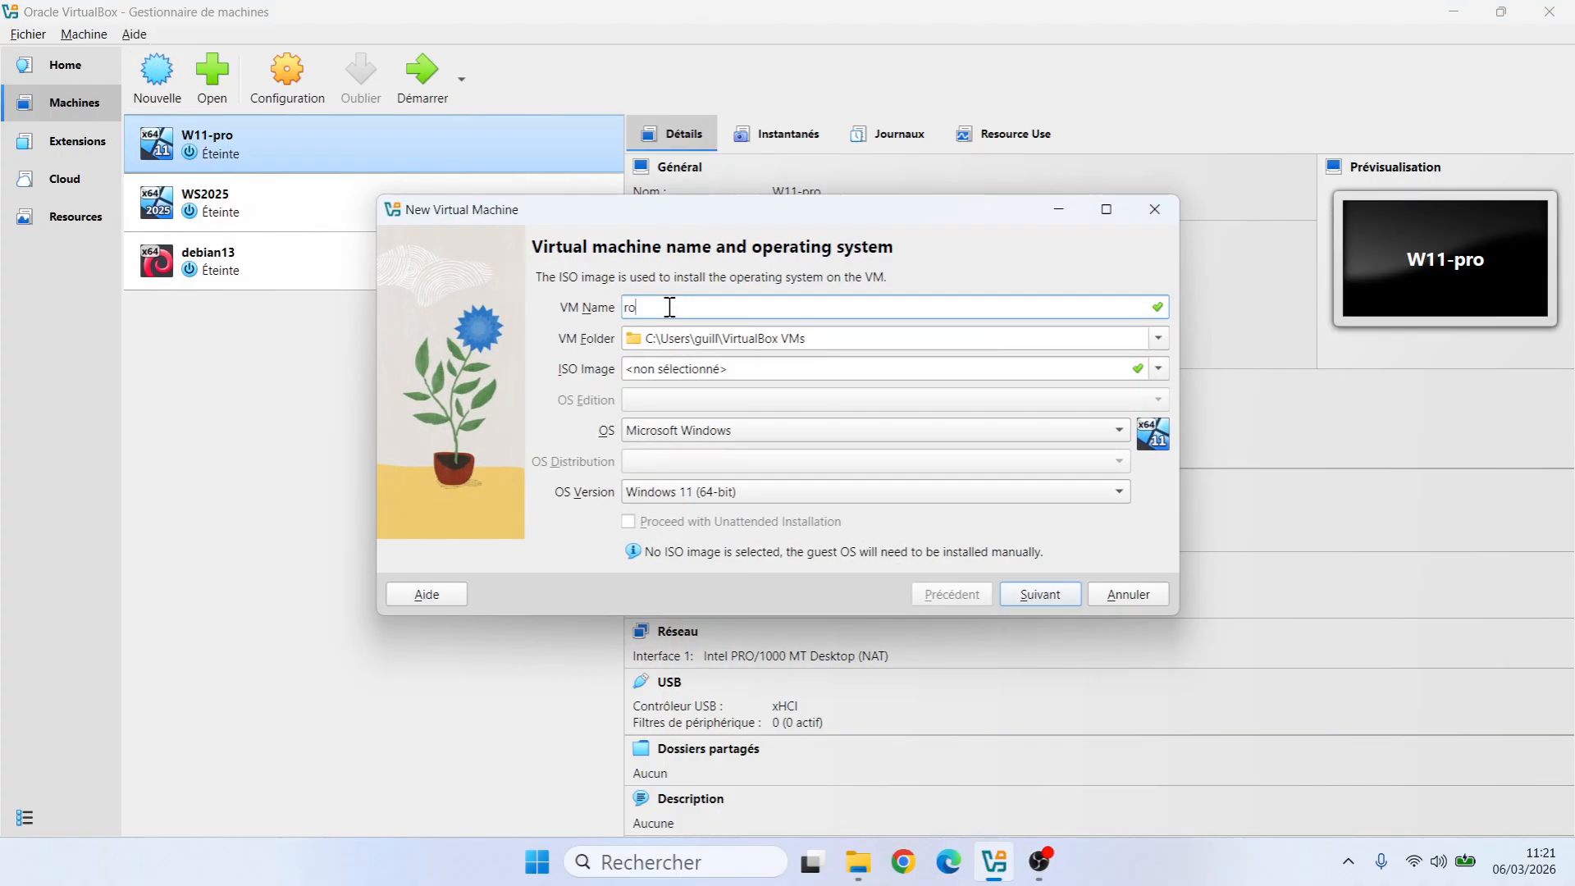
{"action": "type", "text": "cky linux"}
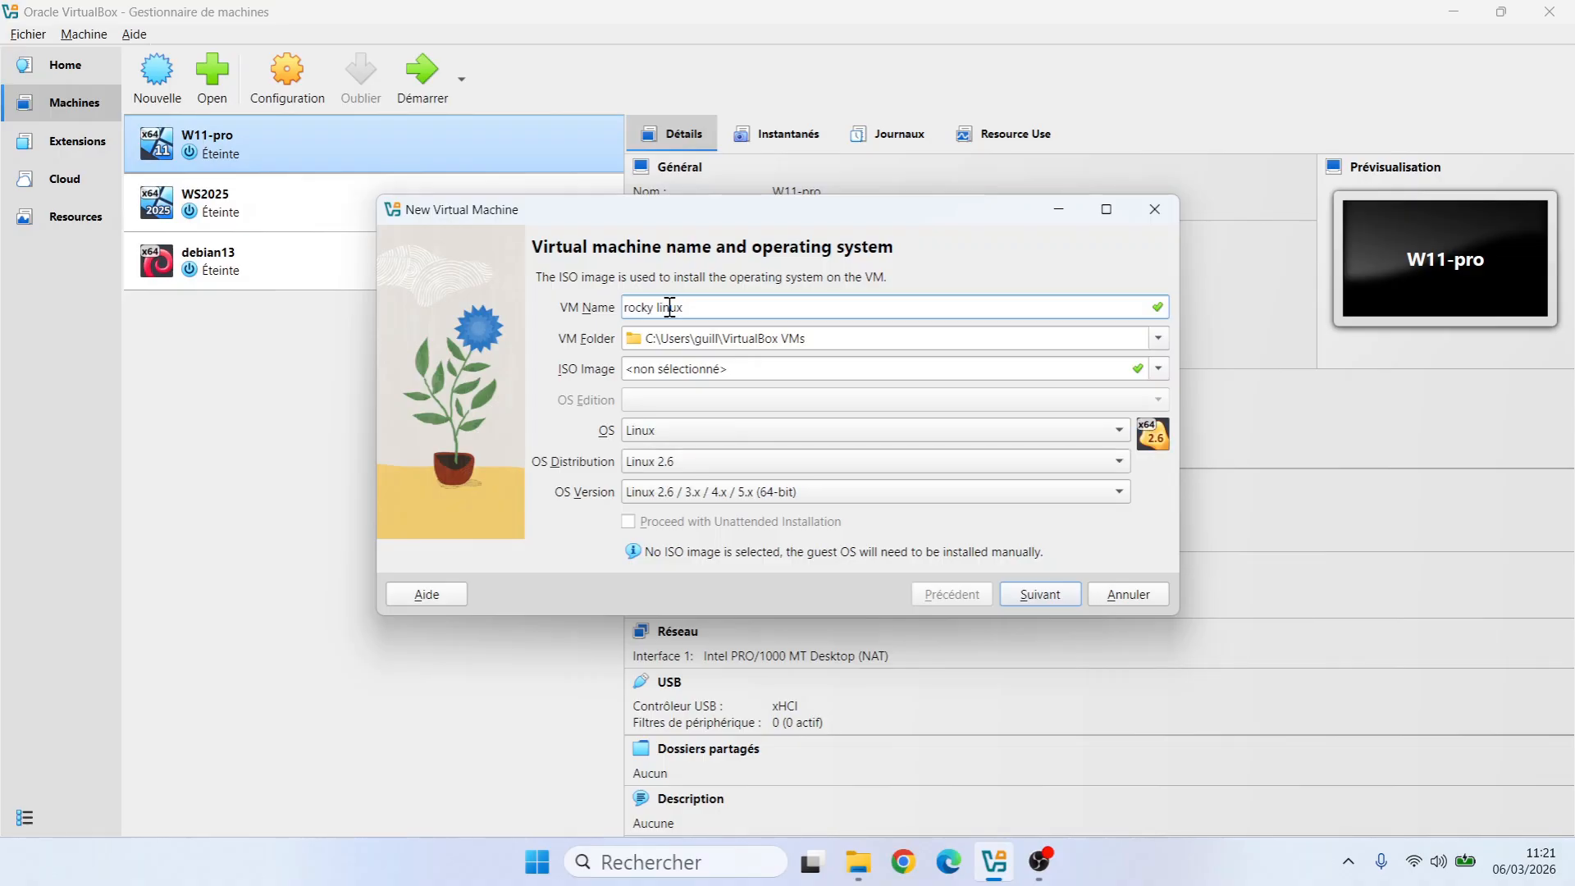
{"action": "left_click", "coordinate": [1157, 370]}
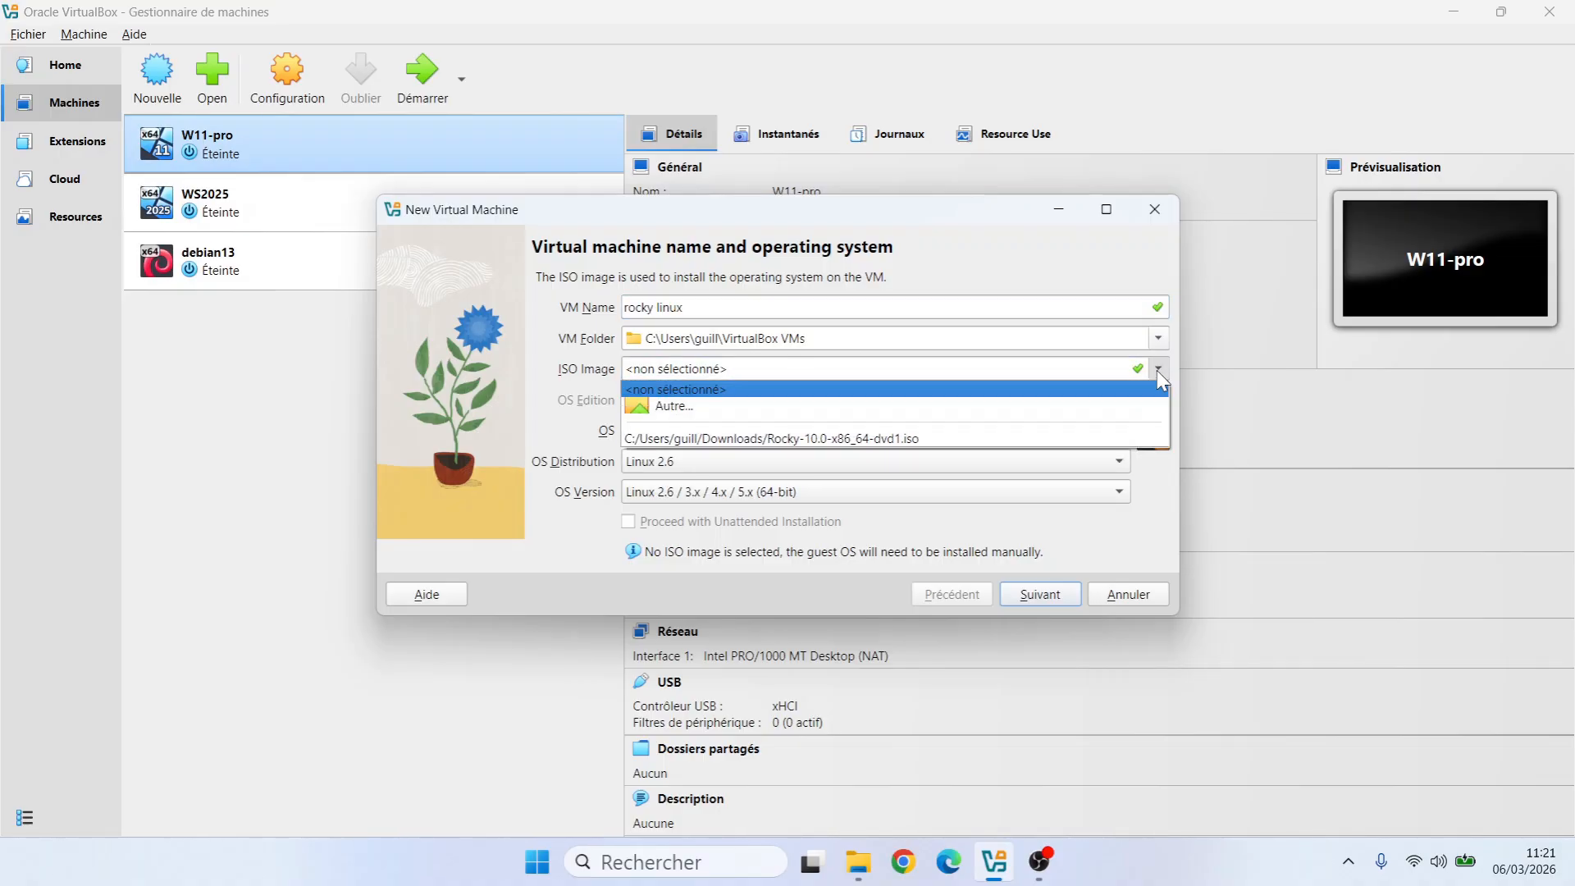
{"action": "left_click", "coordinate": [972, 439]}
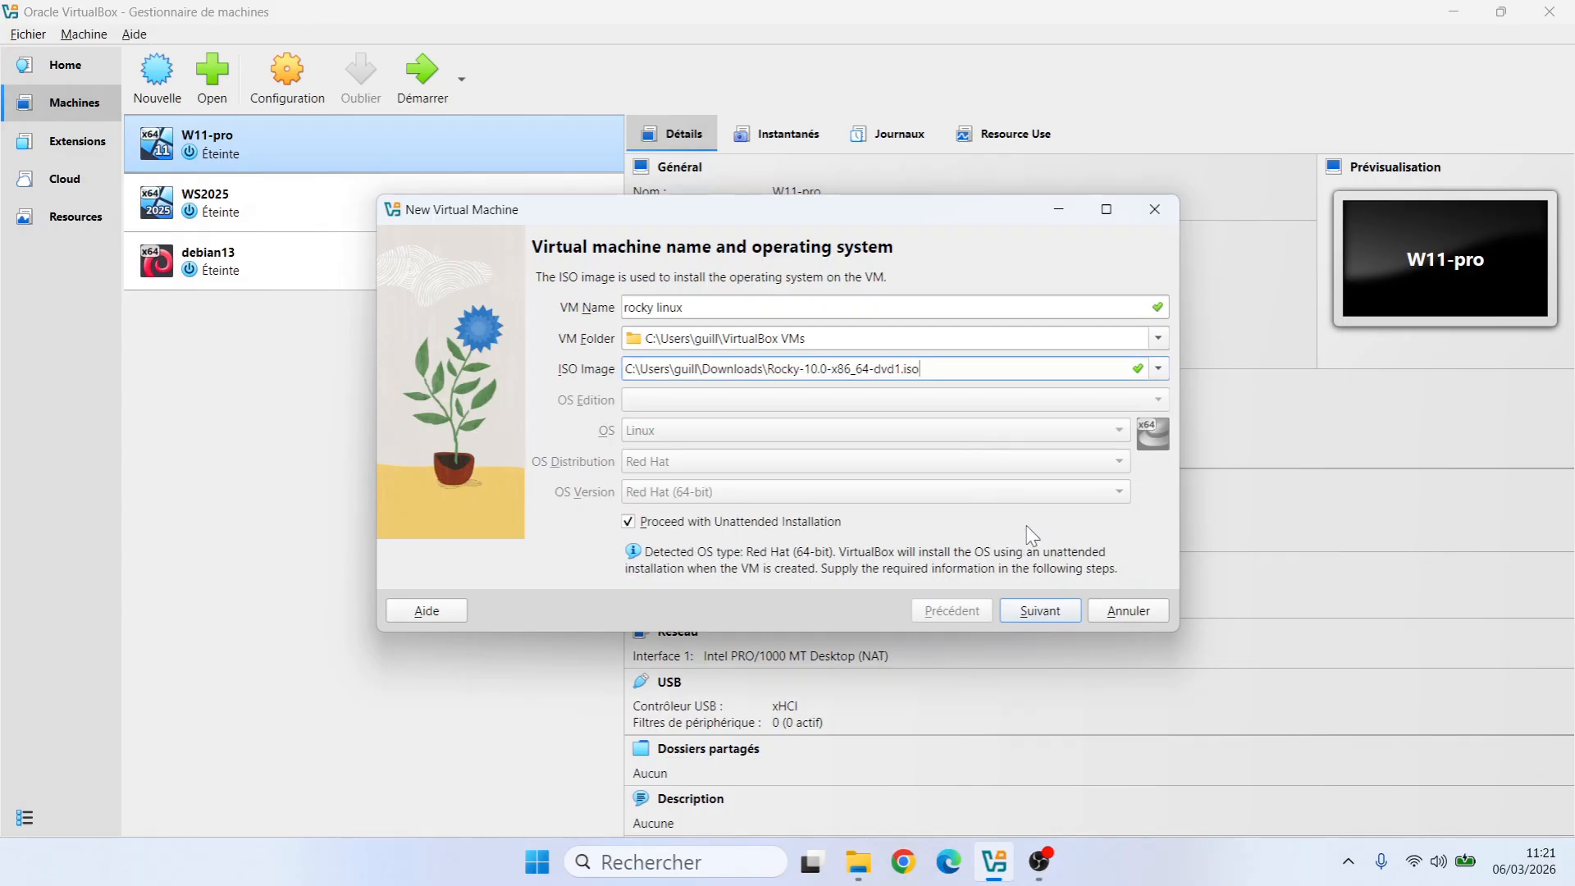
{"action": "left_click", "coordinate": [630, 523]}
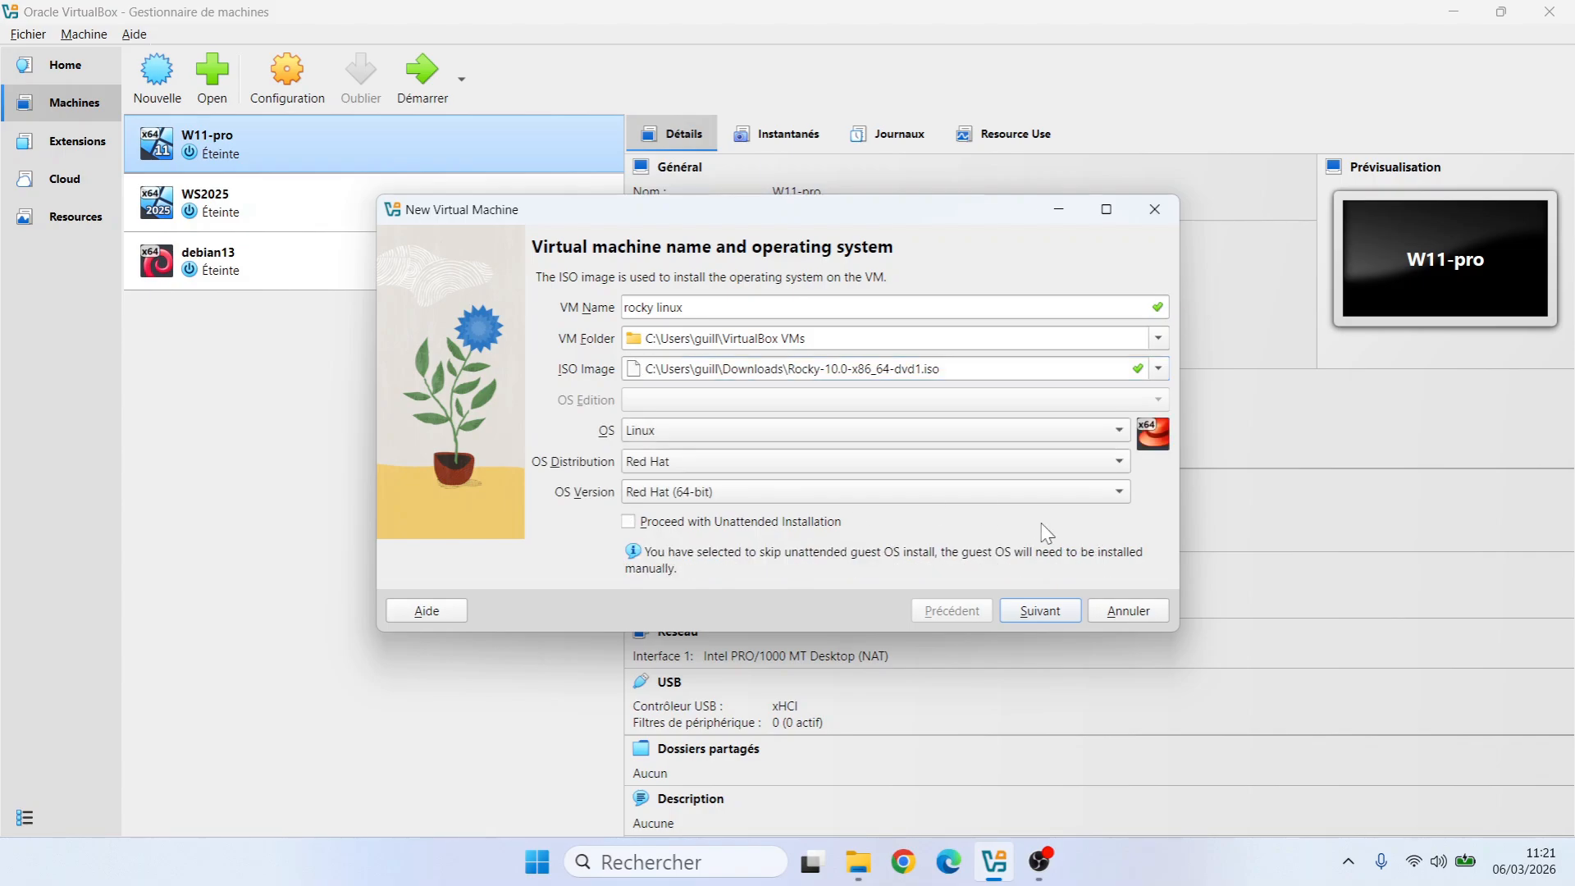
{"action": "left_click", "coordinate": [1053, 620]}
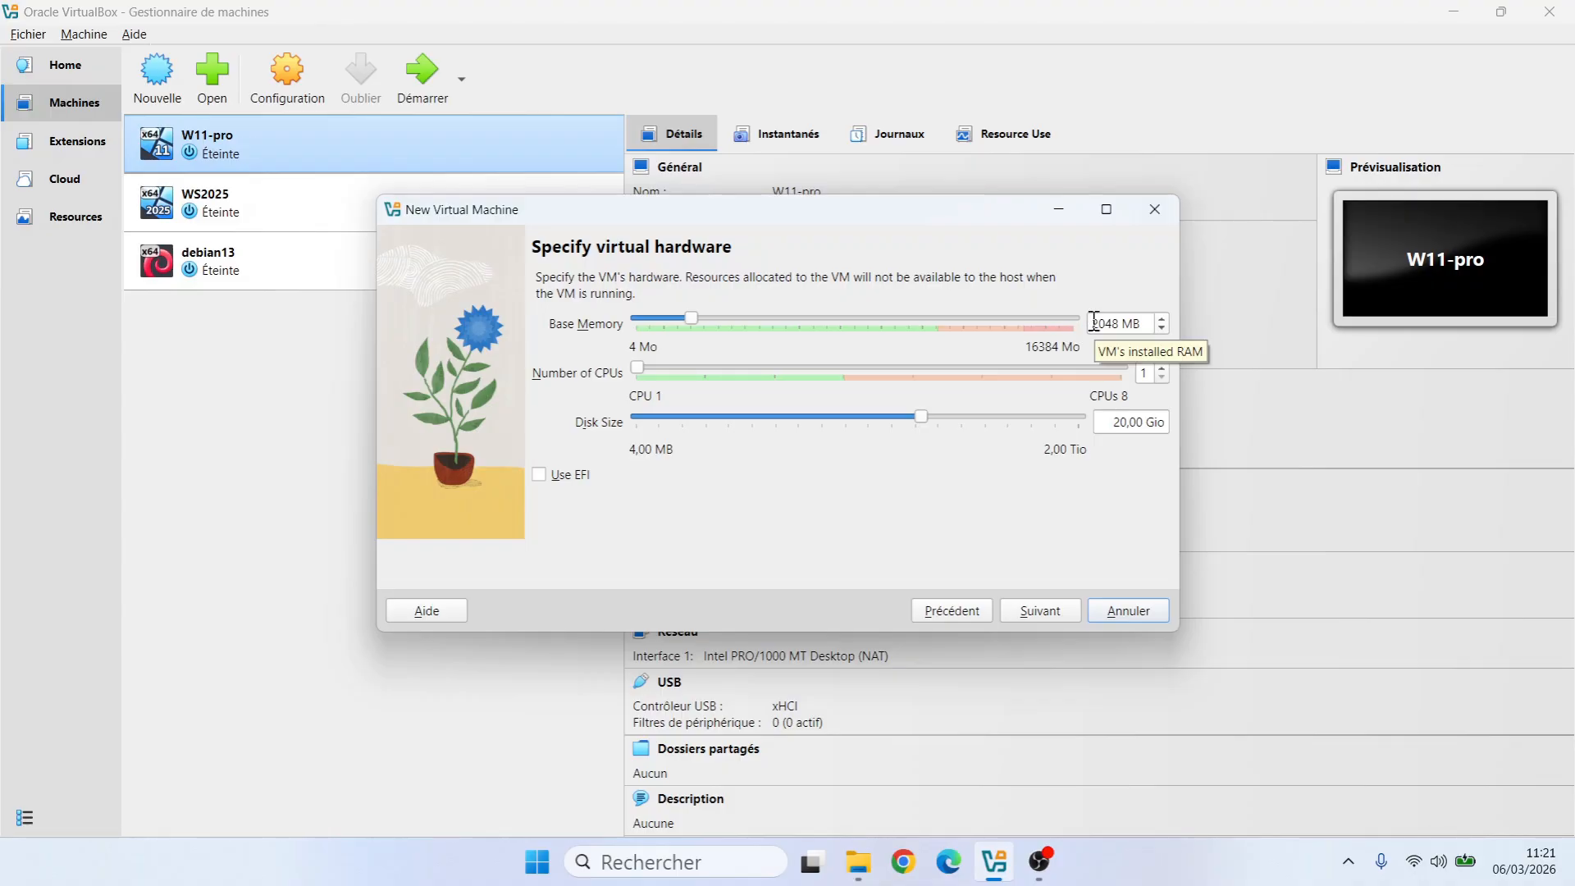
Set the VM's base memory to 4096 MB and its CPU count to 2
{"action": "left_click_drag", "start_coordinate": [1094, 320], "coordinate": [1125, 325]}
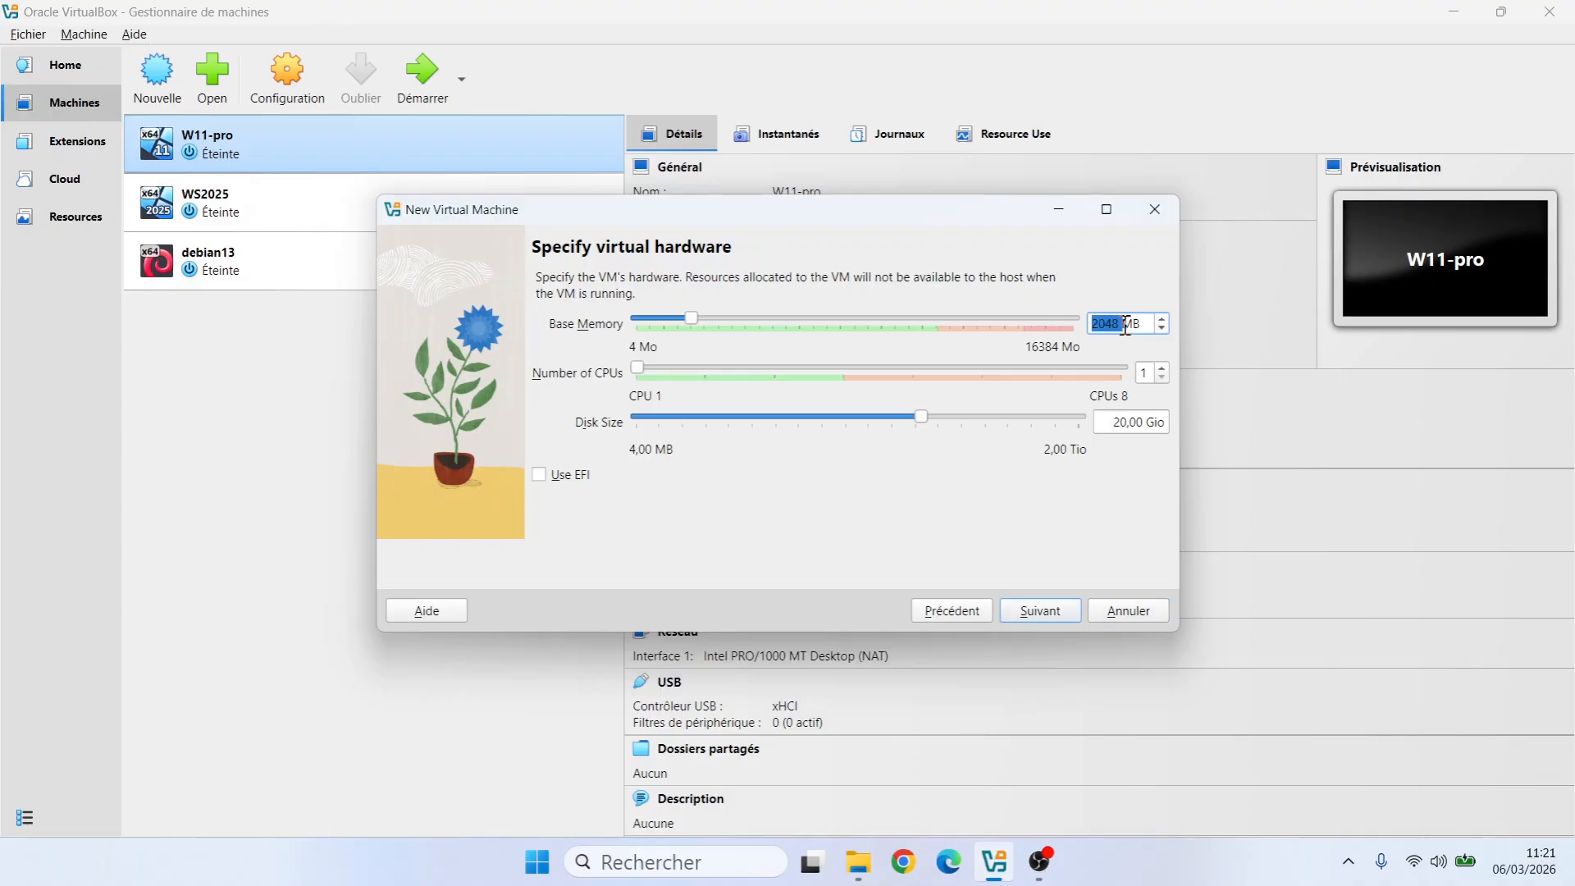
{"action": "left_click", "coordinate": [1125, 325]}
{"action": "left_click_drag", "start_coordinate": [1126, 324], "coordinate": [1054, 323]}
{"action": "left_click", "coordinate": [1094, 327]}
{"action": "type", "text": "0"}
{"action": "key", "text": "BackSpace"}
{"action": "key", "text": "BackSpace"}
{"action": "key", "text": "BackSpace"}
{"action": "key", "text": "BackSpace"}
{"action": "key", "text": "BackSpace"}
{"action": "type", "text": "4096"}
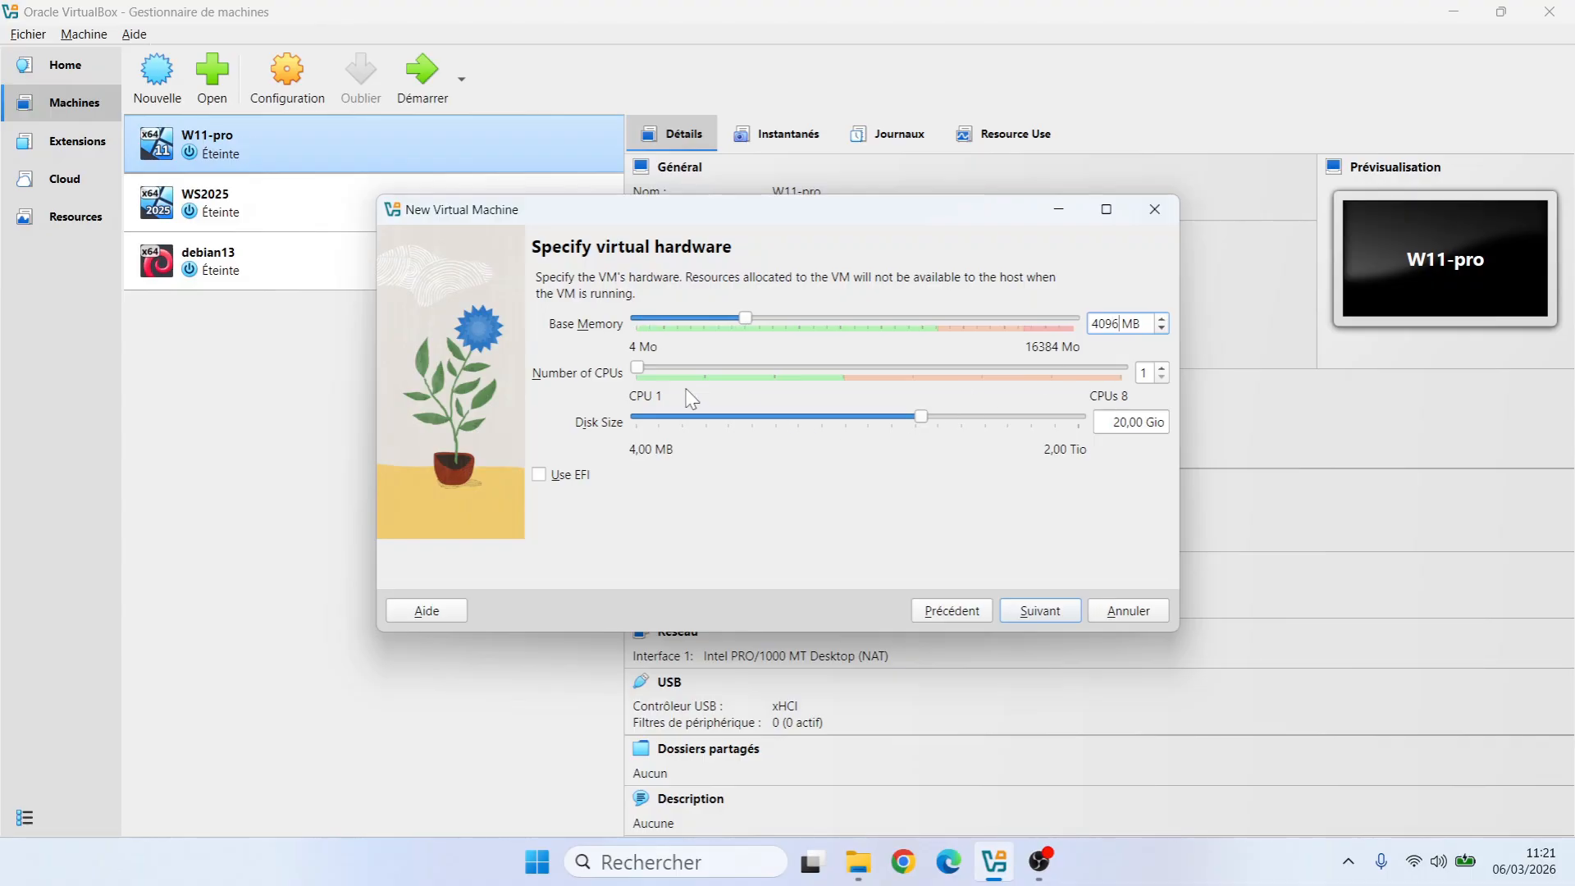
{"action": "left_click", "coordinate": [712, 370]}
Finish creating the rocky linux VM and start it
{"action": "left_click", "coordinate": [1038, 612]}
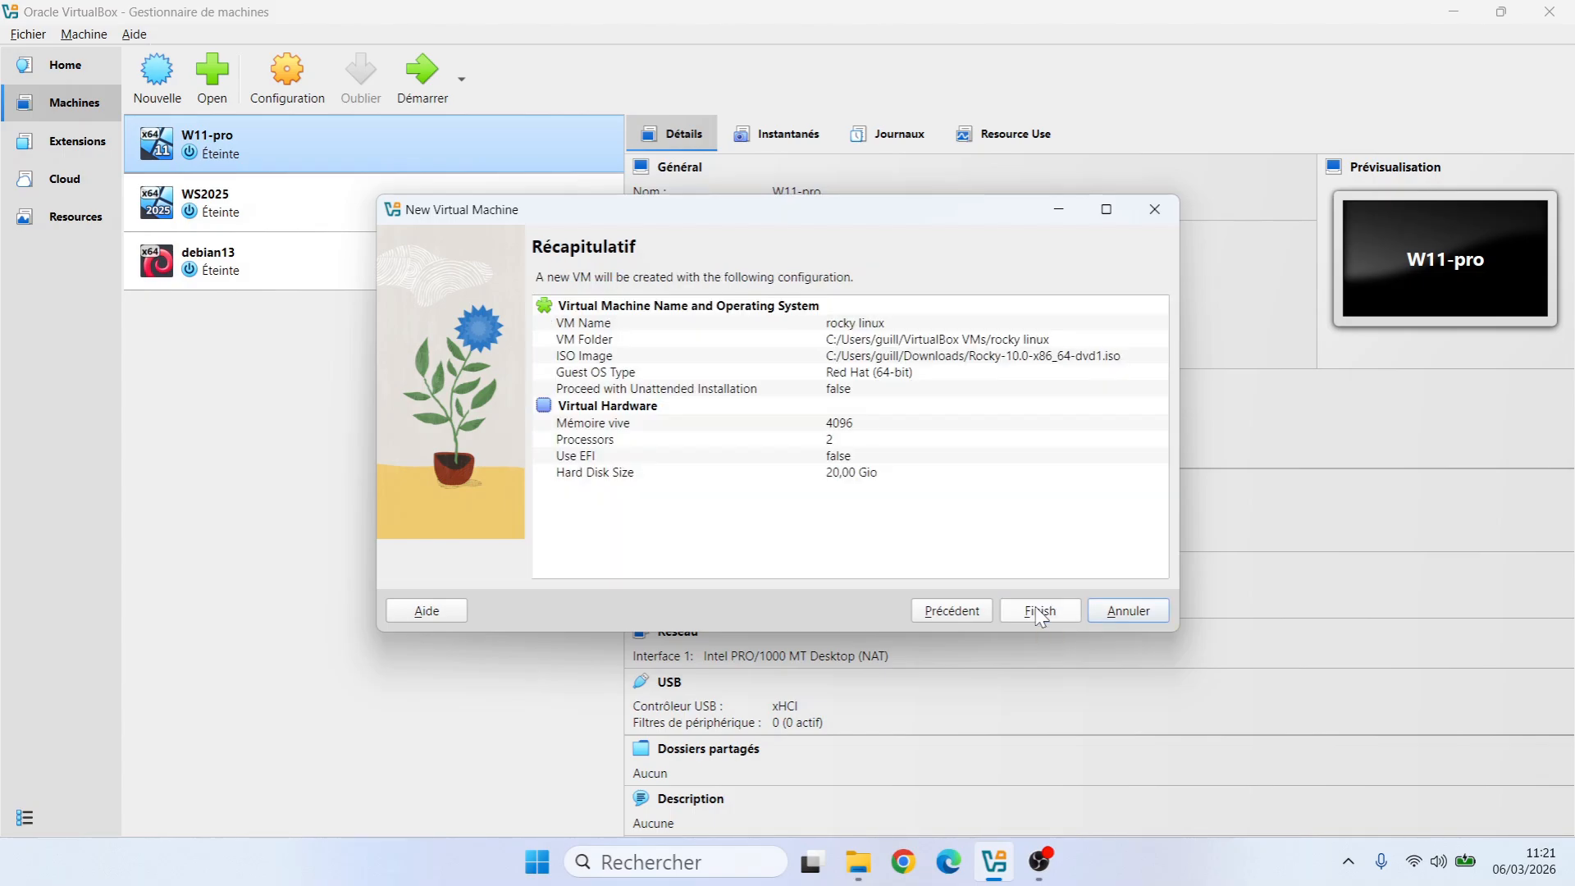
{"action": "left_click", "coordinate": [1039, 611]}
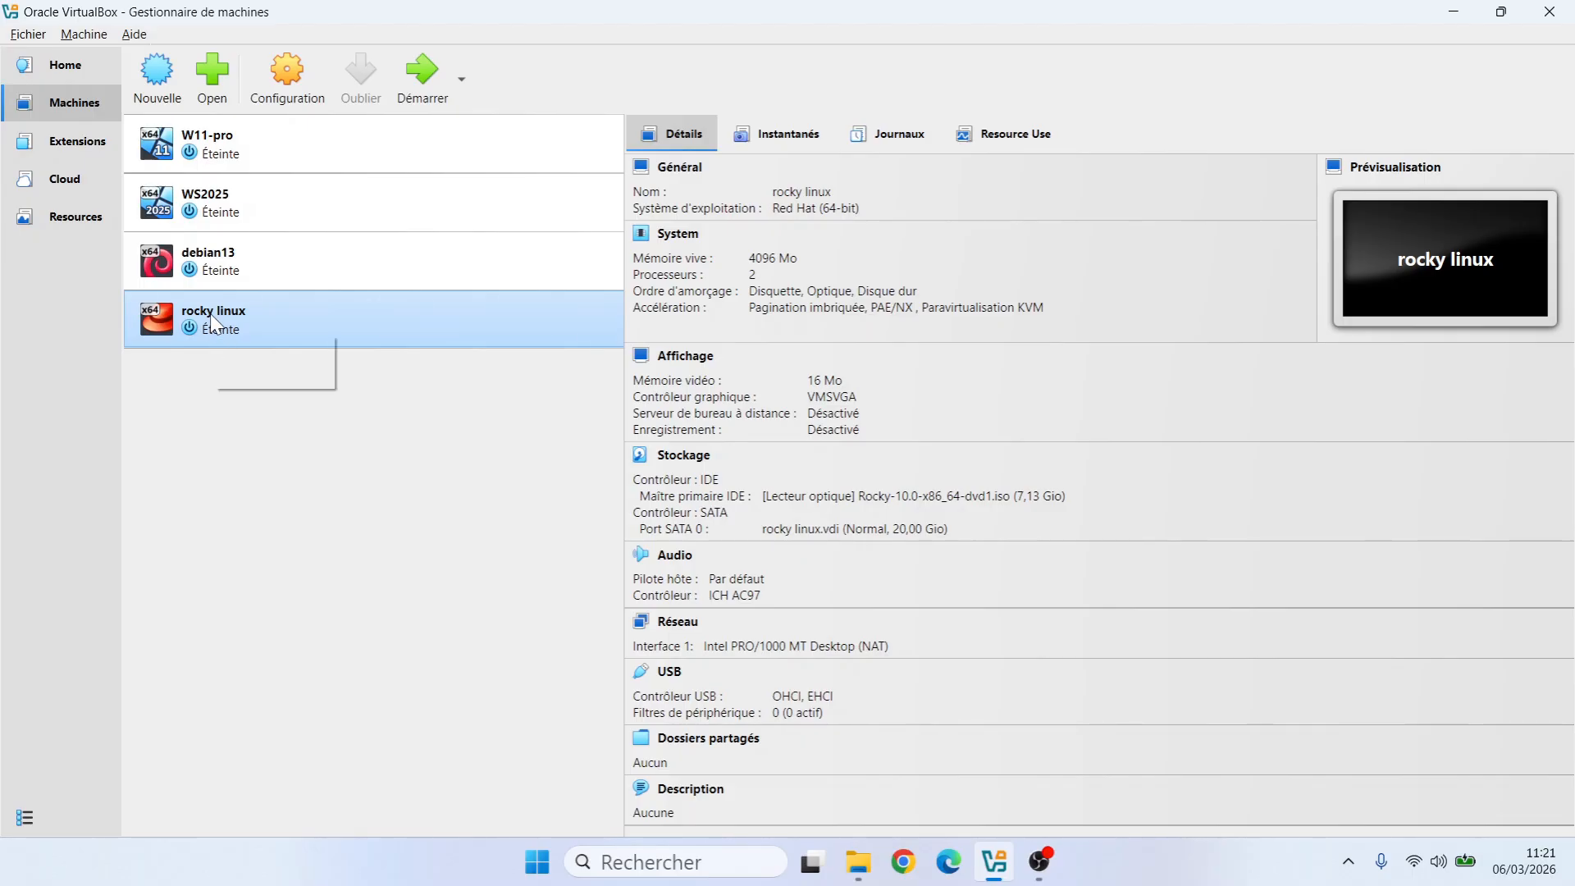
{"action": "left_click", "coordinate": [429, 89]}
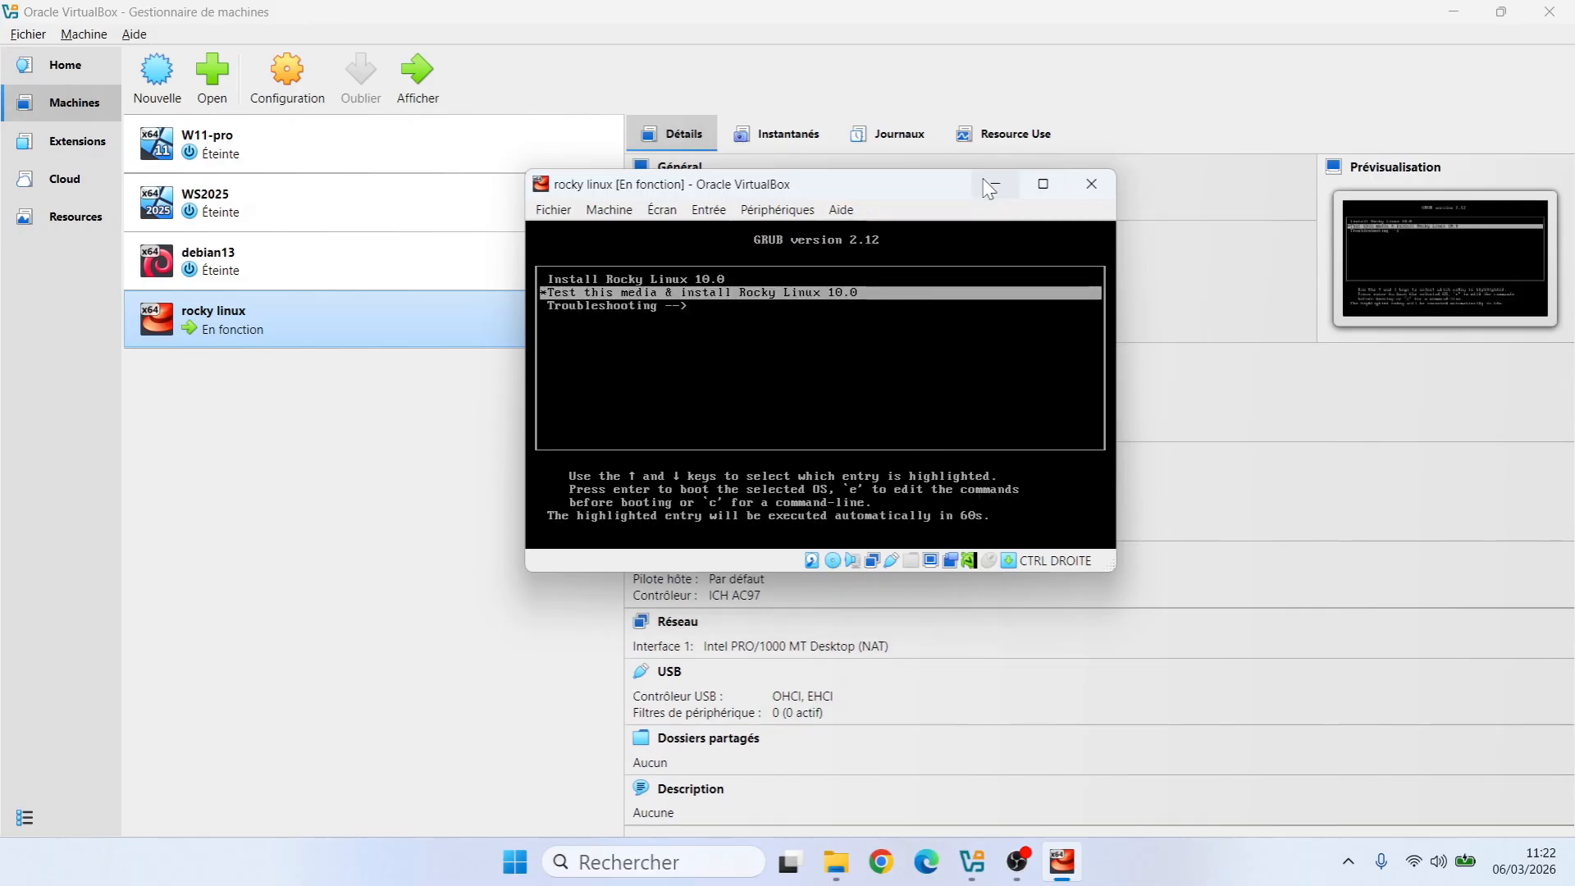
Maximize the rocky linux VM window and boot the 'Install Rocky Linux 10.0' GRUB entry
{"action": "left_click", "coordinate": [984, 188]}
{"action": "left_click", "coordinate": [1062, 863]}
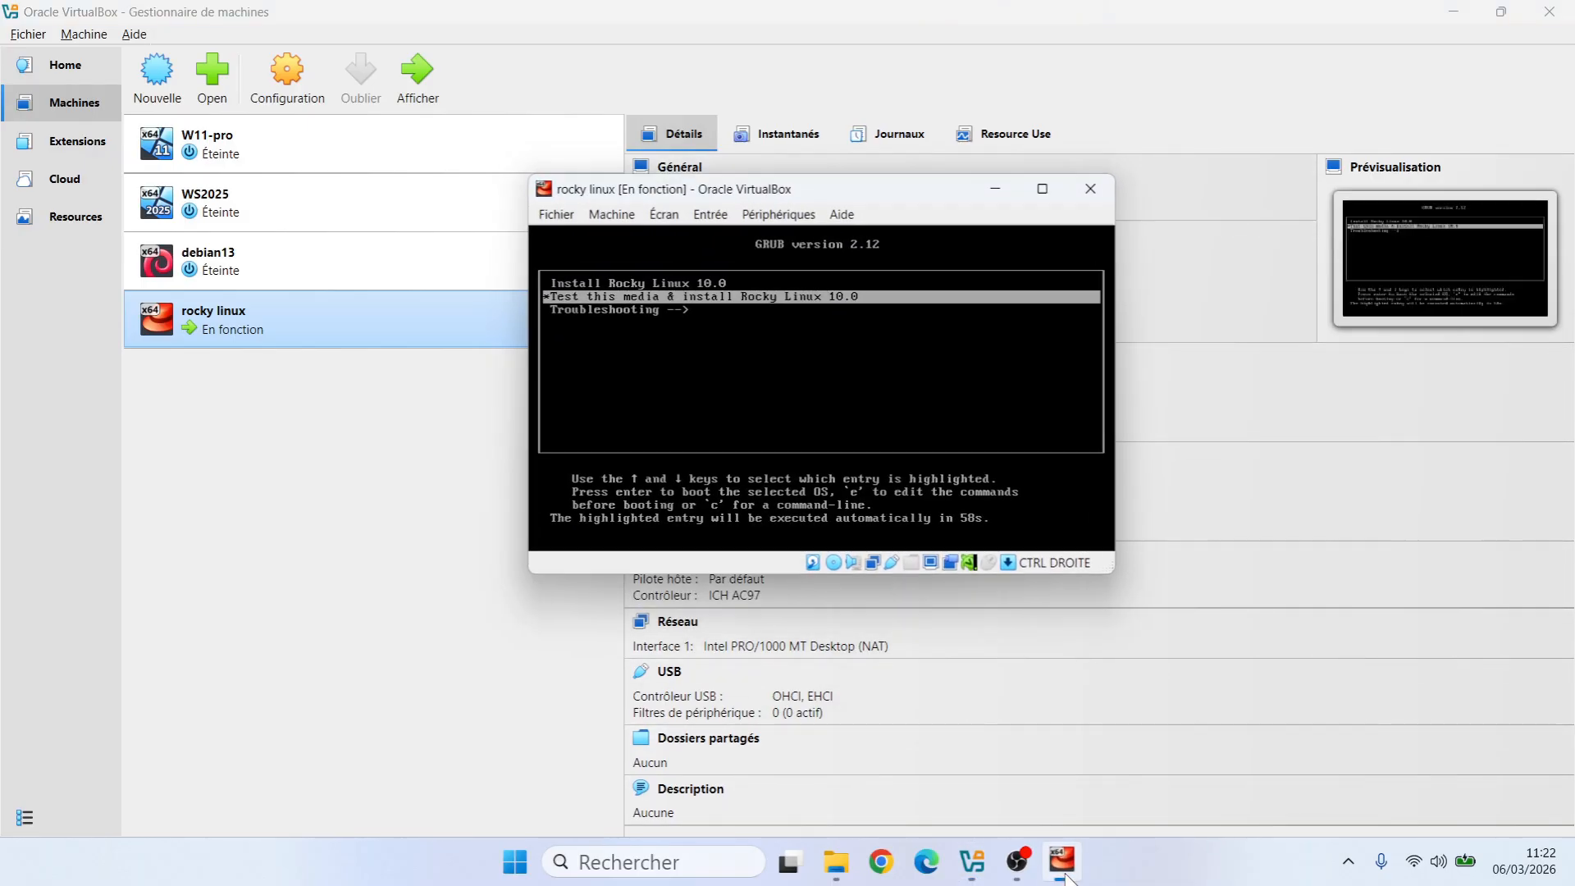
{"action": "left_click", "coordinate": [1025, 187]}
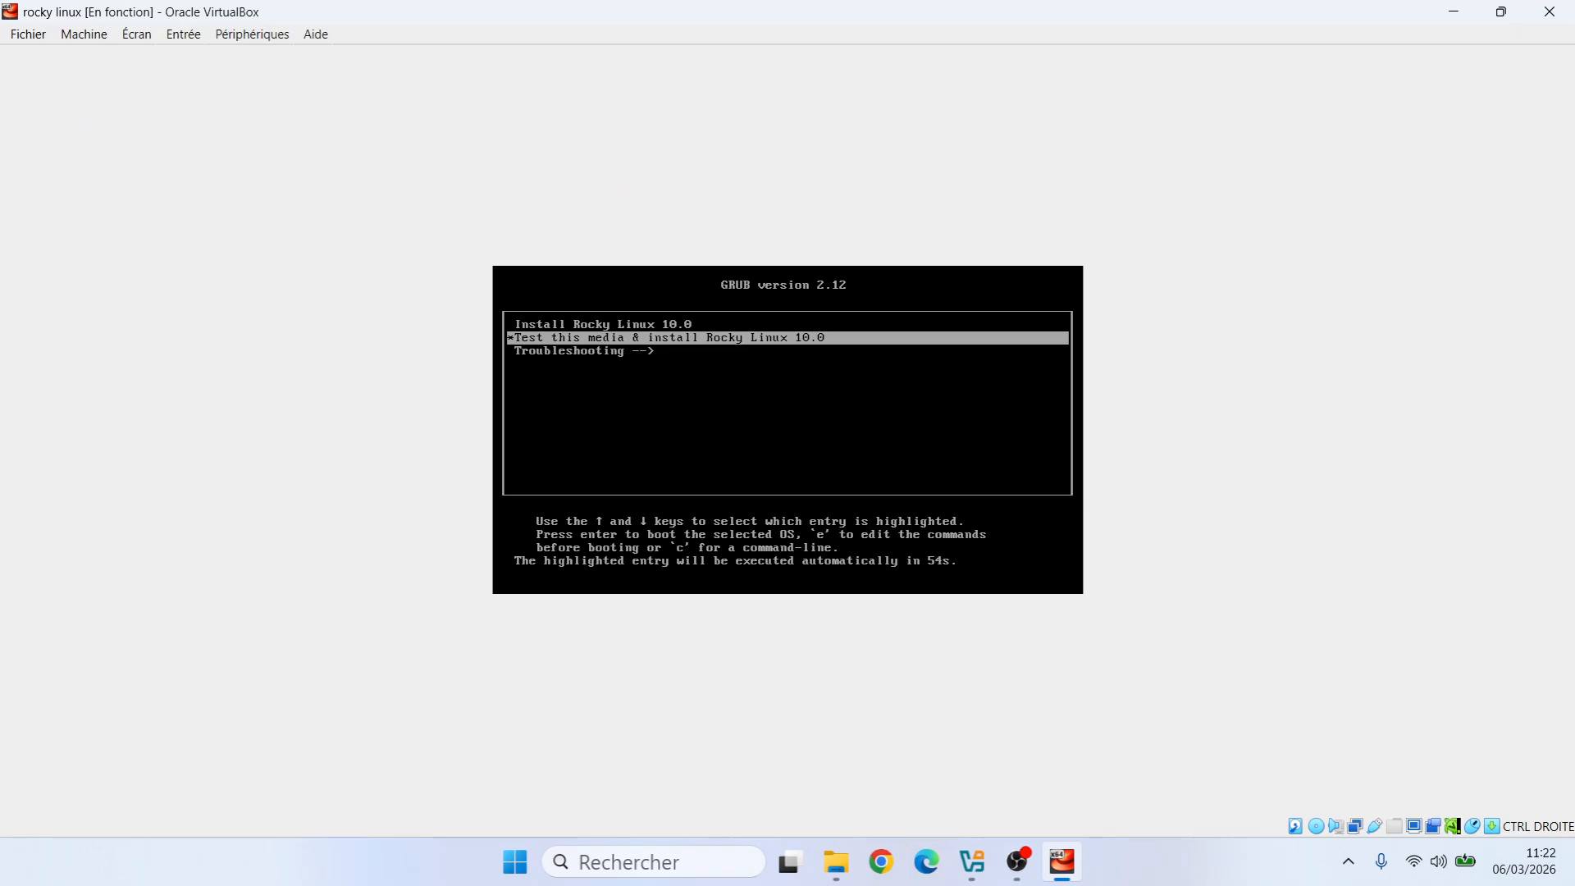
{"action": "key", "text": "Down"}
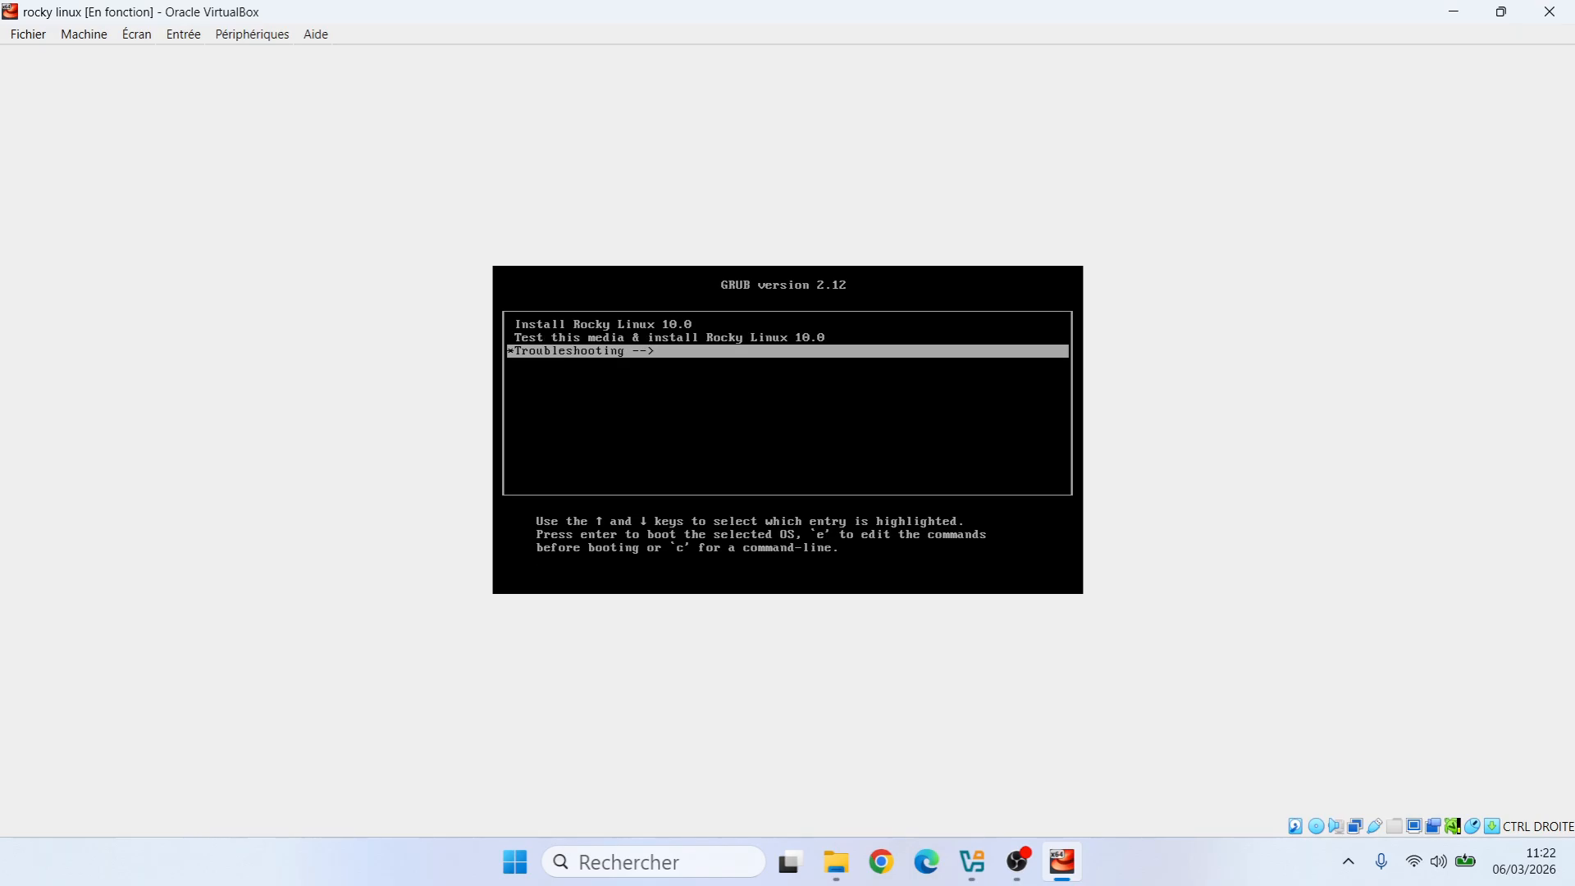
{"action": "key", "text": "Up"}
{"action": "key", "text": "Up"}
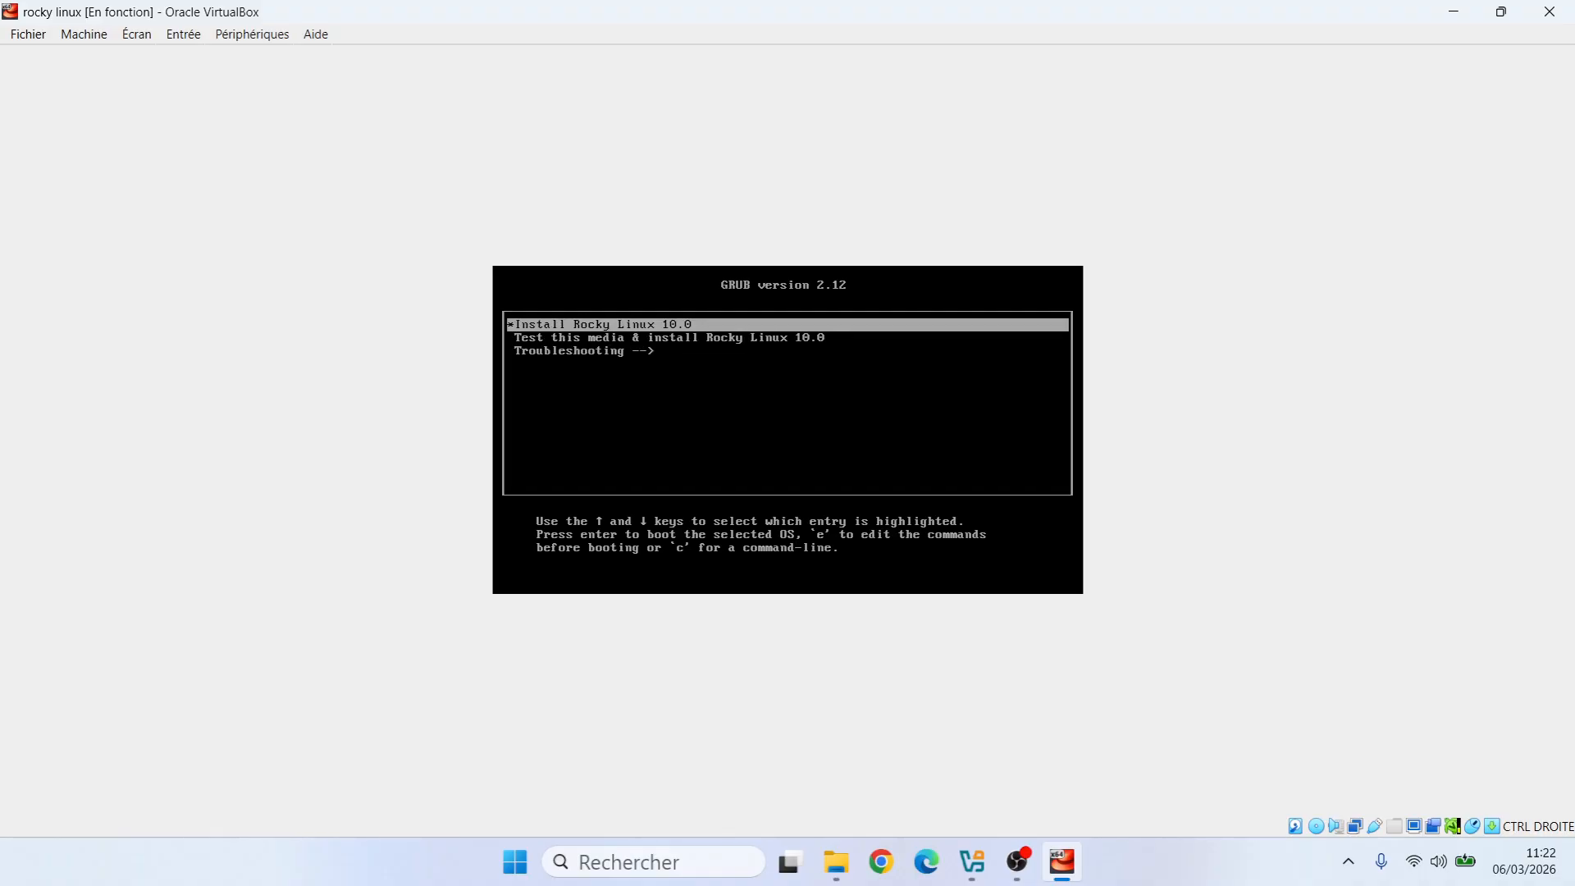
{"action": "key", "text": "Return"}
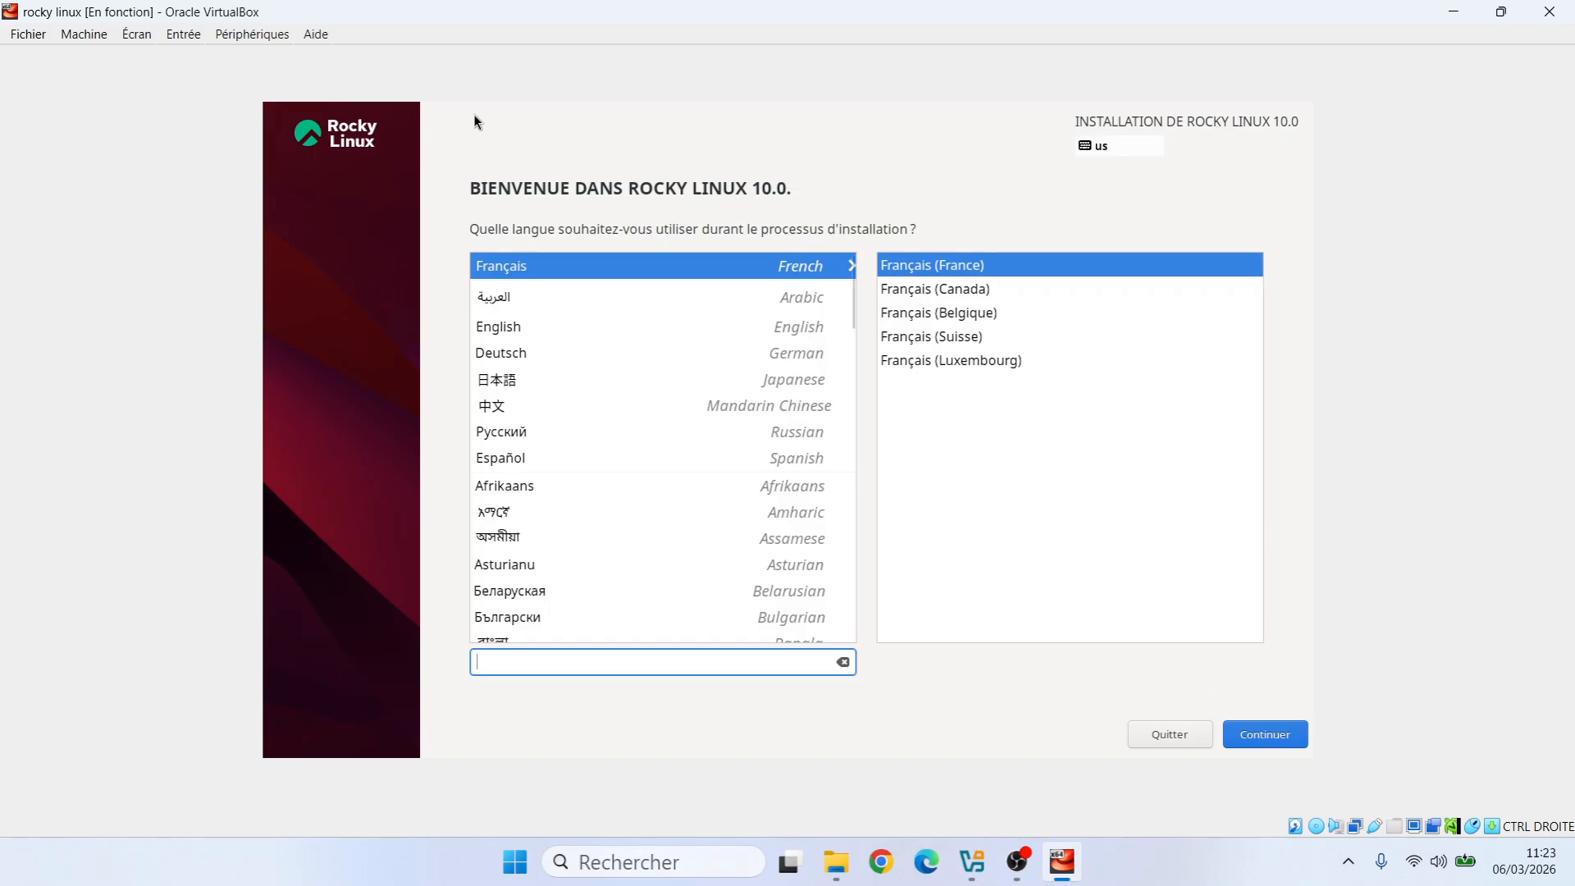
Continue past the welcome screen with Français (France) as the installer language
{"action": "left_click", "coordinate": [1273, 723]}
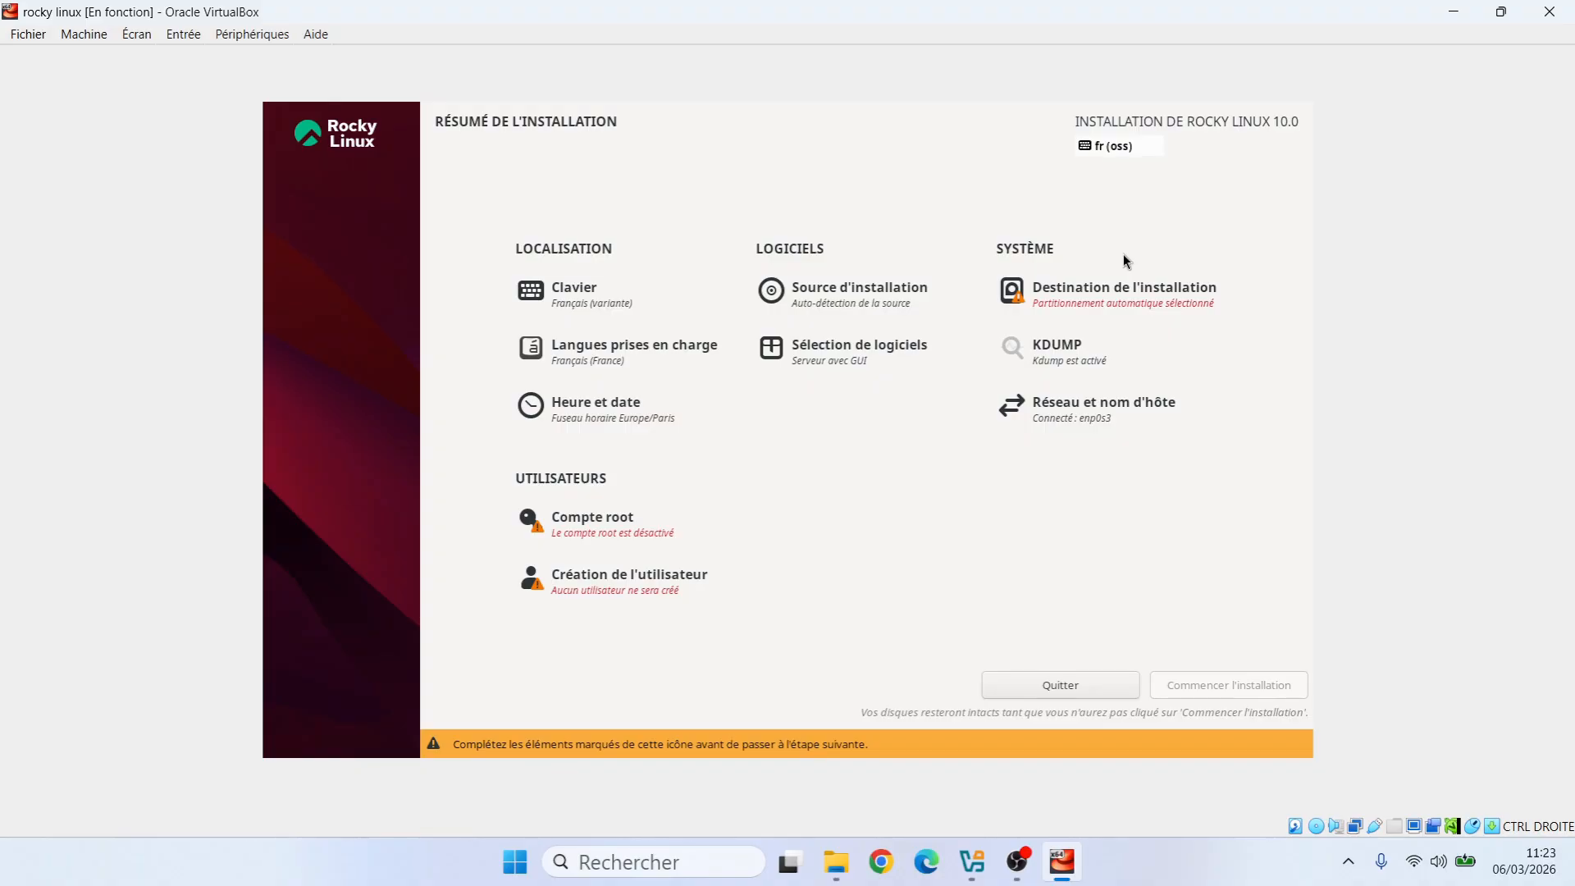
Select the 20 Gio ATA VBOX HARDDISK (sda) as installation destination with automatic partitioning
{"action": "left_click", "coordinate": [1081, 294]}
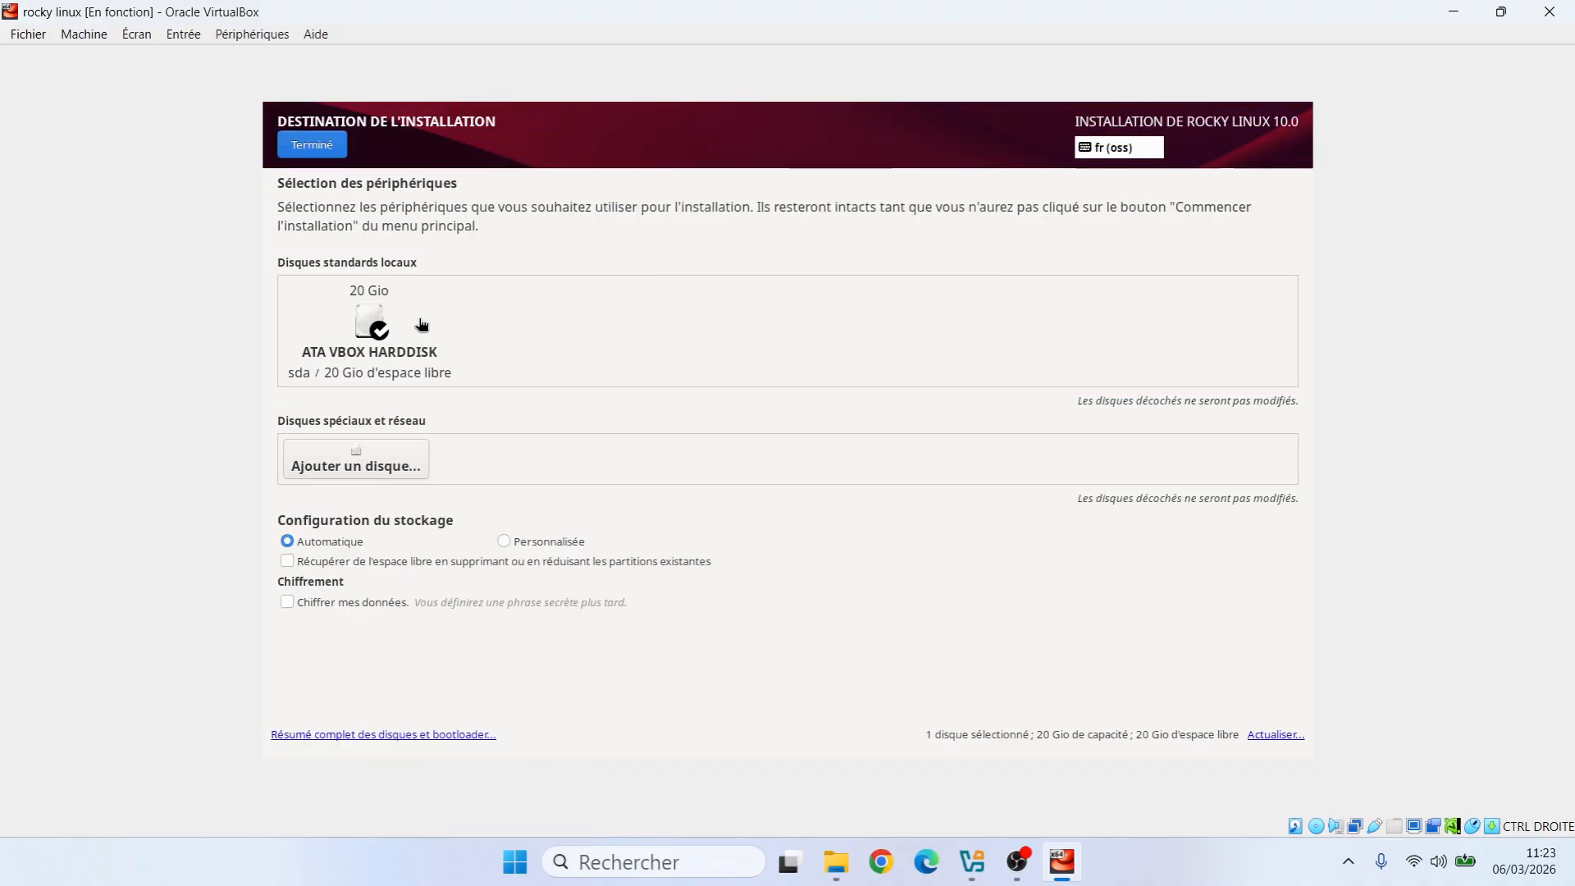
{"action": "left_click", "coordinate": [376, 324]}
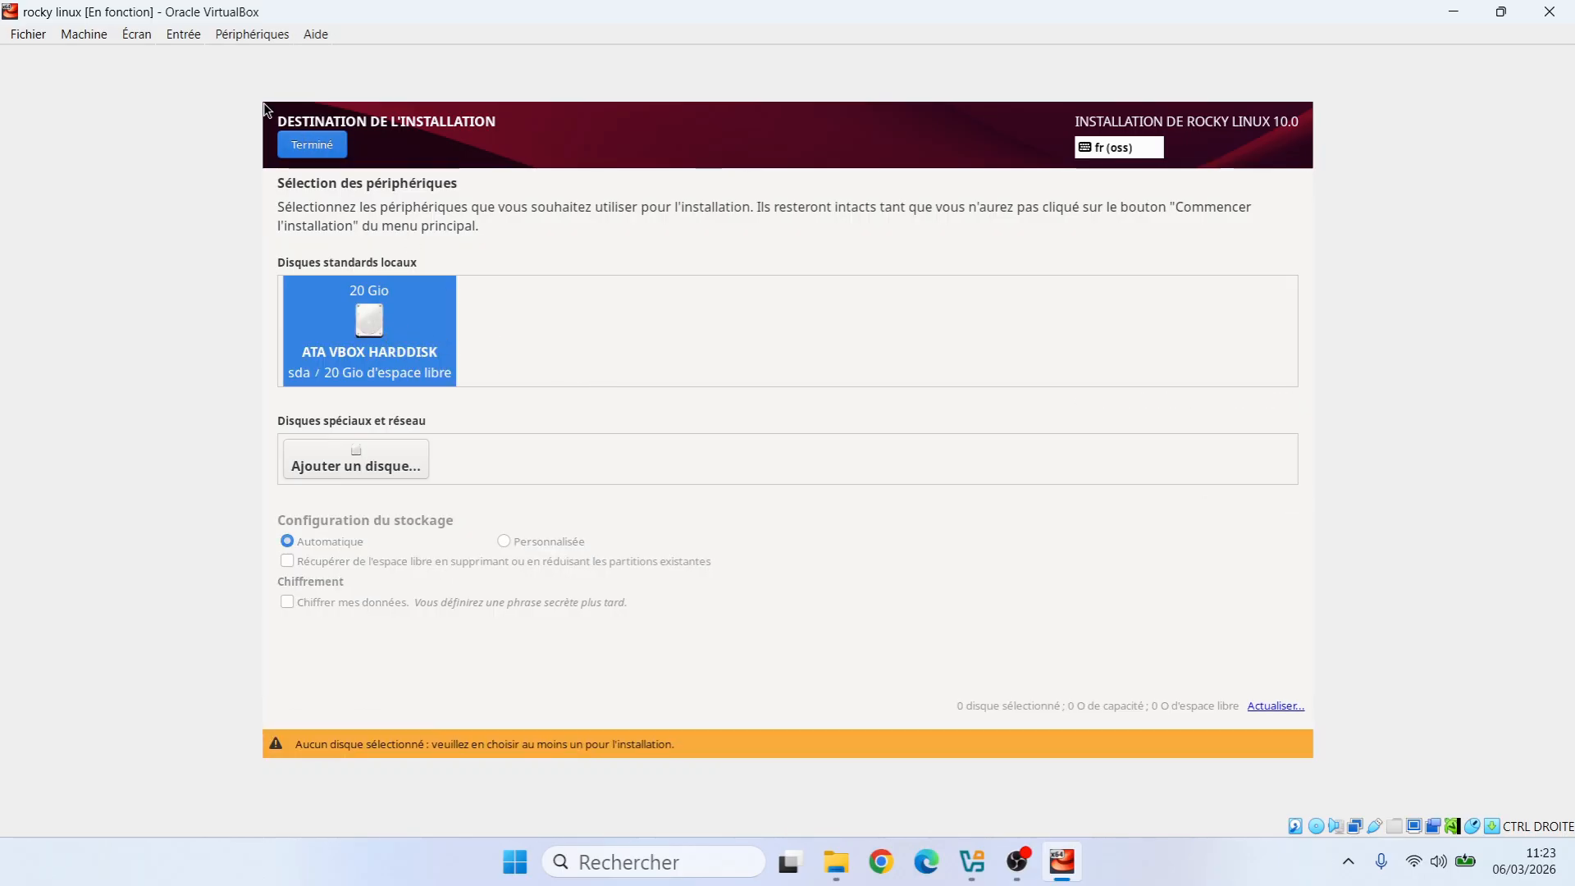
{"action": "left_click", "coordinate": [314, 149]}
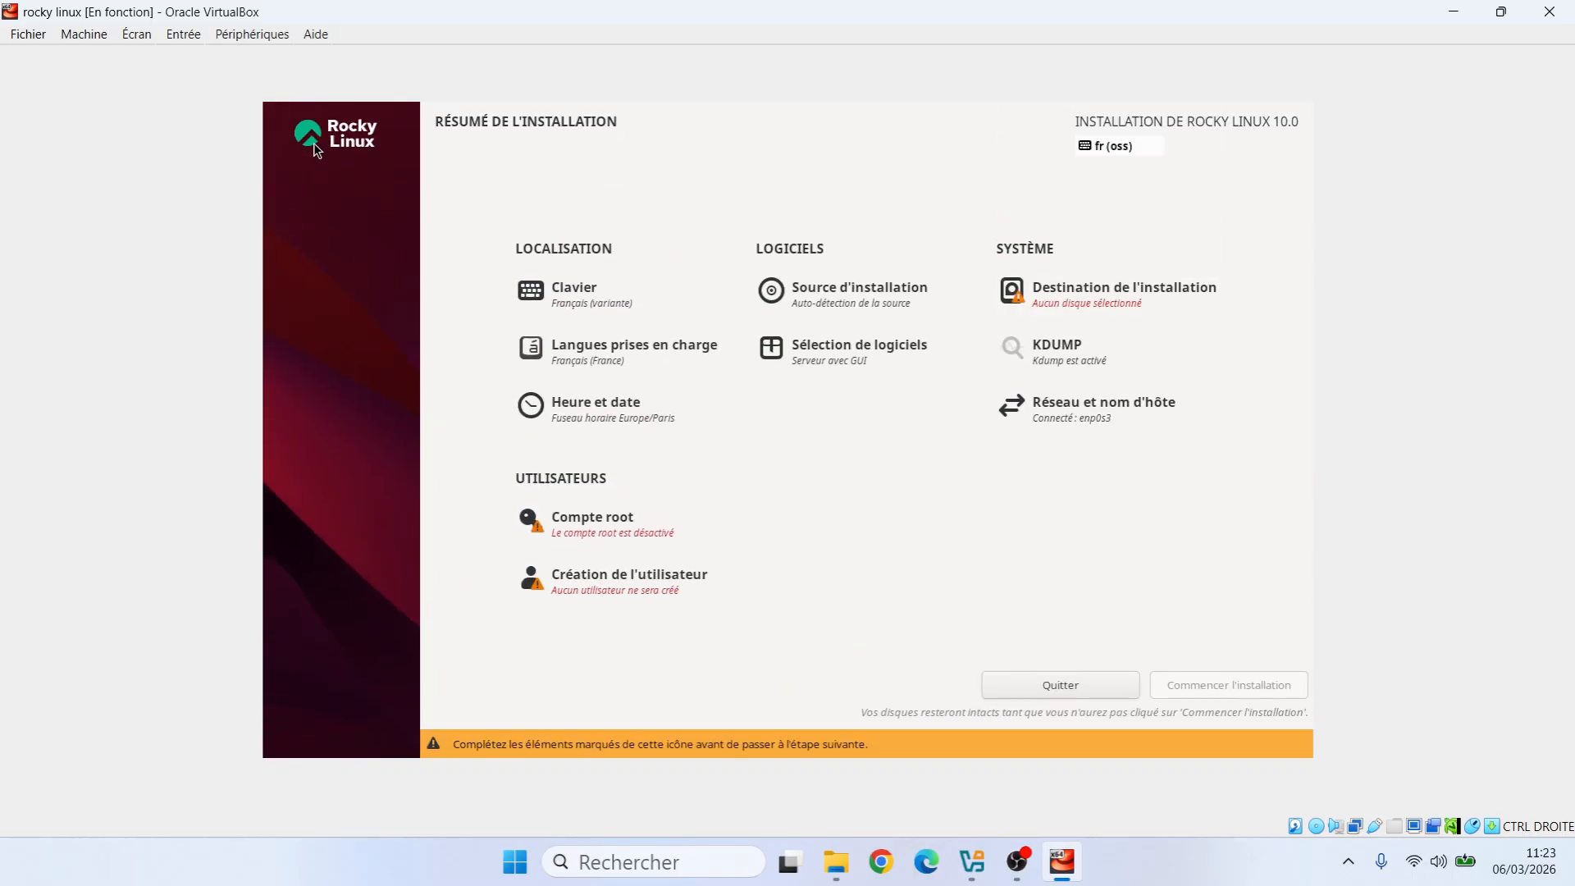
{"action": "left_click", "coordinate": [1073, 289]}
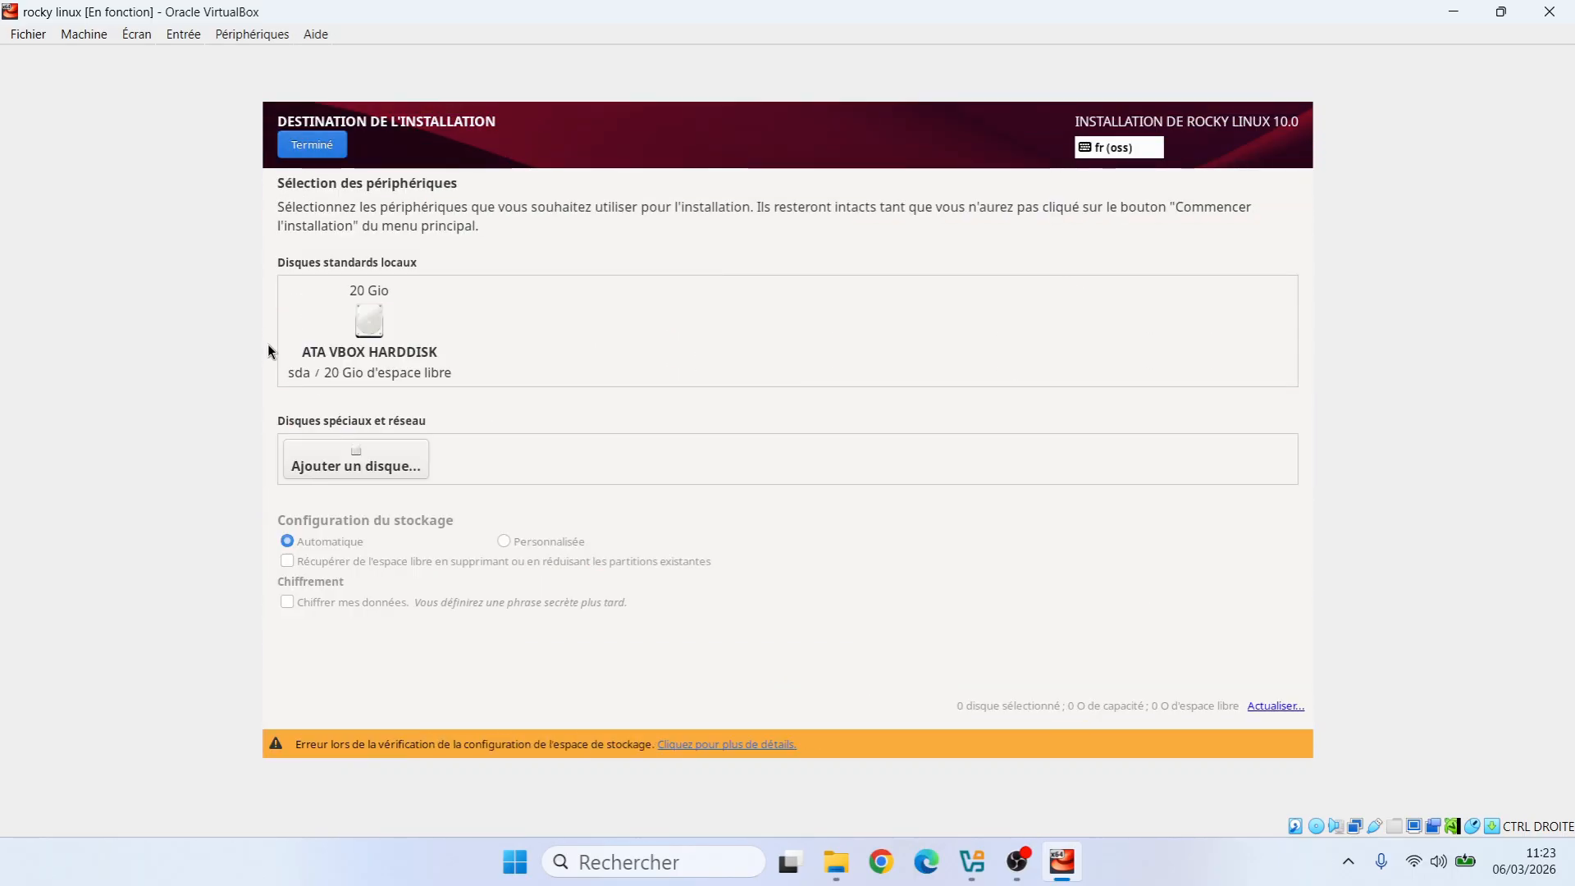
{"action": "left_click", "coordinate": [383, 335]}
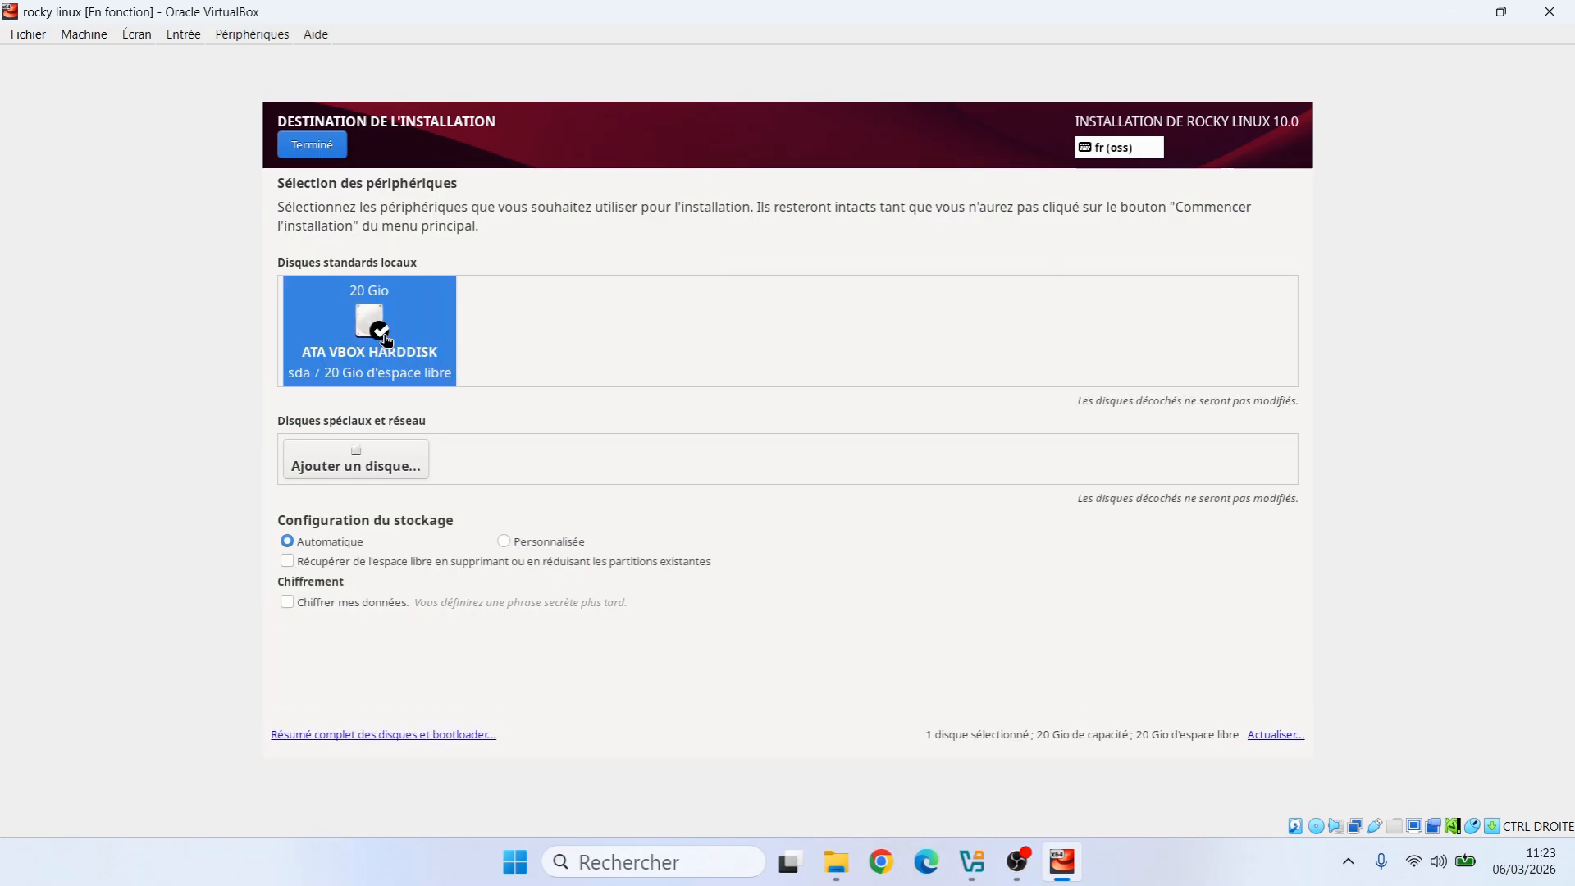
{"action": "left_click", "coordinate": [304, 150]}
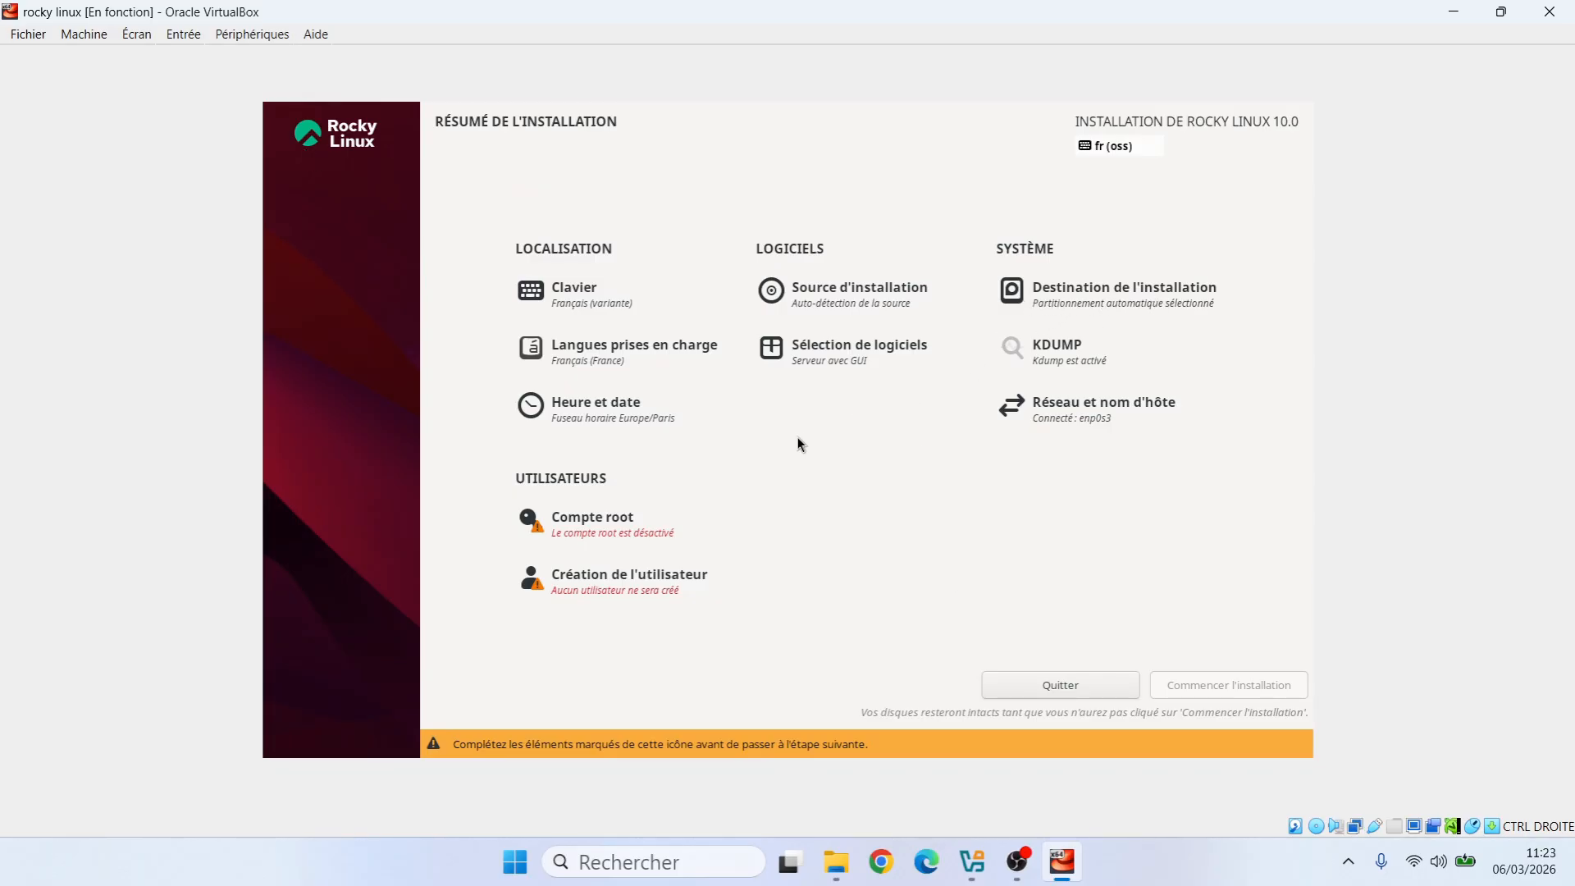
Enable the root account, enter and confirm its password, and accept the weak-password warning
{"action": "left_click", "coordinate": [611, 522]}
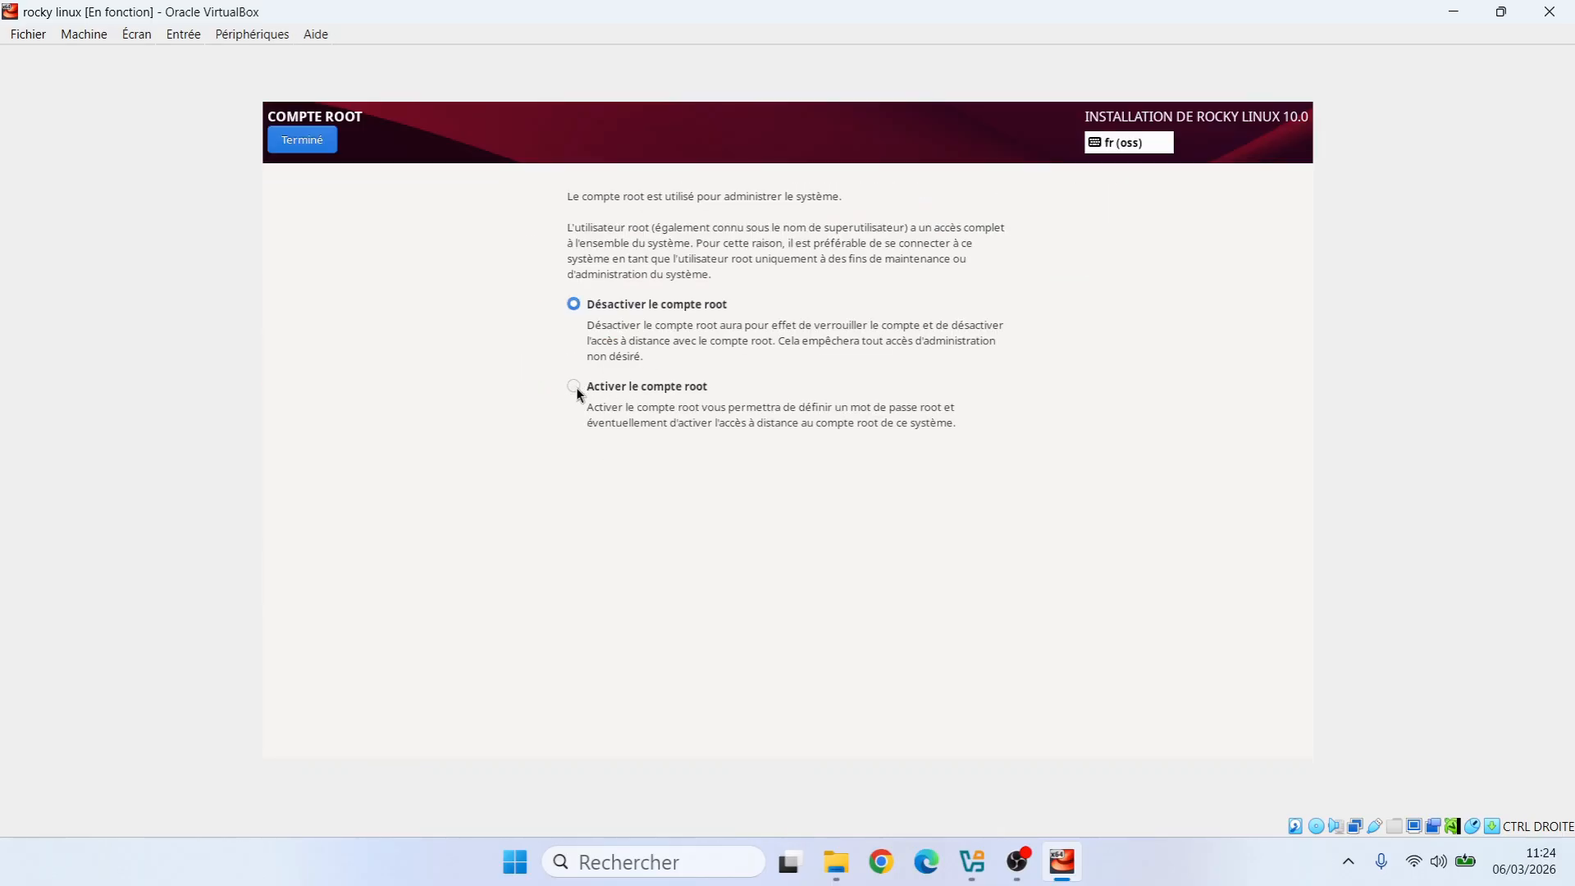
{"action": "left_click", "coordinate": [574, 387]}
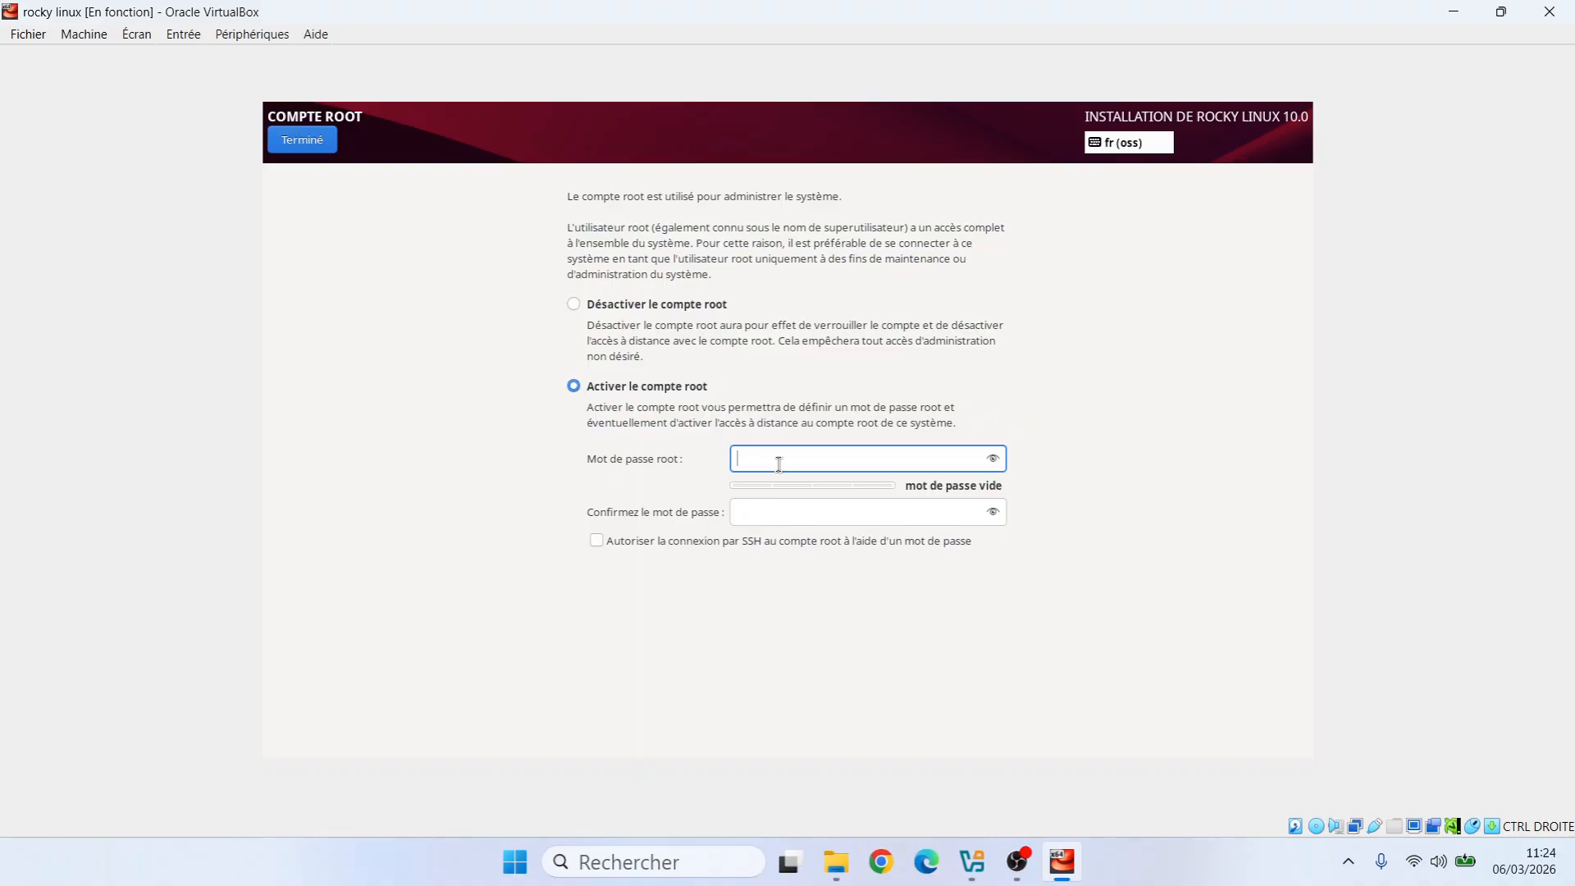
{"action": "type", "text": "•••••••"}
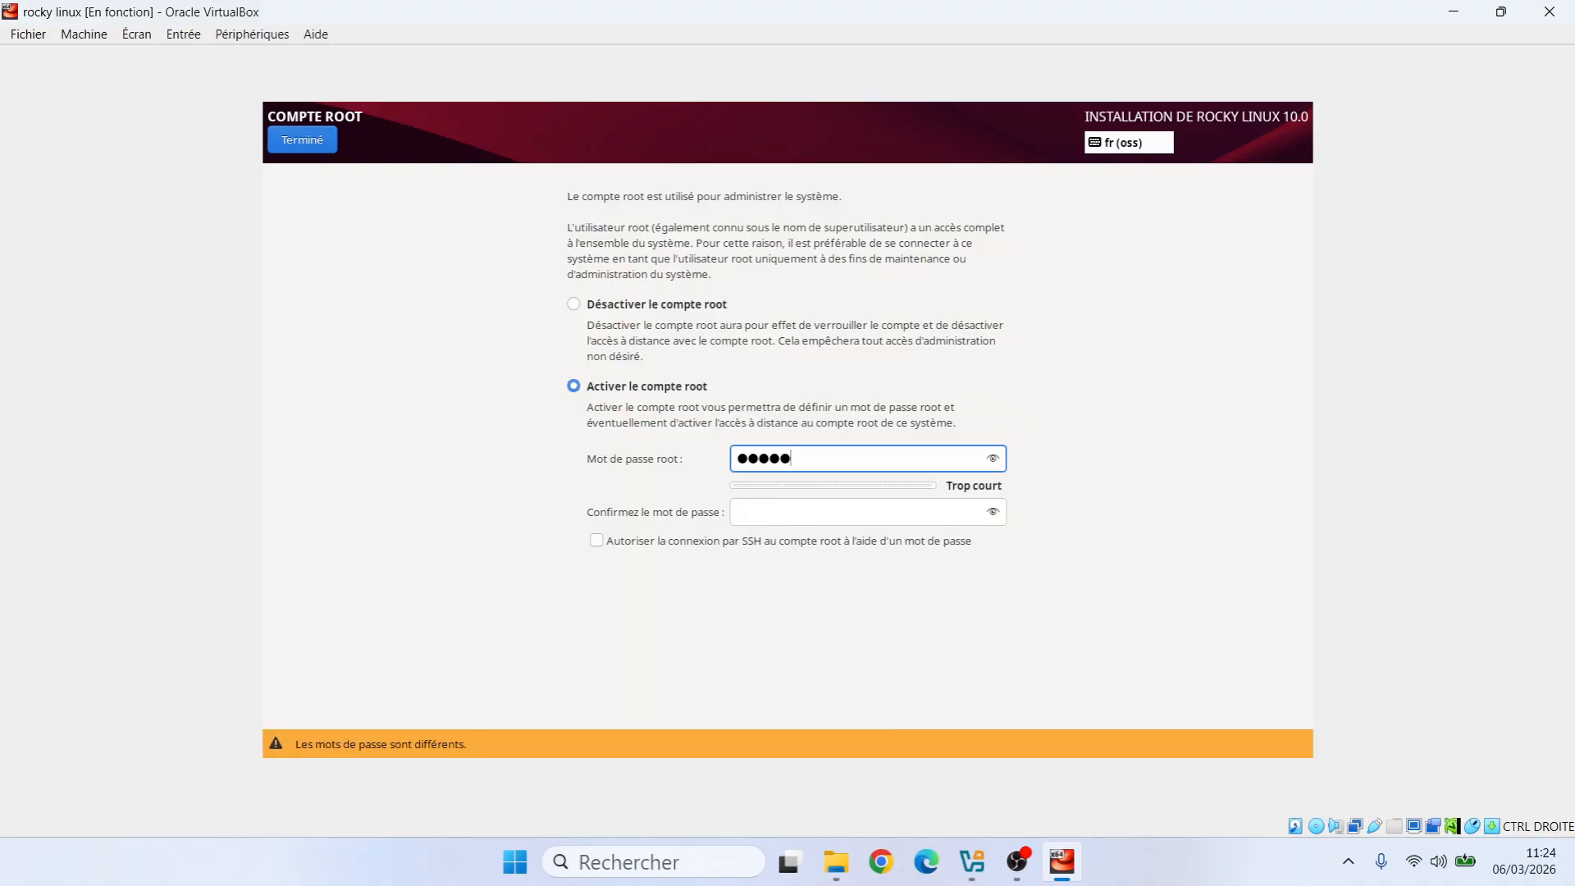
{"action": "key", "text": "Tab"}
{"action": "type", "text": "••••••"}
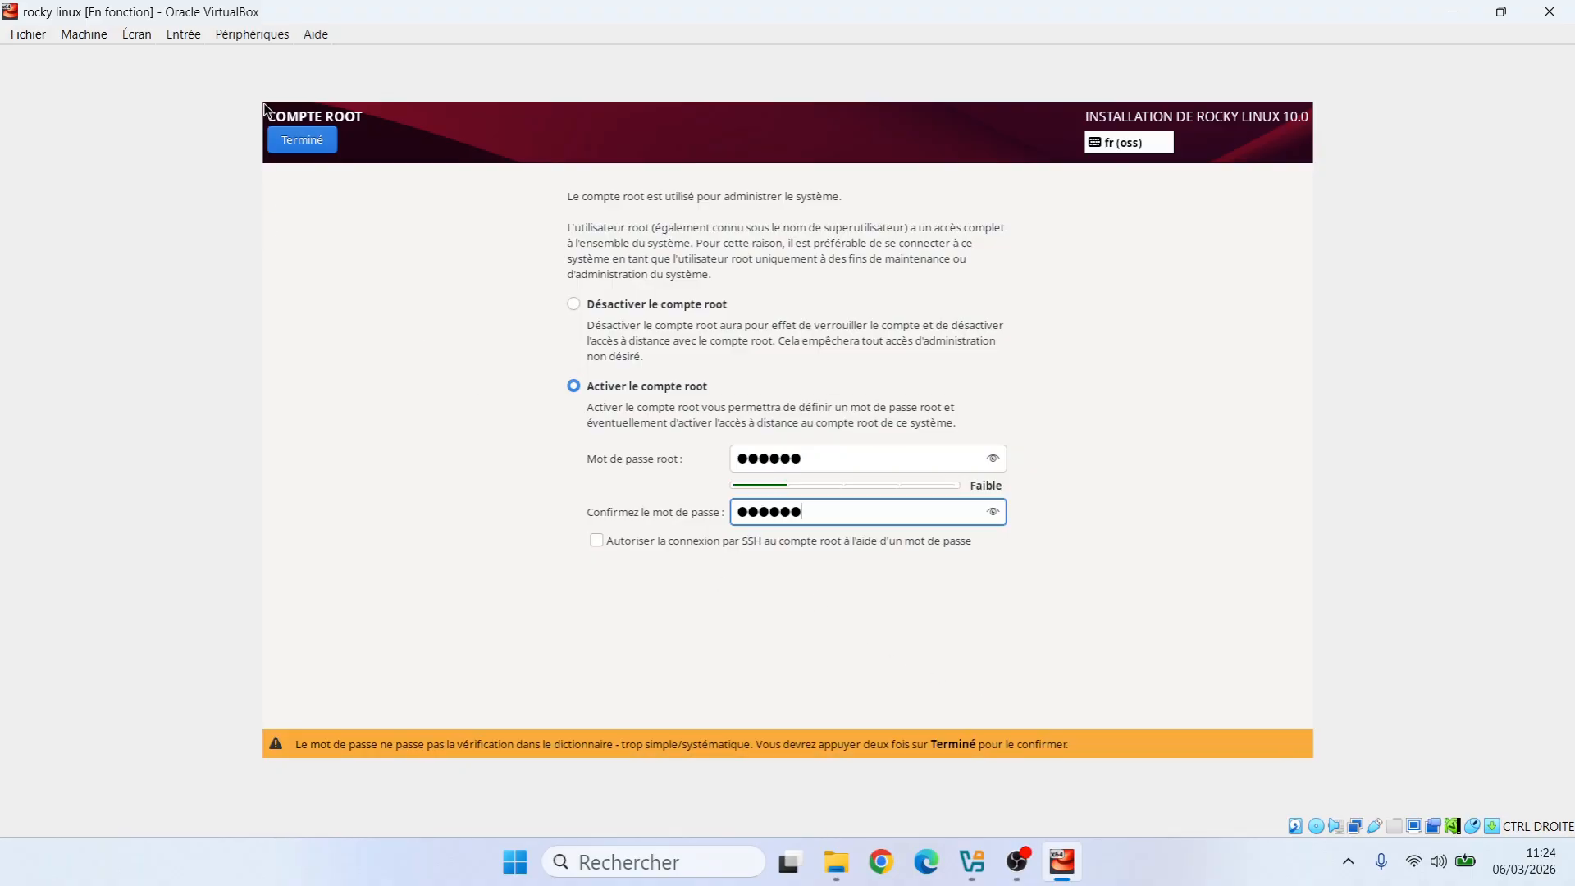
{"action": "left_click", "coordinate": [303, 141]}
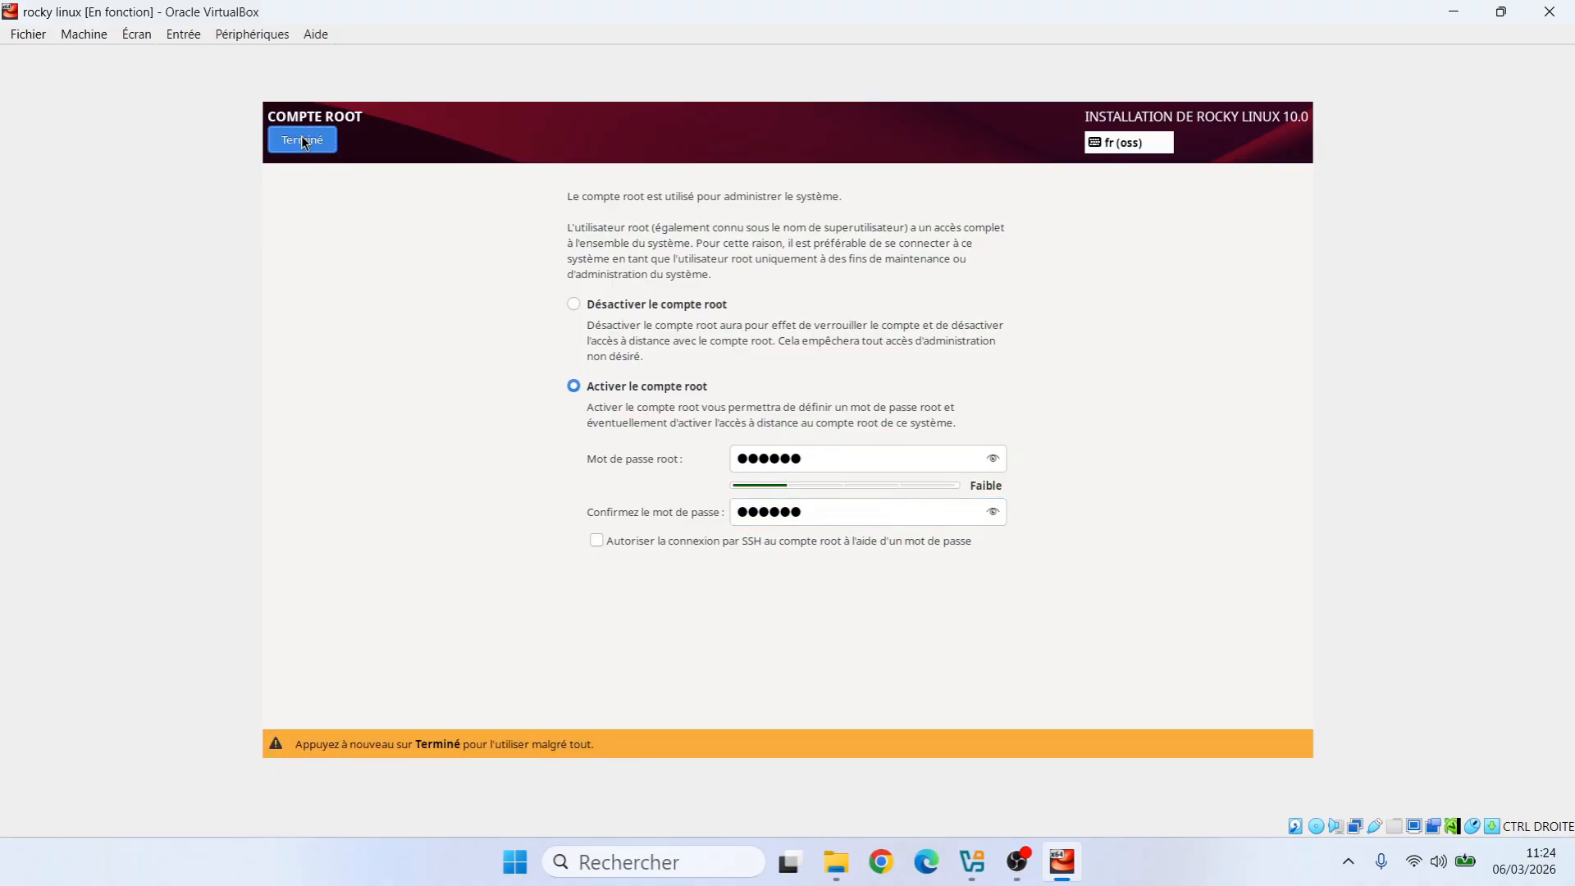
{"action": "left_click", "coordinate": [302, 141]}
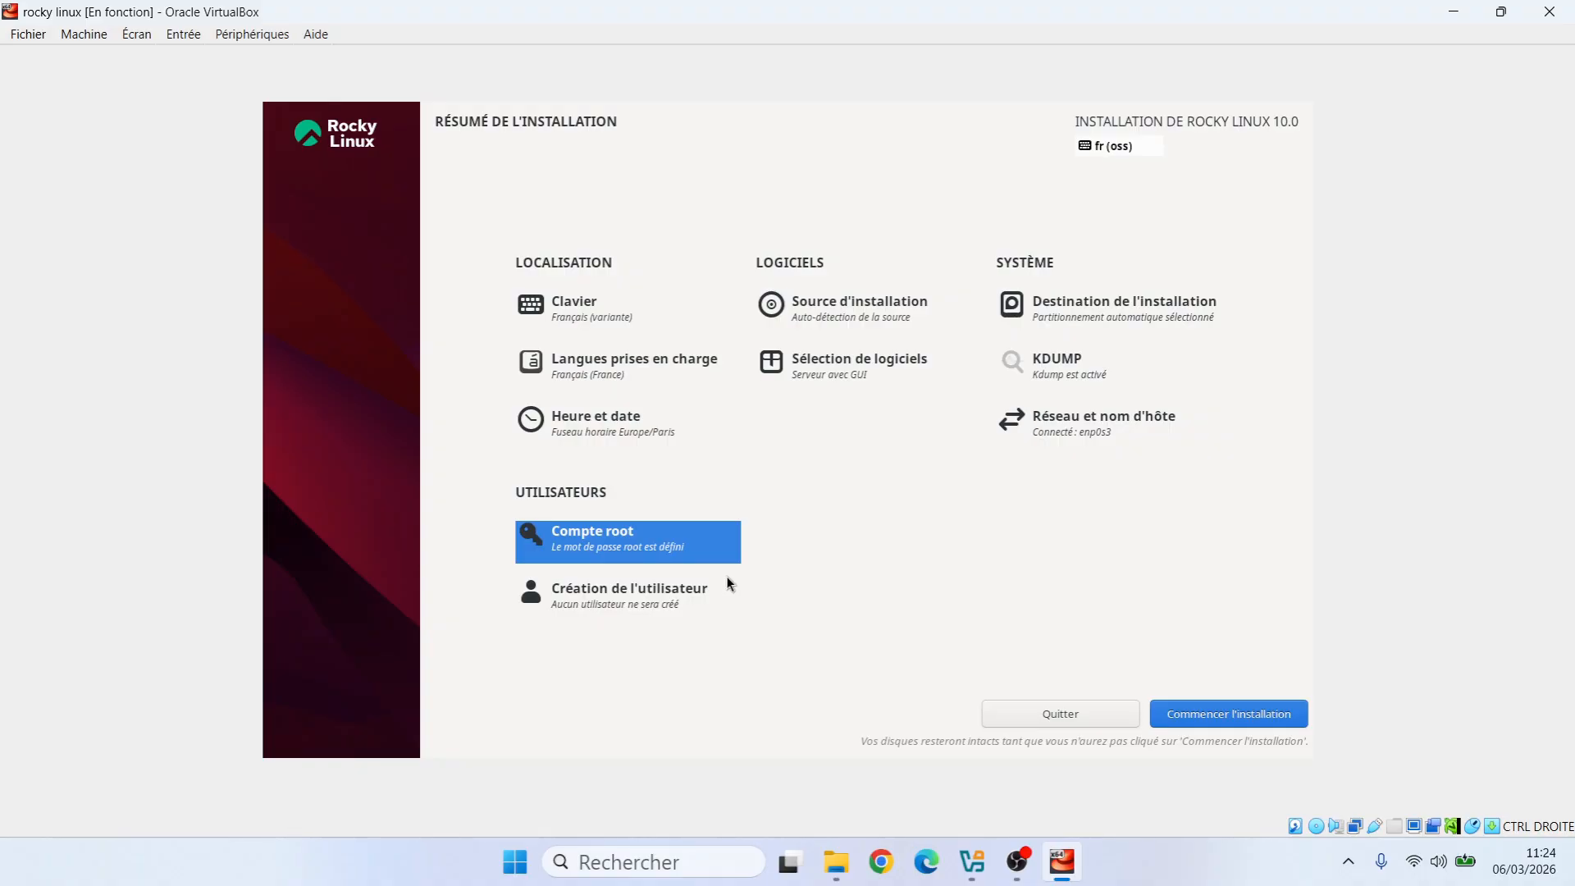
Create the administrator user 'student' with its password, accepting the weak-password warning
{"action": "left_click", "coordinate": [570, 602]}
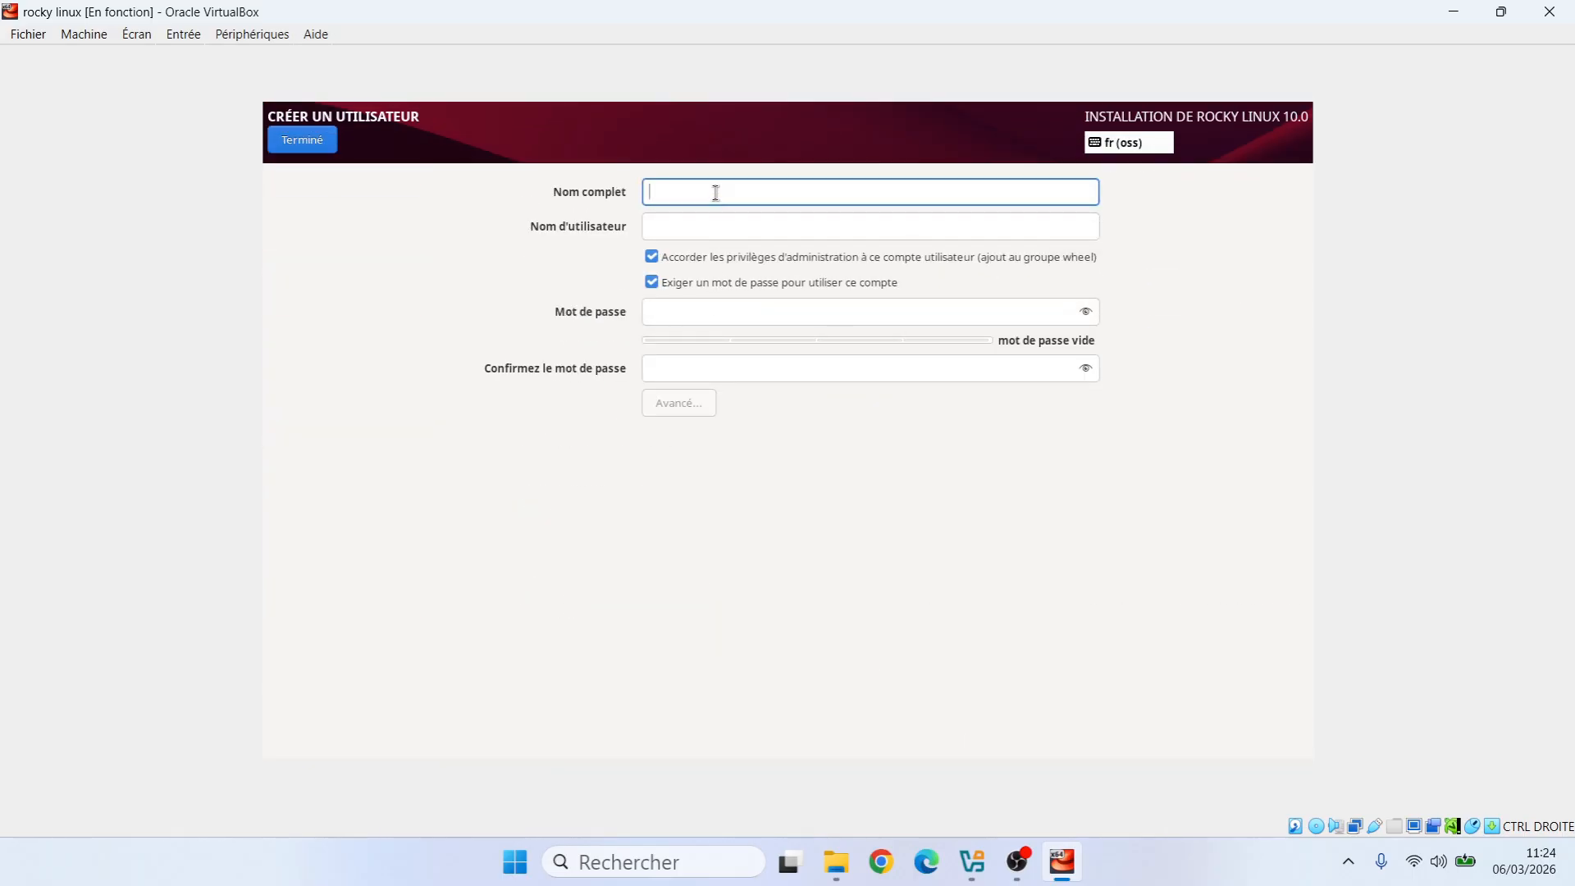
{"action": "type", "text": "student"}
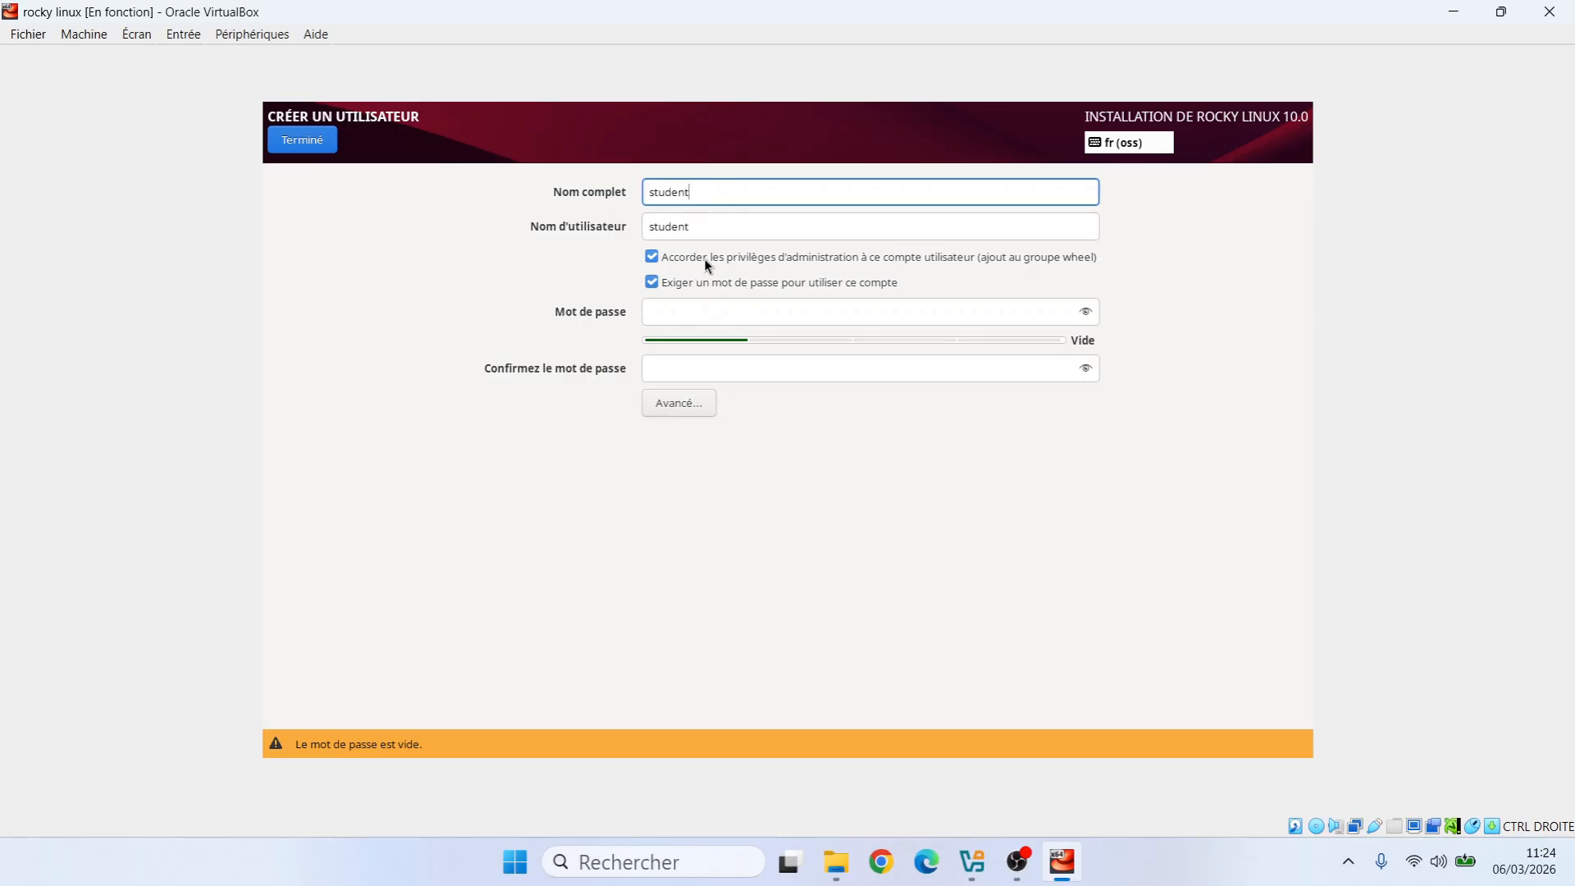
{"action": "left_click", "coordinate": [696, 308]}
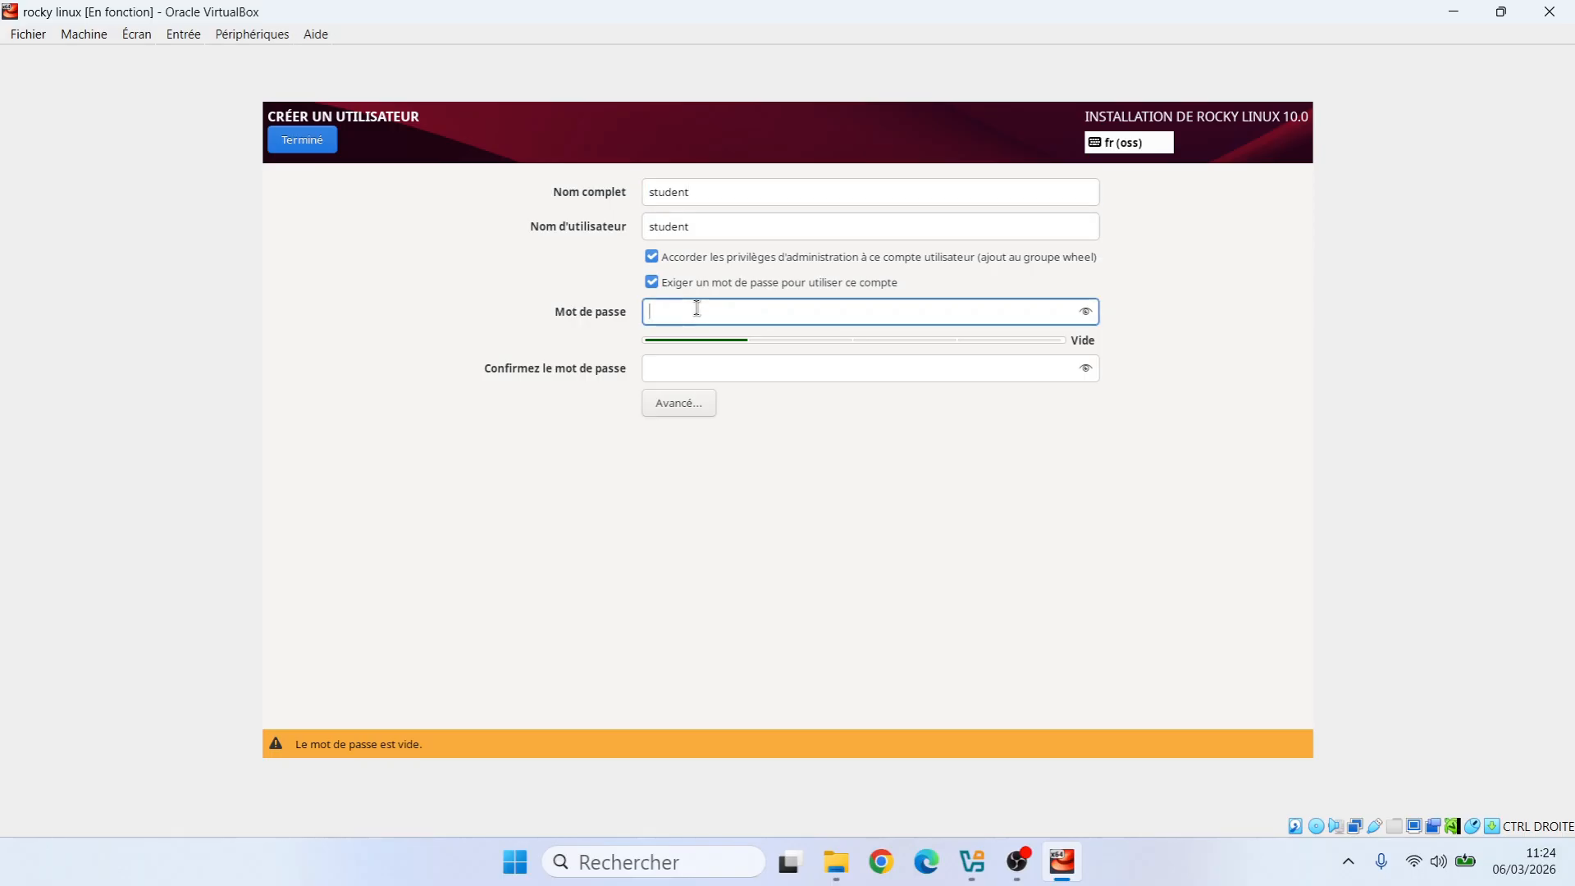
{"action": "type", "text": "st"}
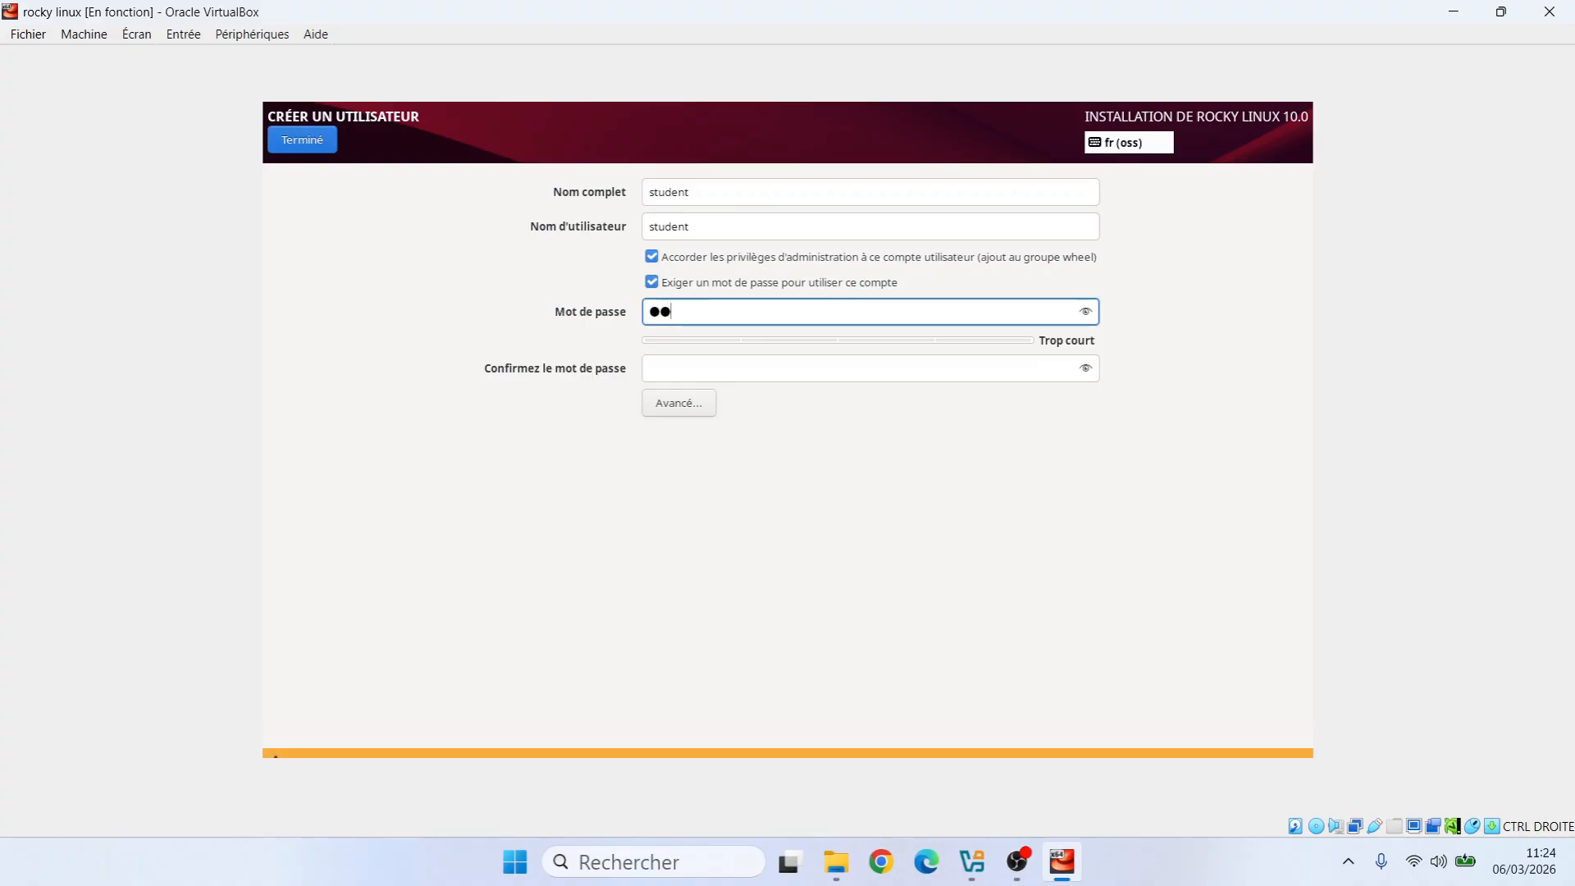
{"action": "type", "text": "udent"}
{"action": "key", "text": "Tab"}
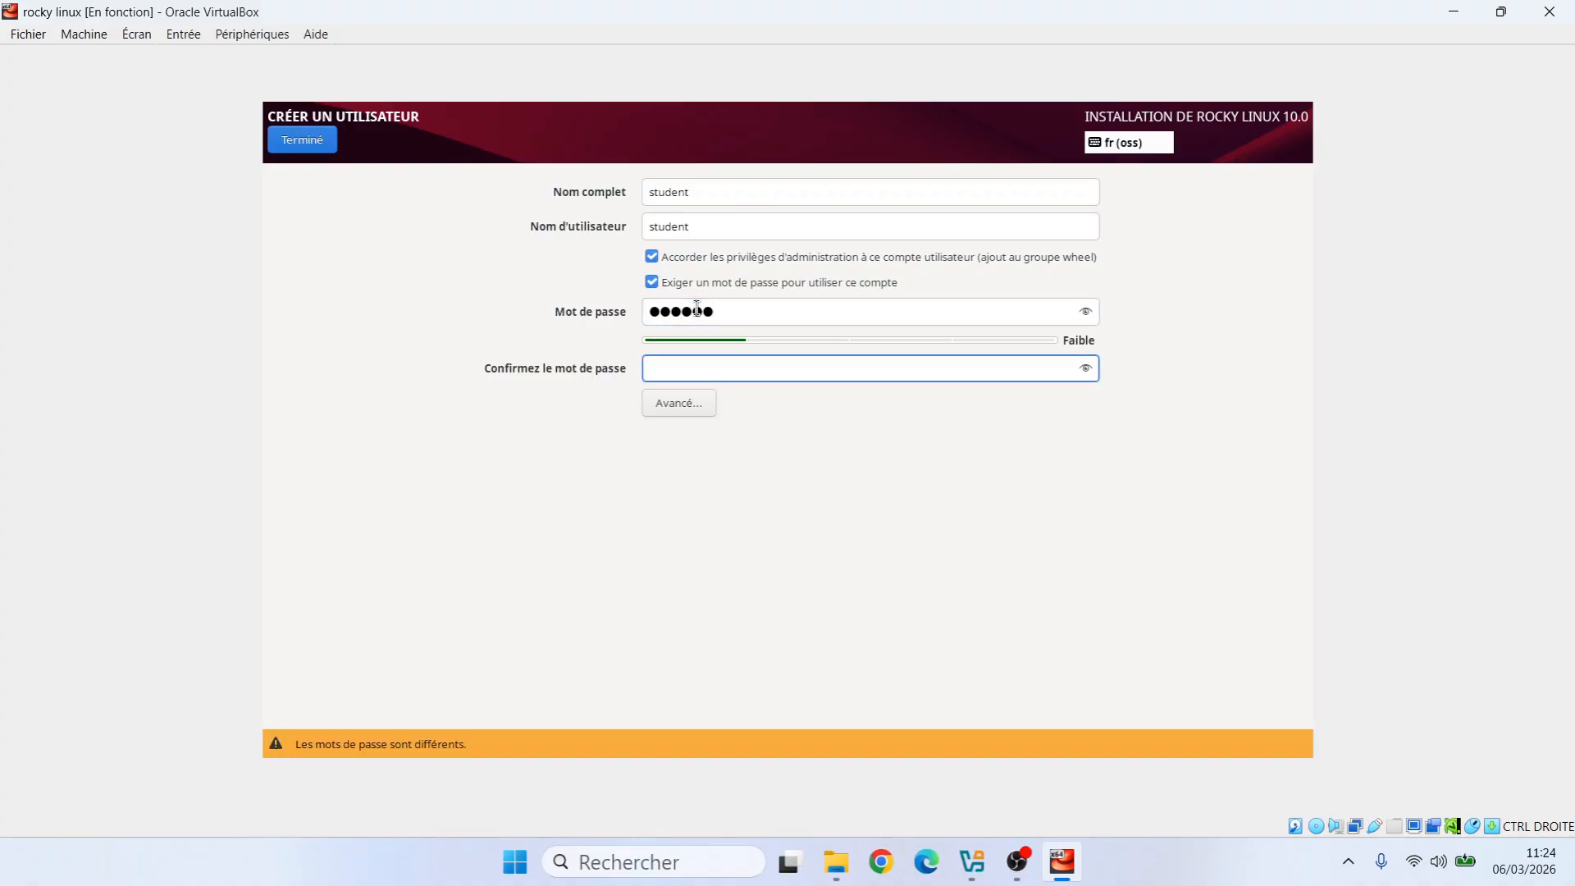
{"action": "type", "text": "student"}
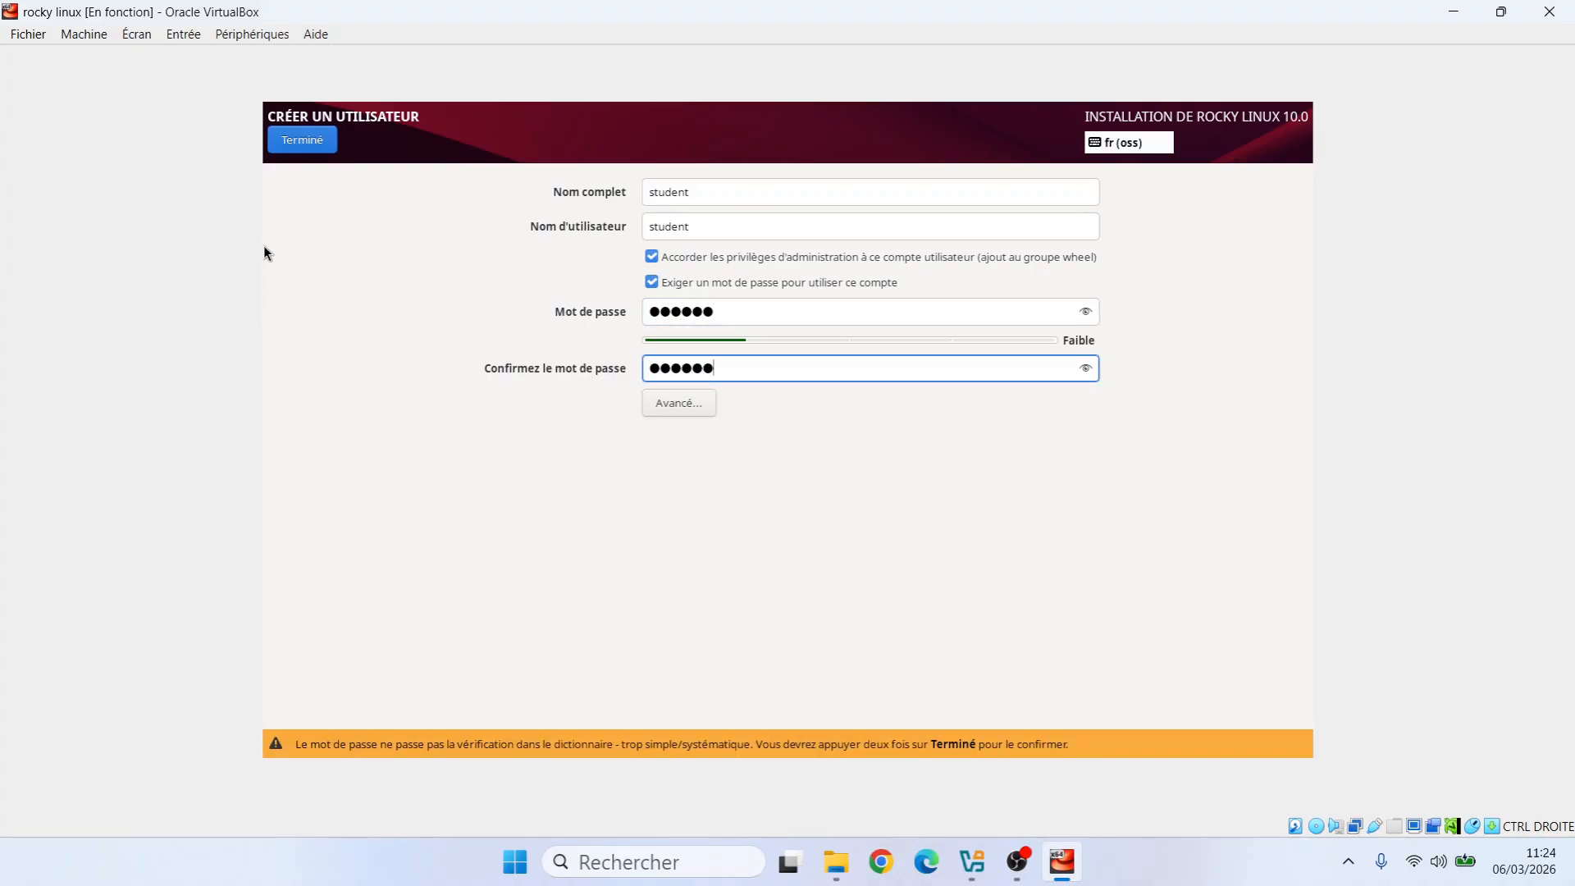
{"action": "left_click", "coordinate": [292, 148]}
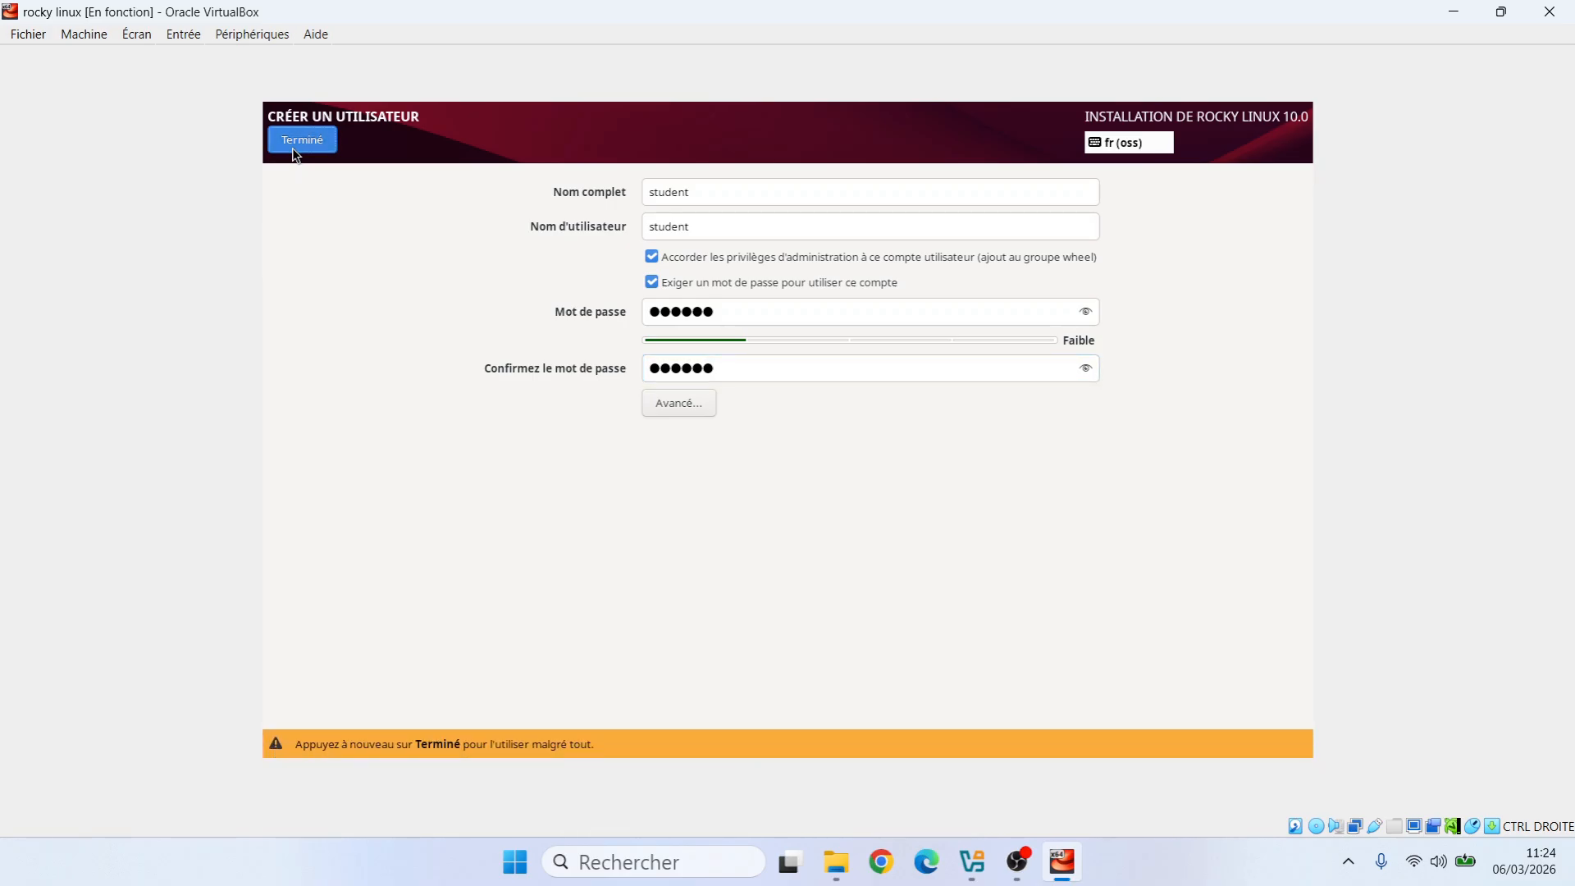
{"action": "left_click", "coordinate": [292, 147]}
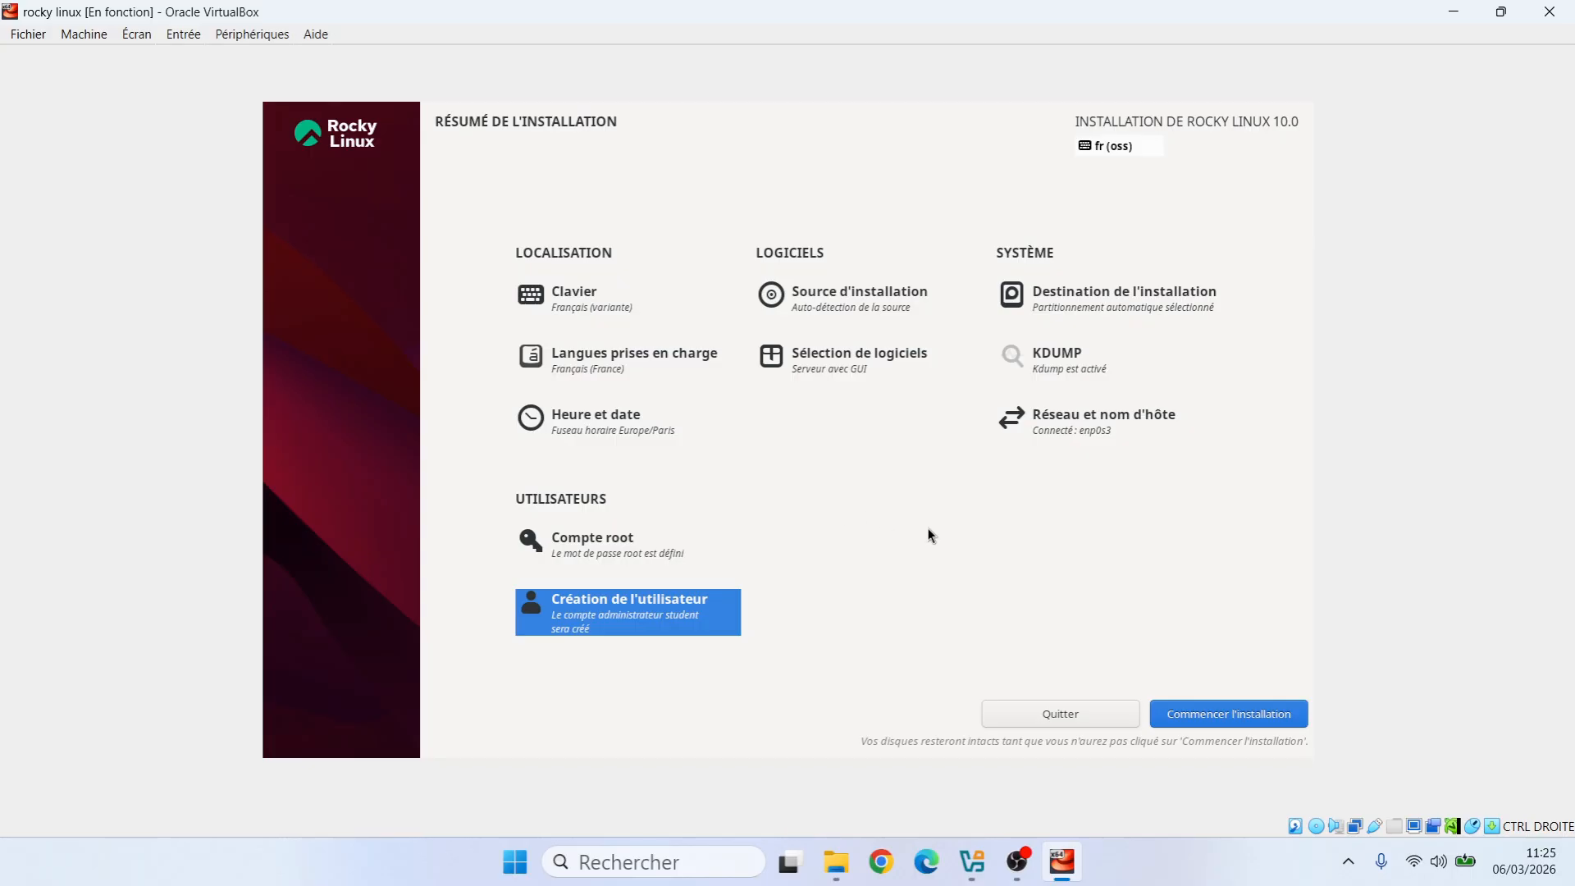
Start the Rocky Linux 10.0 installation and let it run until it reports 'Terminé !'
{"action": "left_click", "coordinate": [1230, 715]}
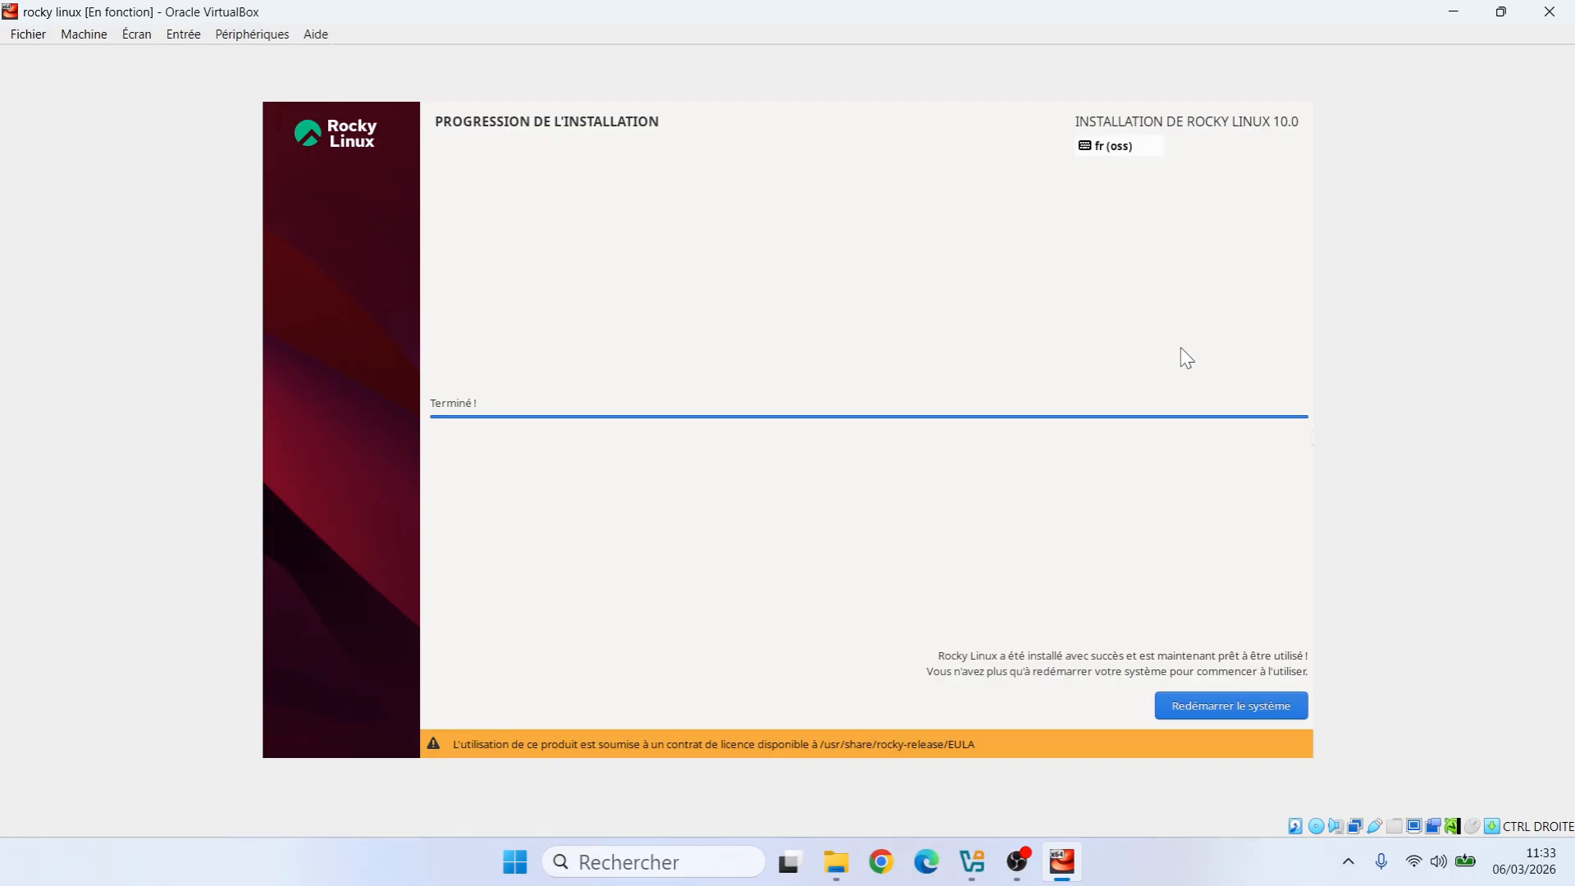
Reboot into the installed Rocky Linux and log in as student with its password
{"action": "left_click", "coordinate": [1214, 710]}
{"action": "left_click", "coordinate": [1184, 710]}
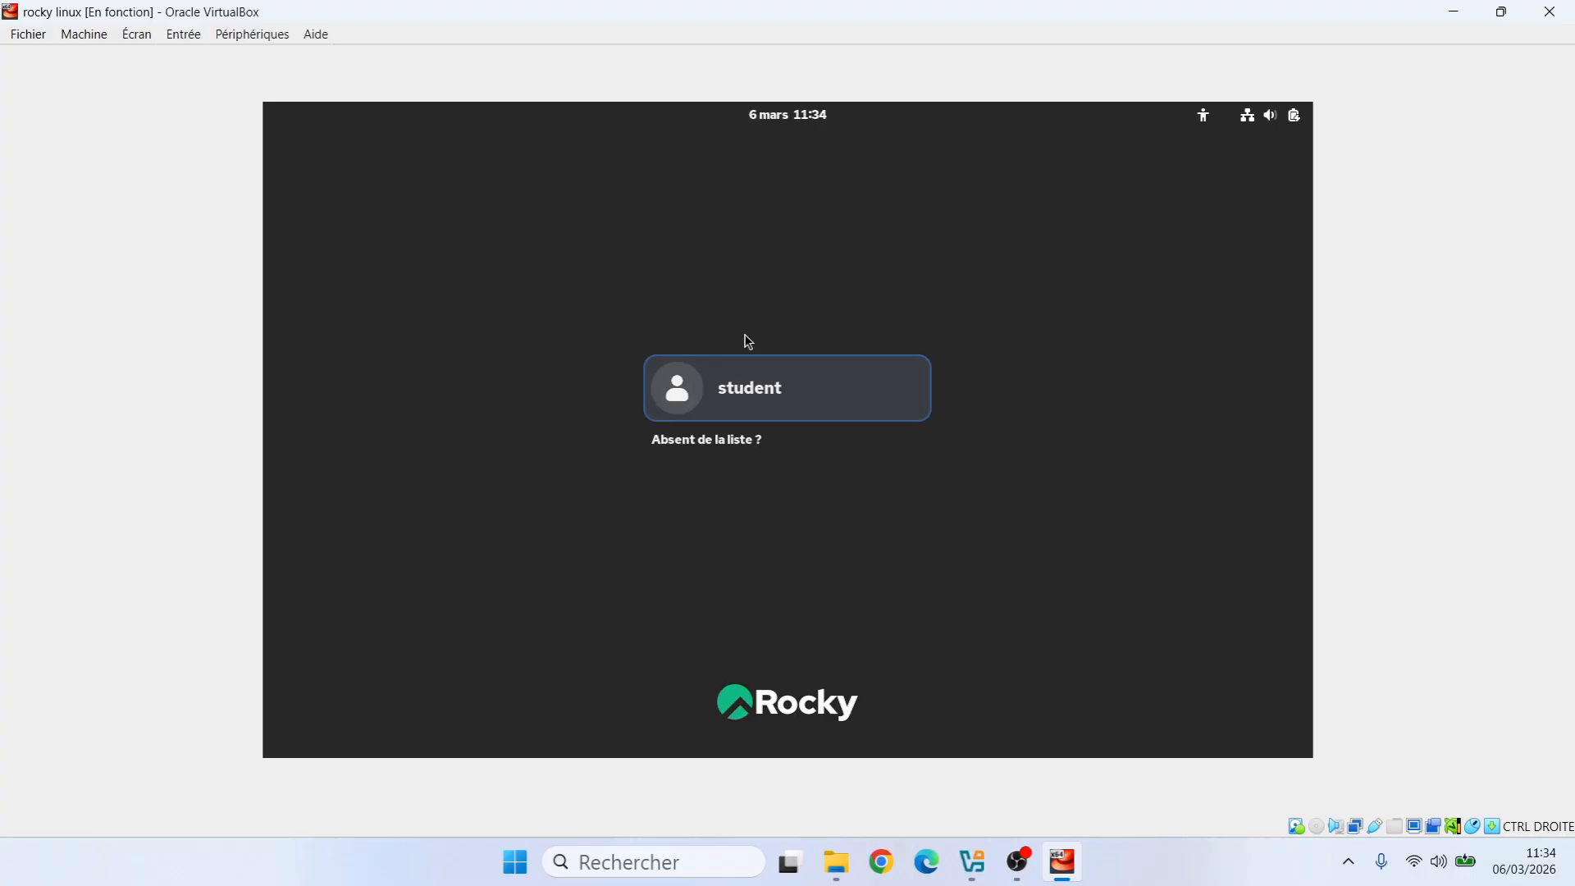
{"action": "left_click", "coordinate": [760, 376]}
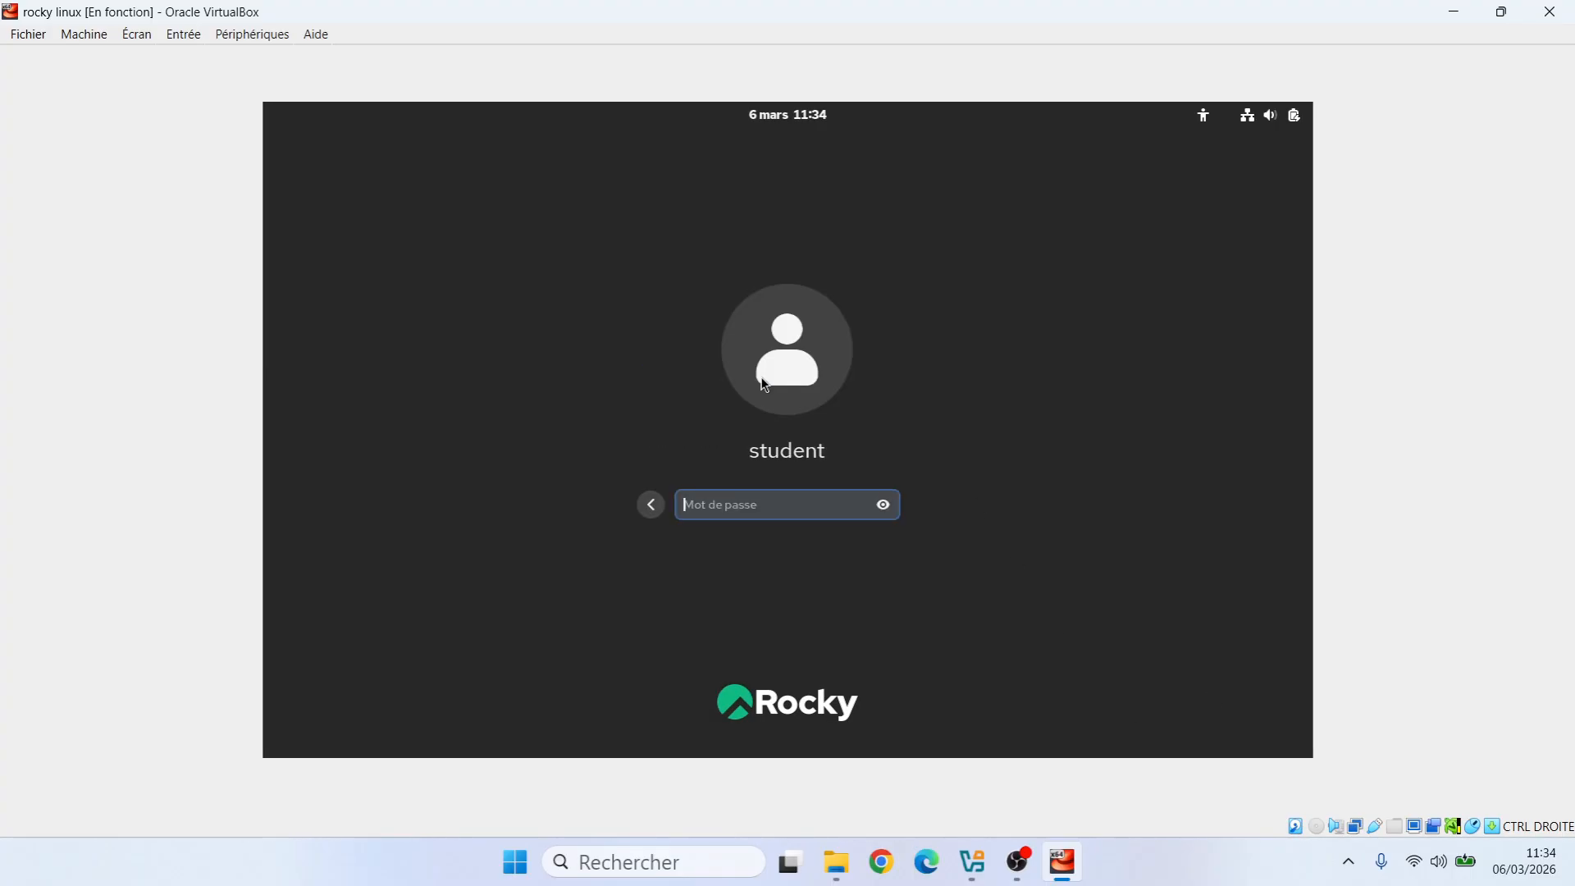
{"action": "type", "text": "student"}
{"action": "key", "text": "Return"}
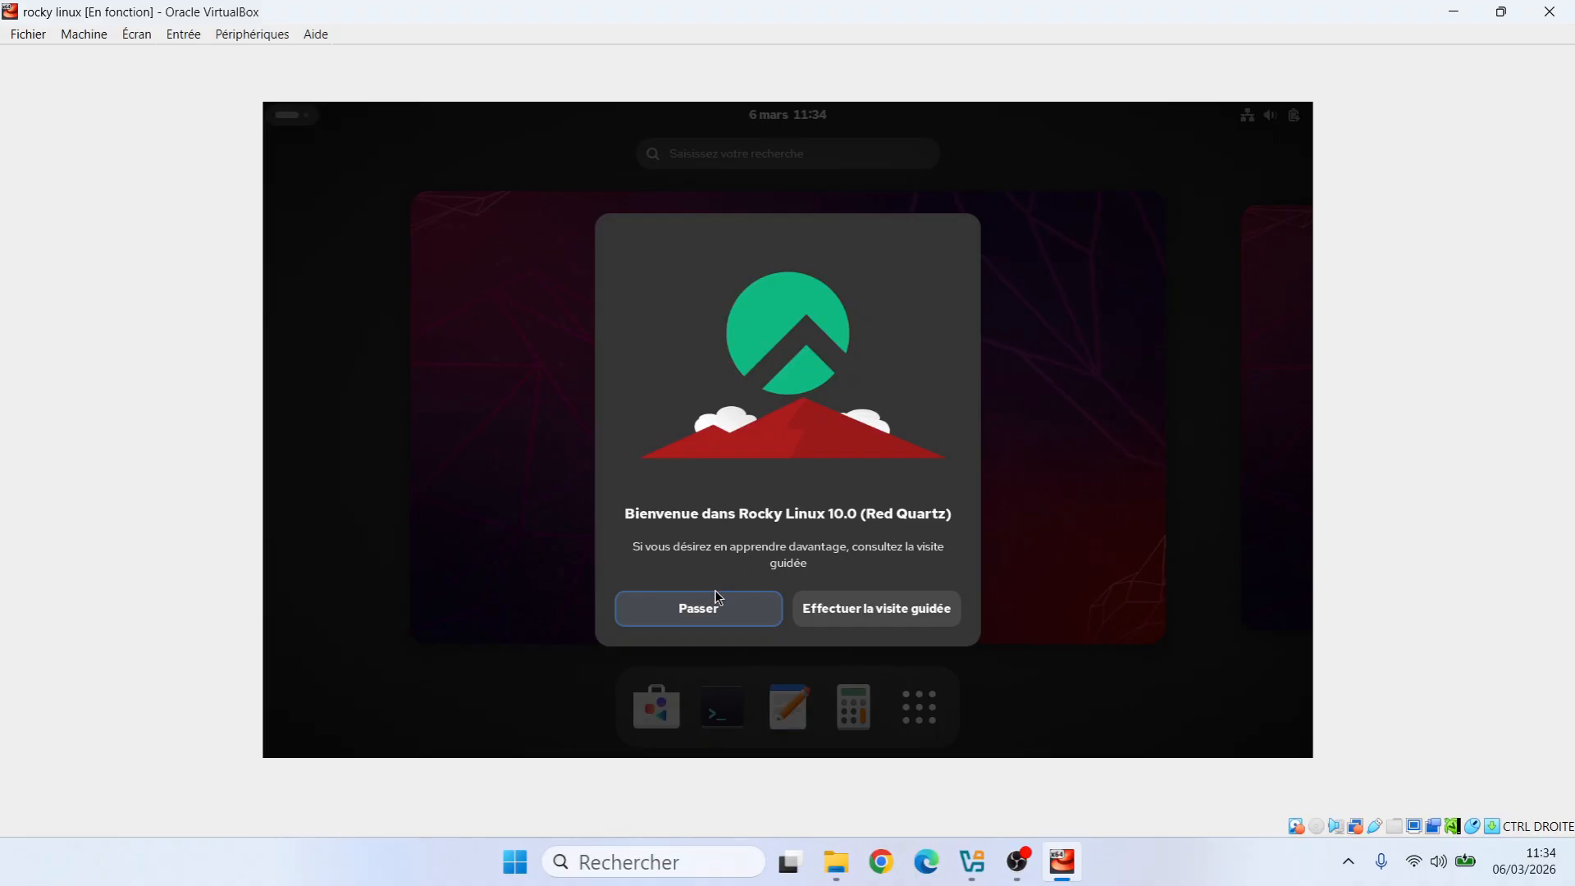
Skip the welcome tour and launch Logiciels from the dock
{"action": "left_click", "coordinate": [697, 608]}
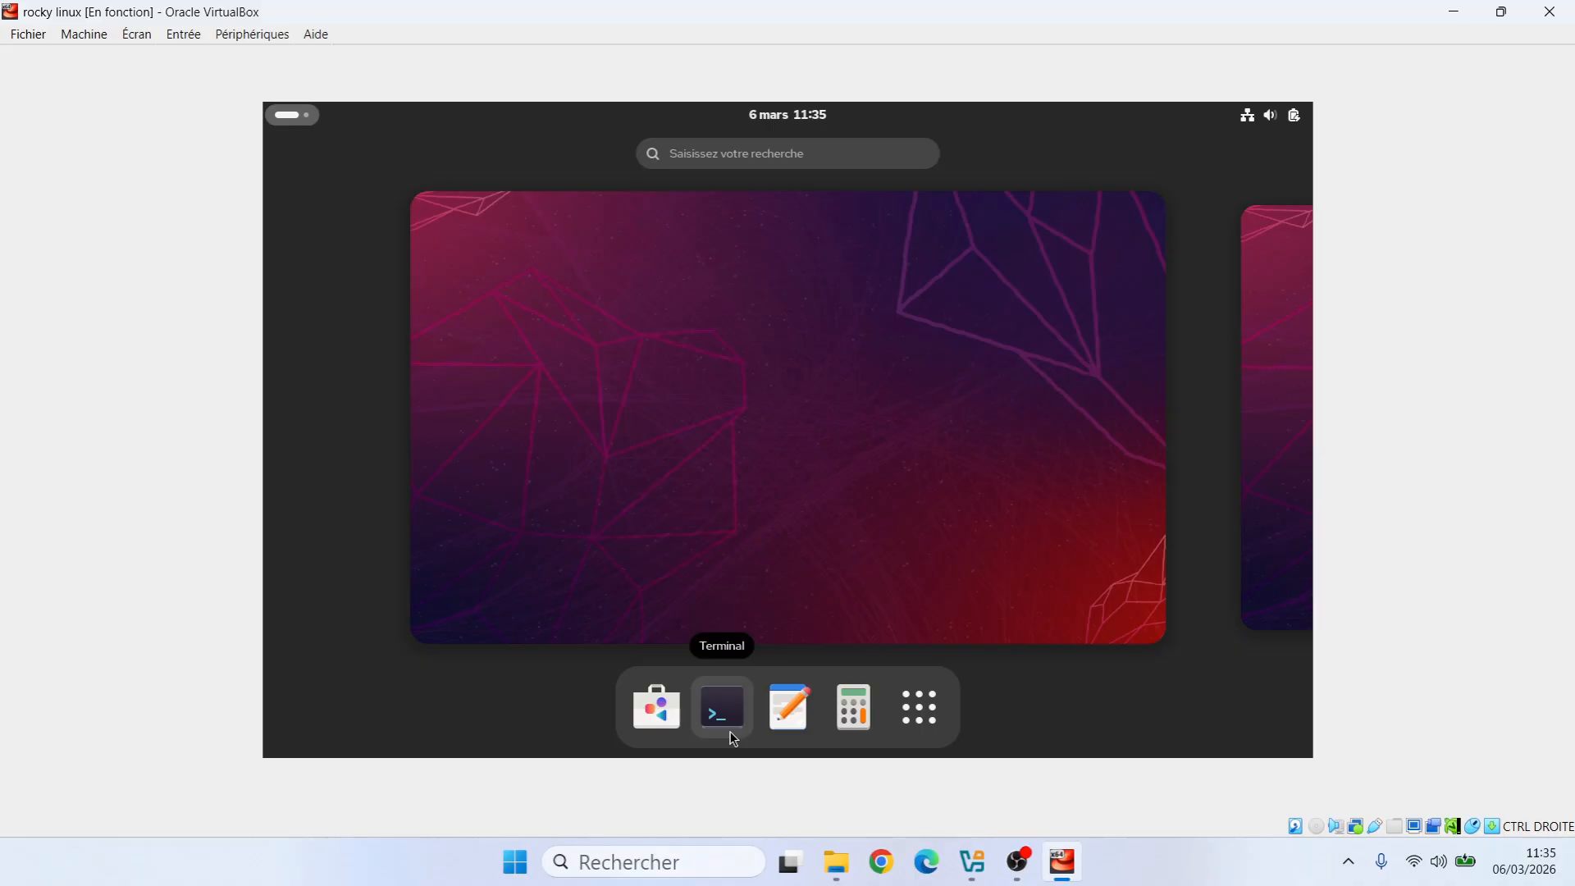
{"action": "left_click", "coordinate": [645, 710]}
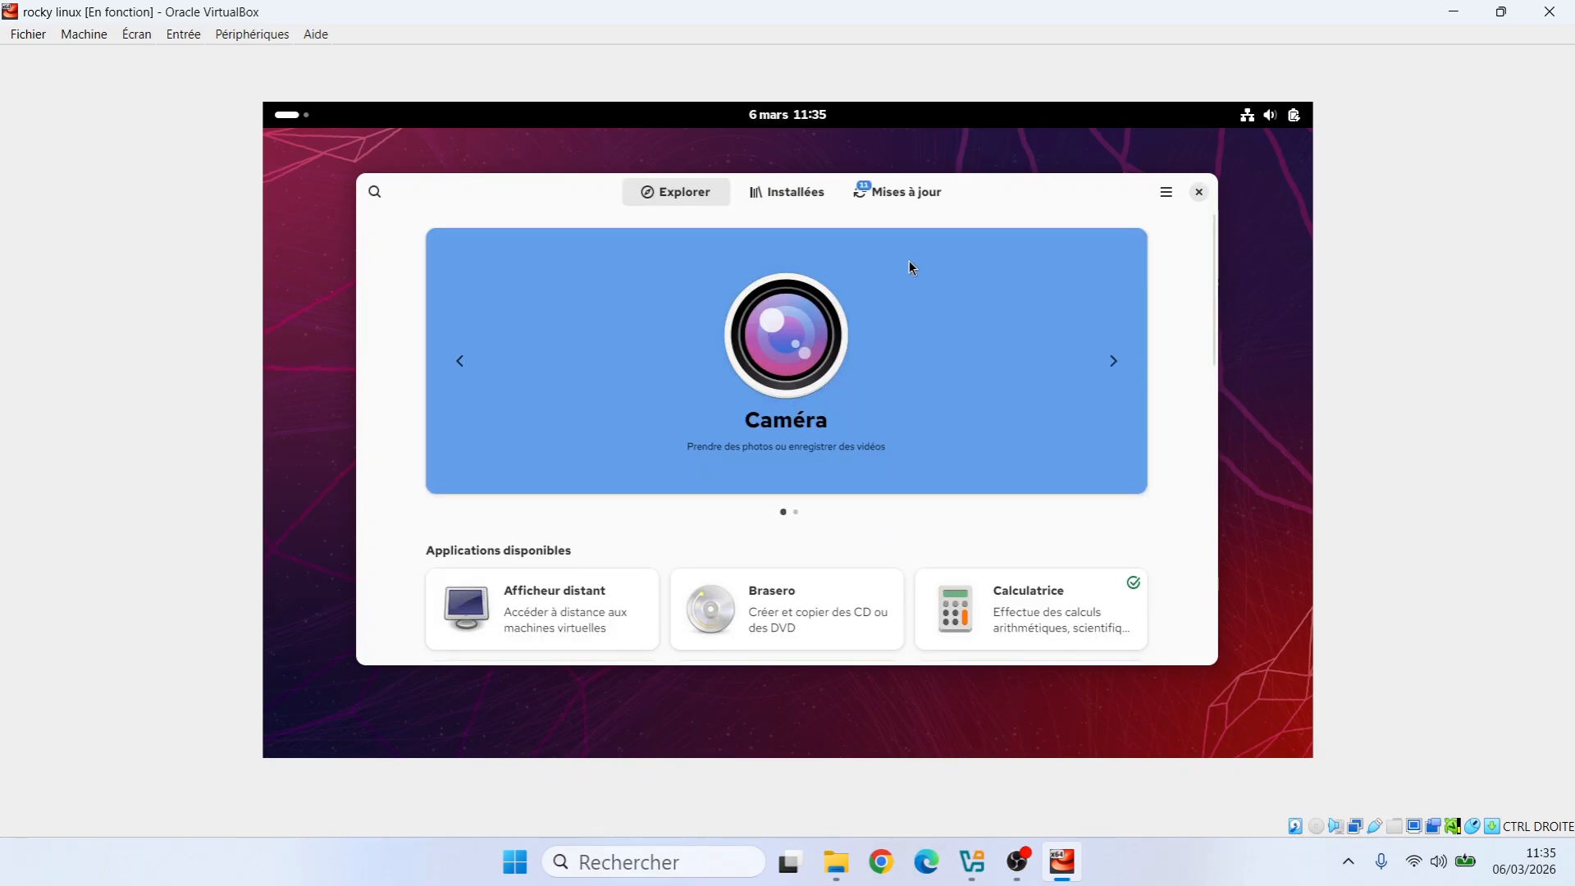
Download the pending updates under Mises à jour, then restart and install them
{"action": "left_click", "coordinate": [885, 198]}
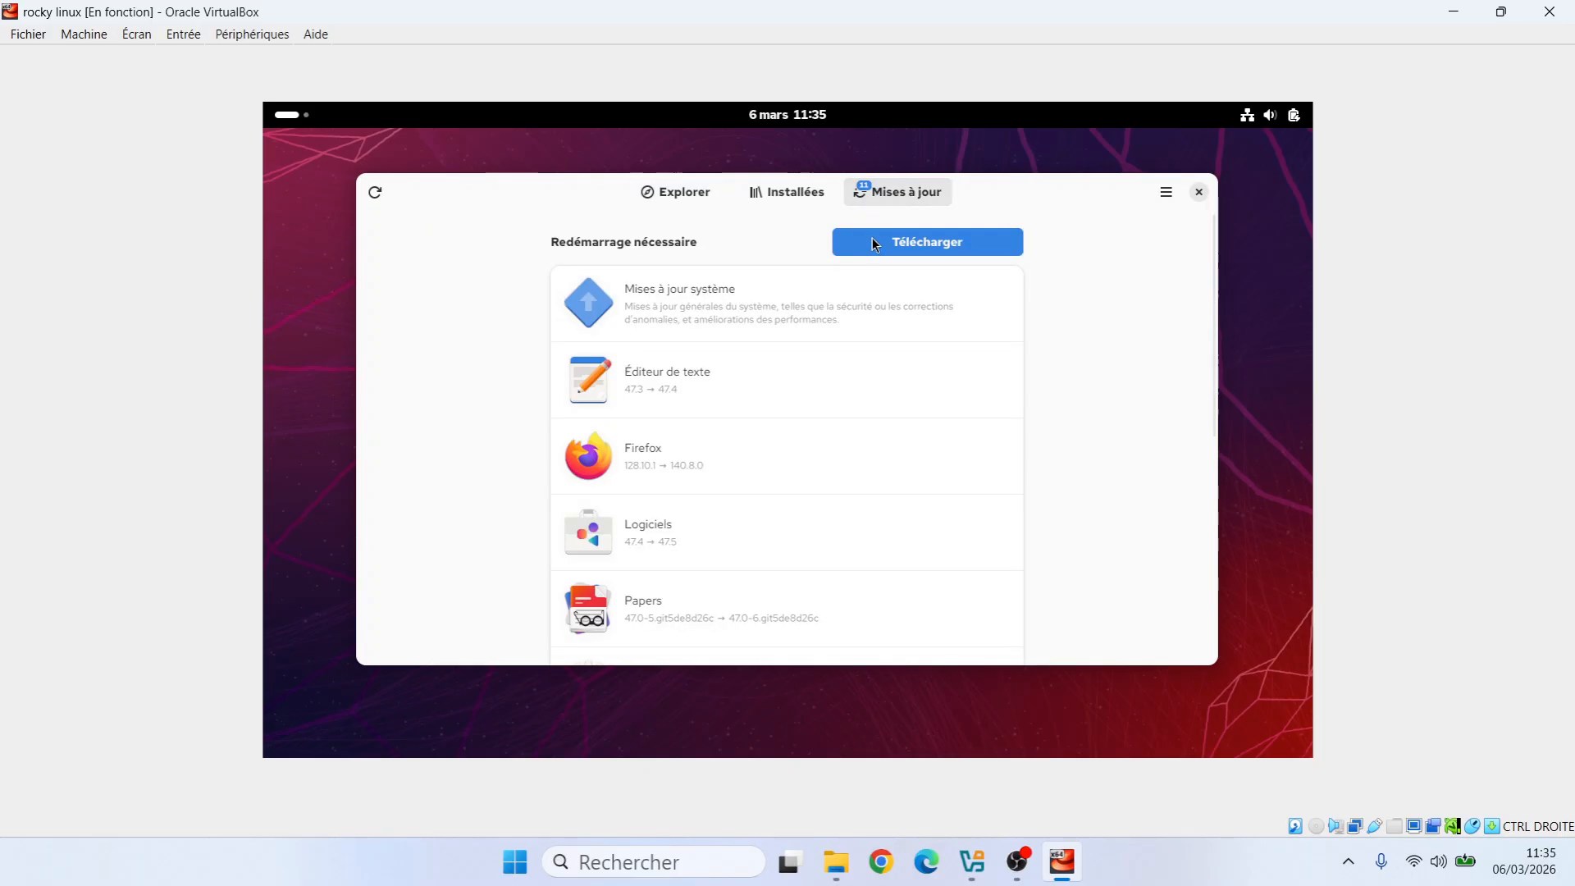
{"action": "left_click", "coordinate": [894, 243]}
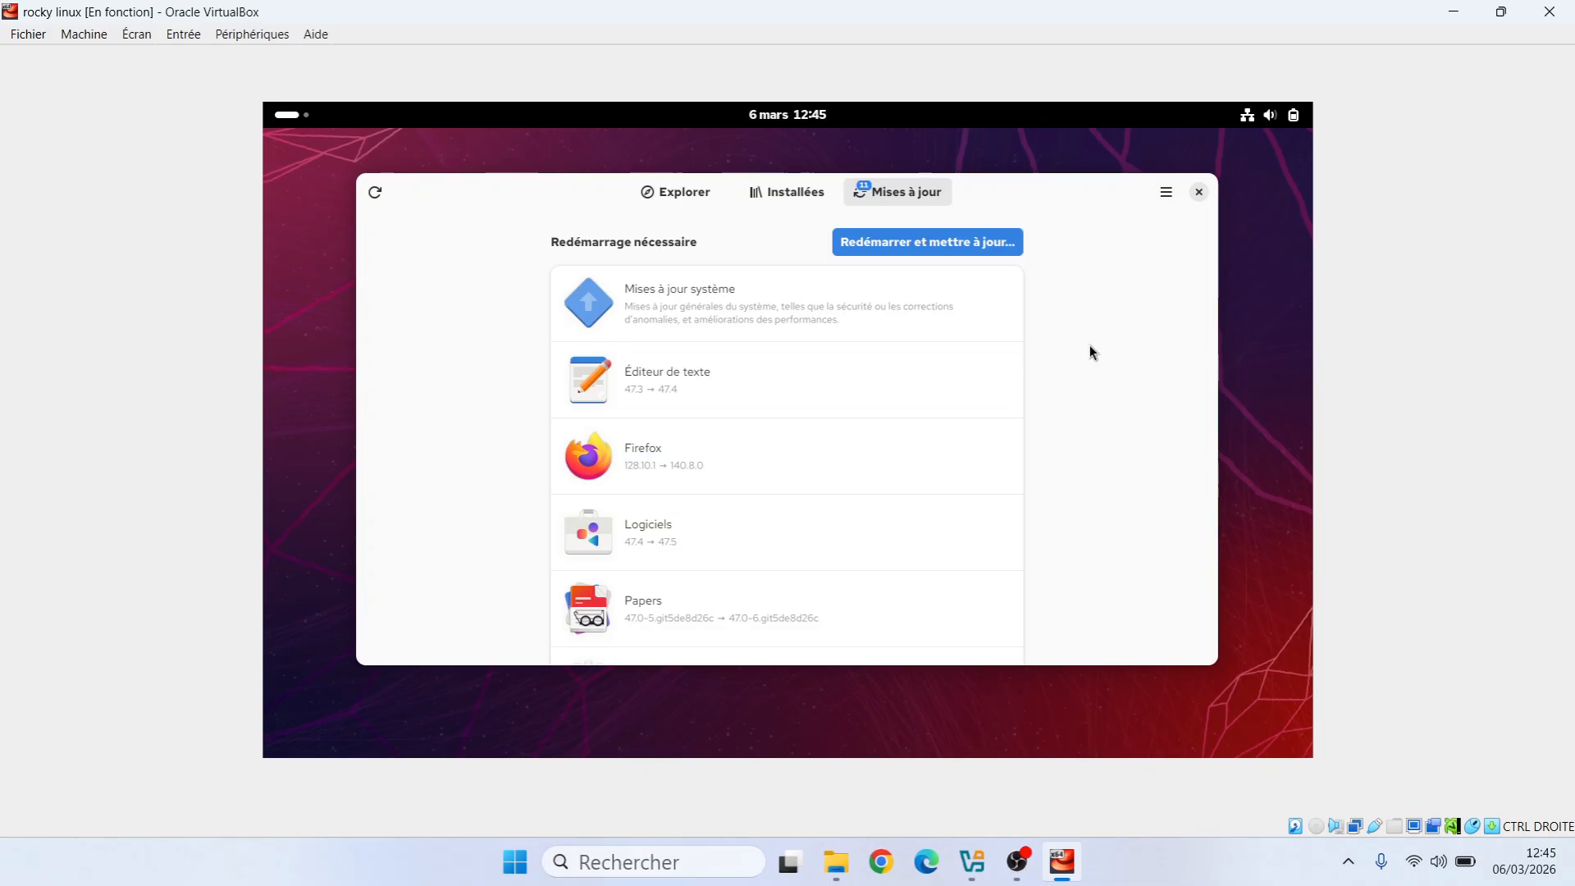
{"action": "left_click", "coordinate": [876, 247]}
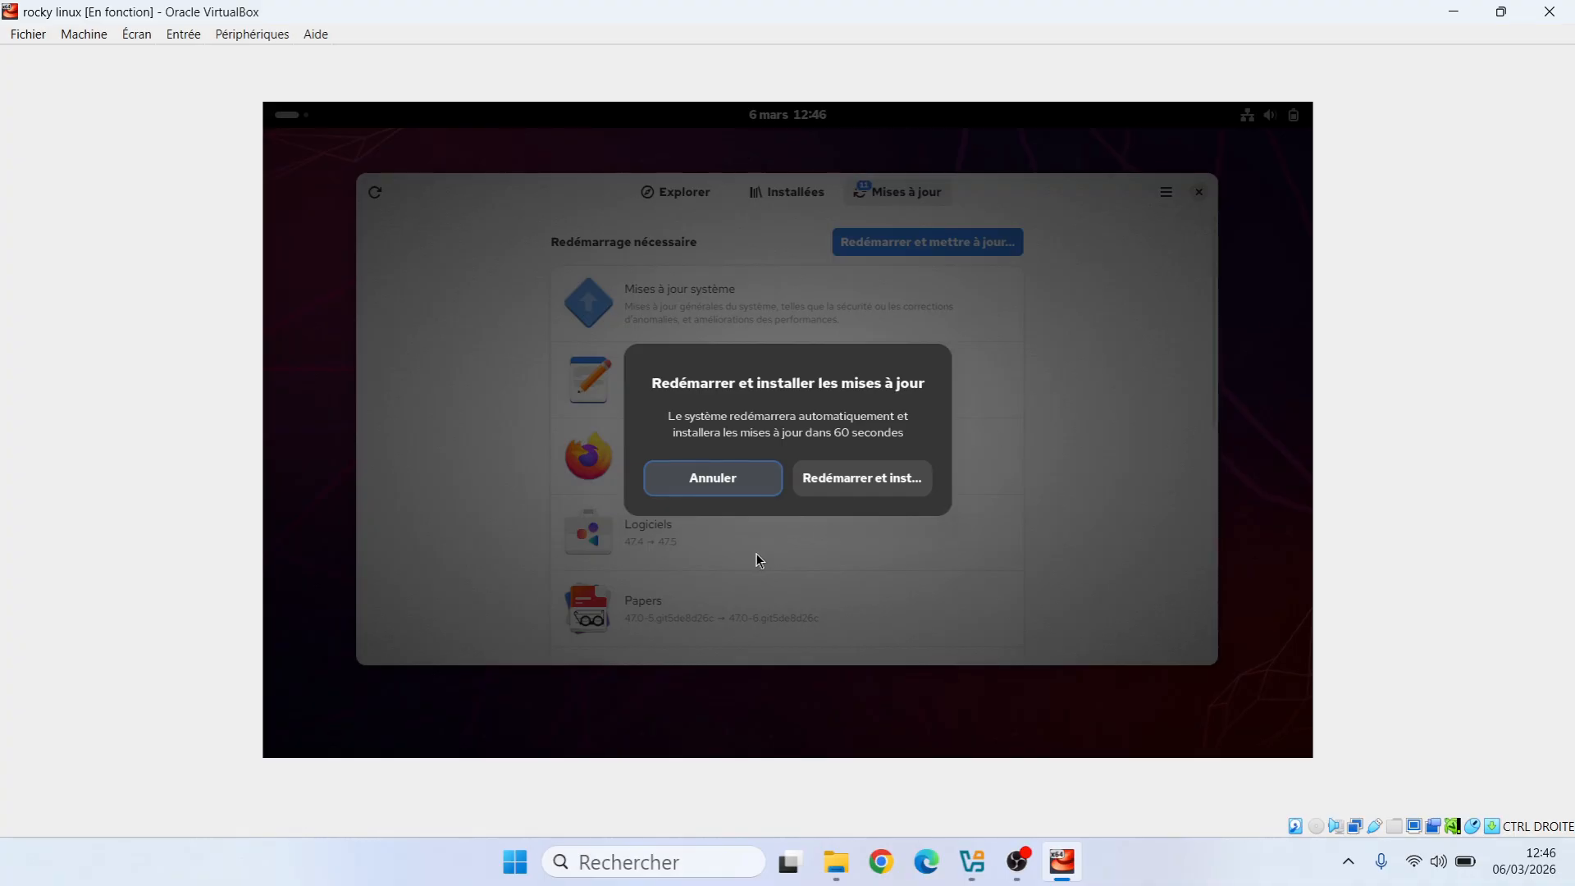
{"action": "left_click", "coordinate": [861, 484]}
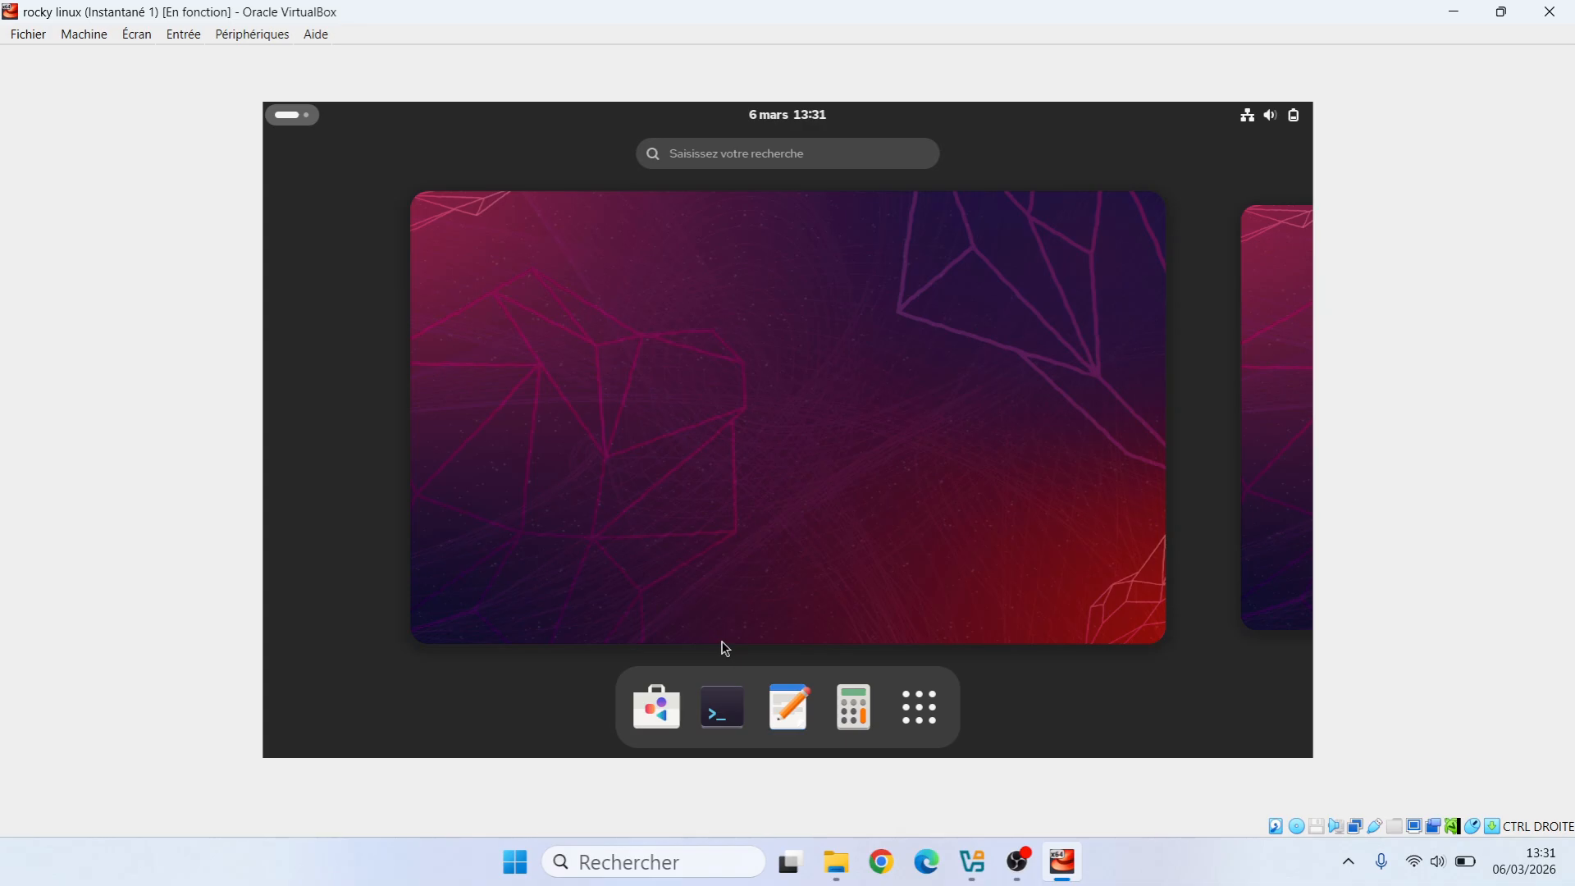
Close Logiciels and open a Terminal from the Activités overview
{"action": "left_click", "coordinate": [671, 700]}
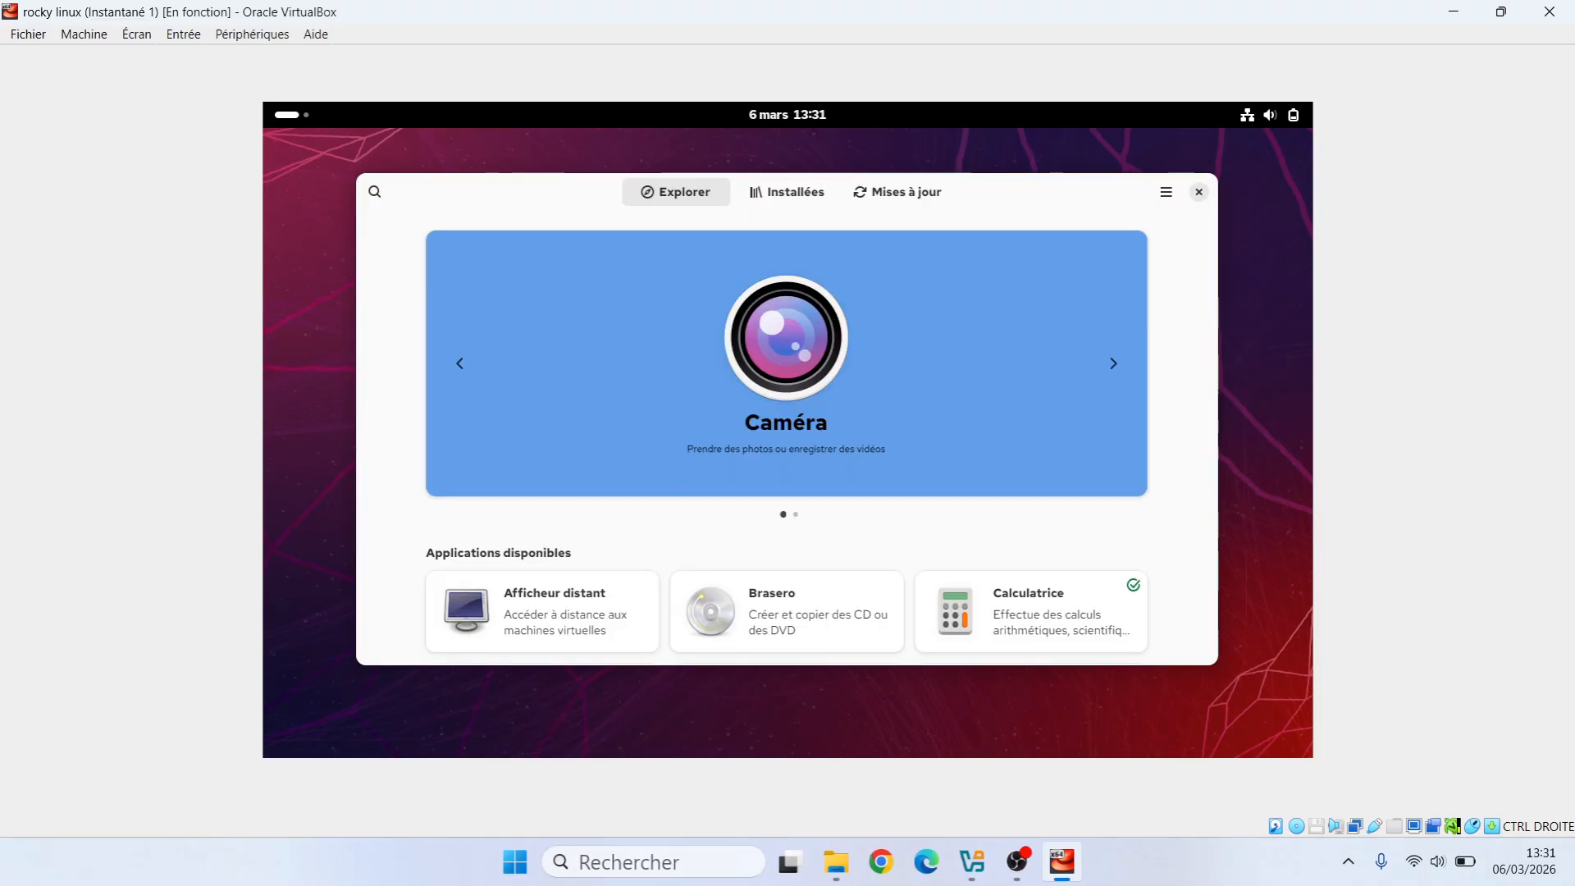
{"action": "left_click", "coordinate": [1195, 195]}
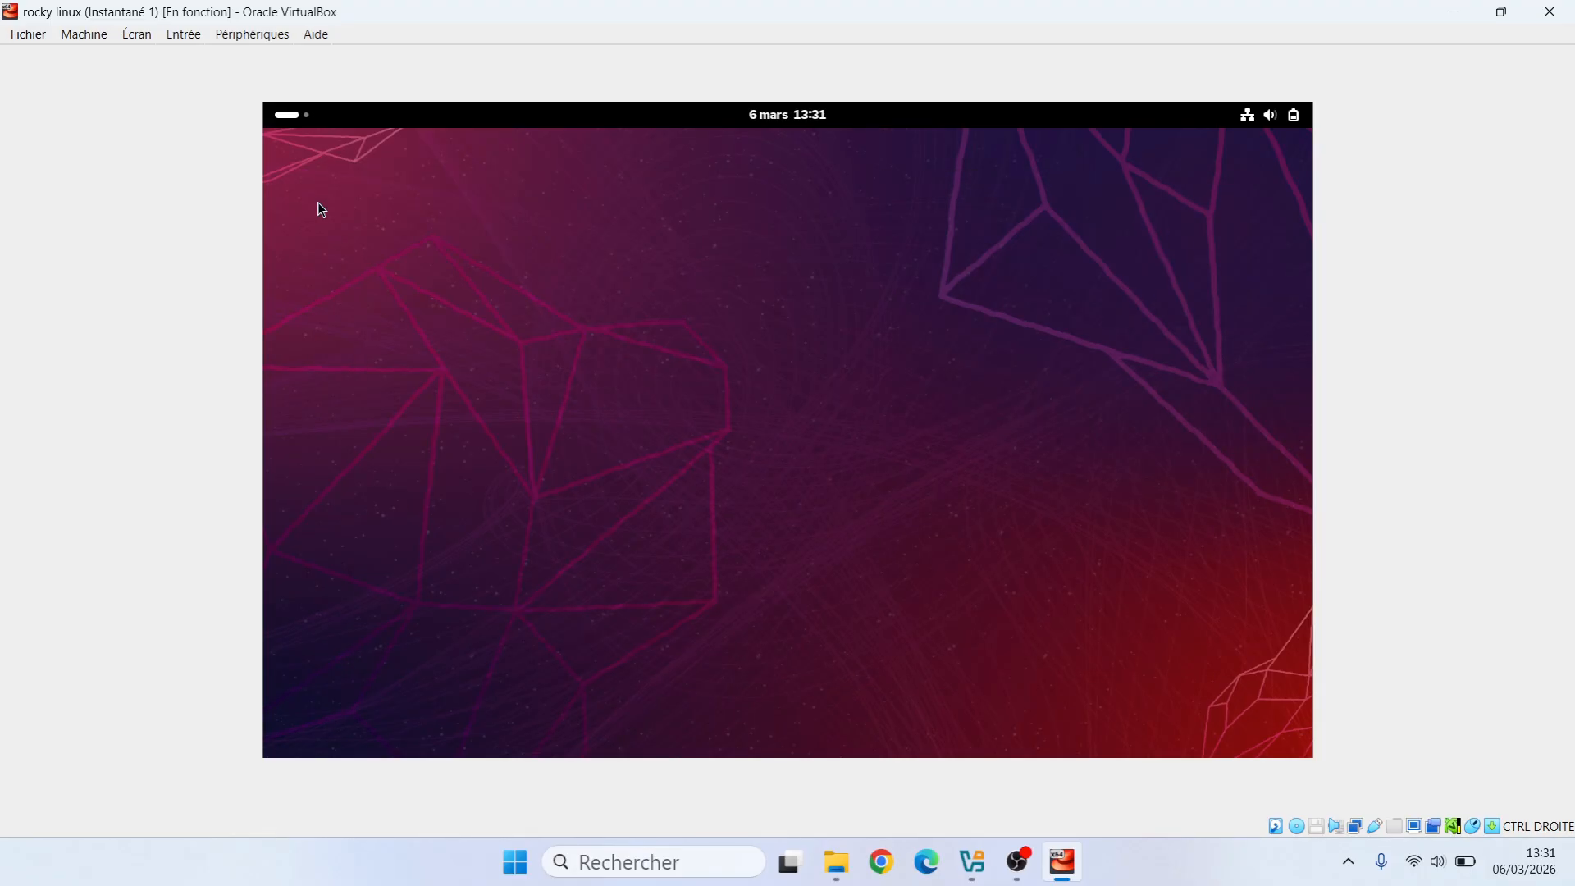
{"action": "left_click", "coordinate": [287, 115]}
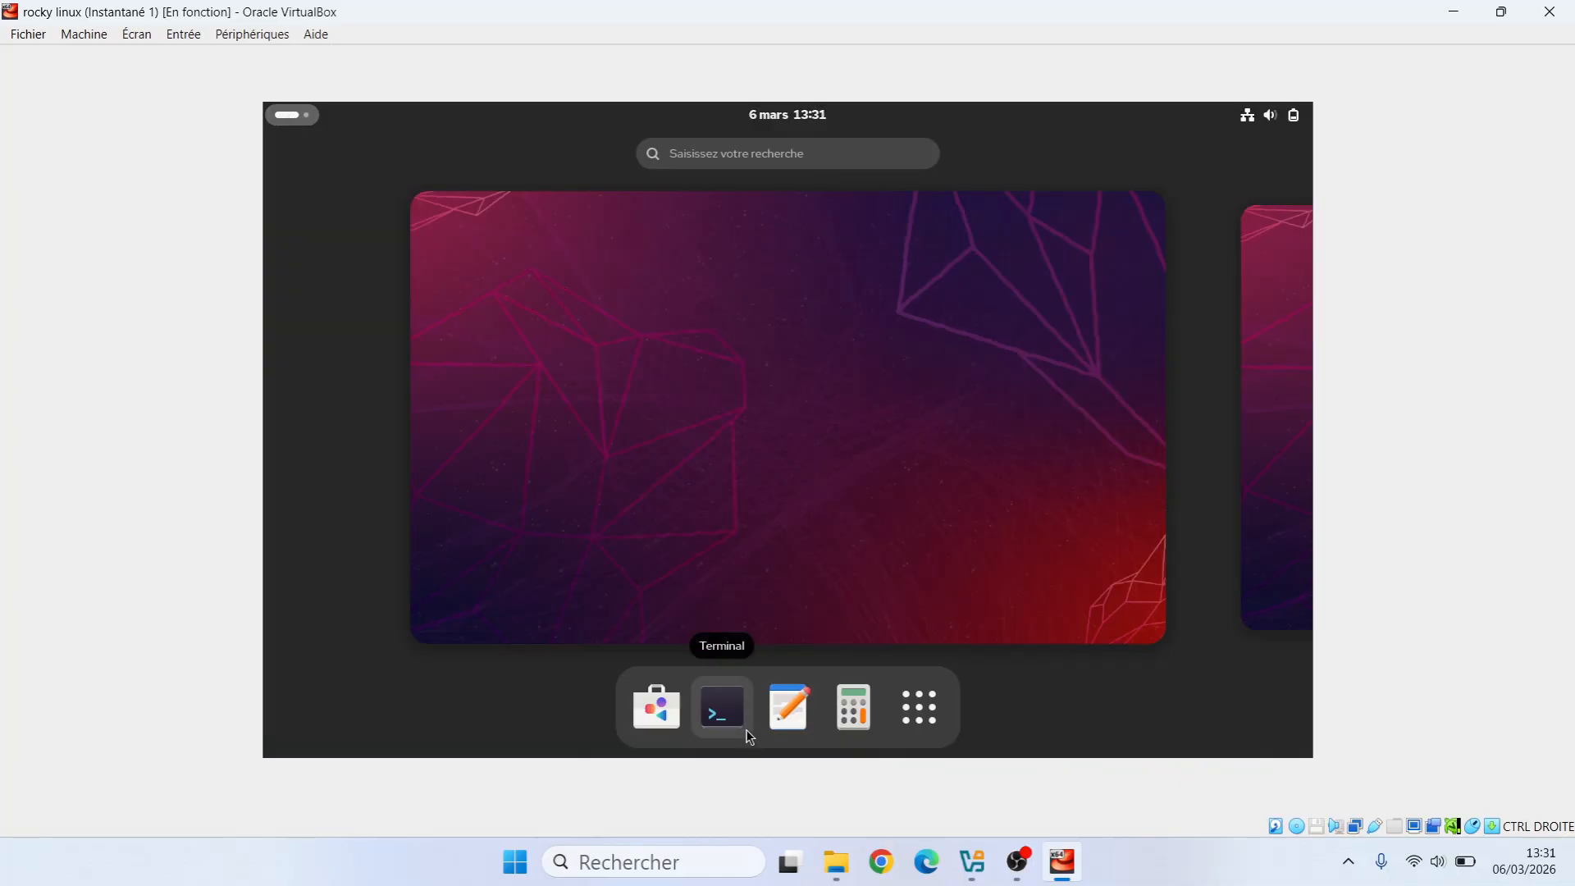
{"action": "left_click", "coordinate": [725, 714]}
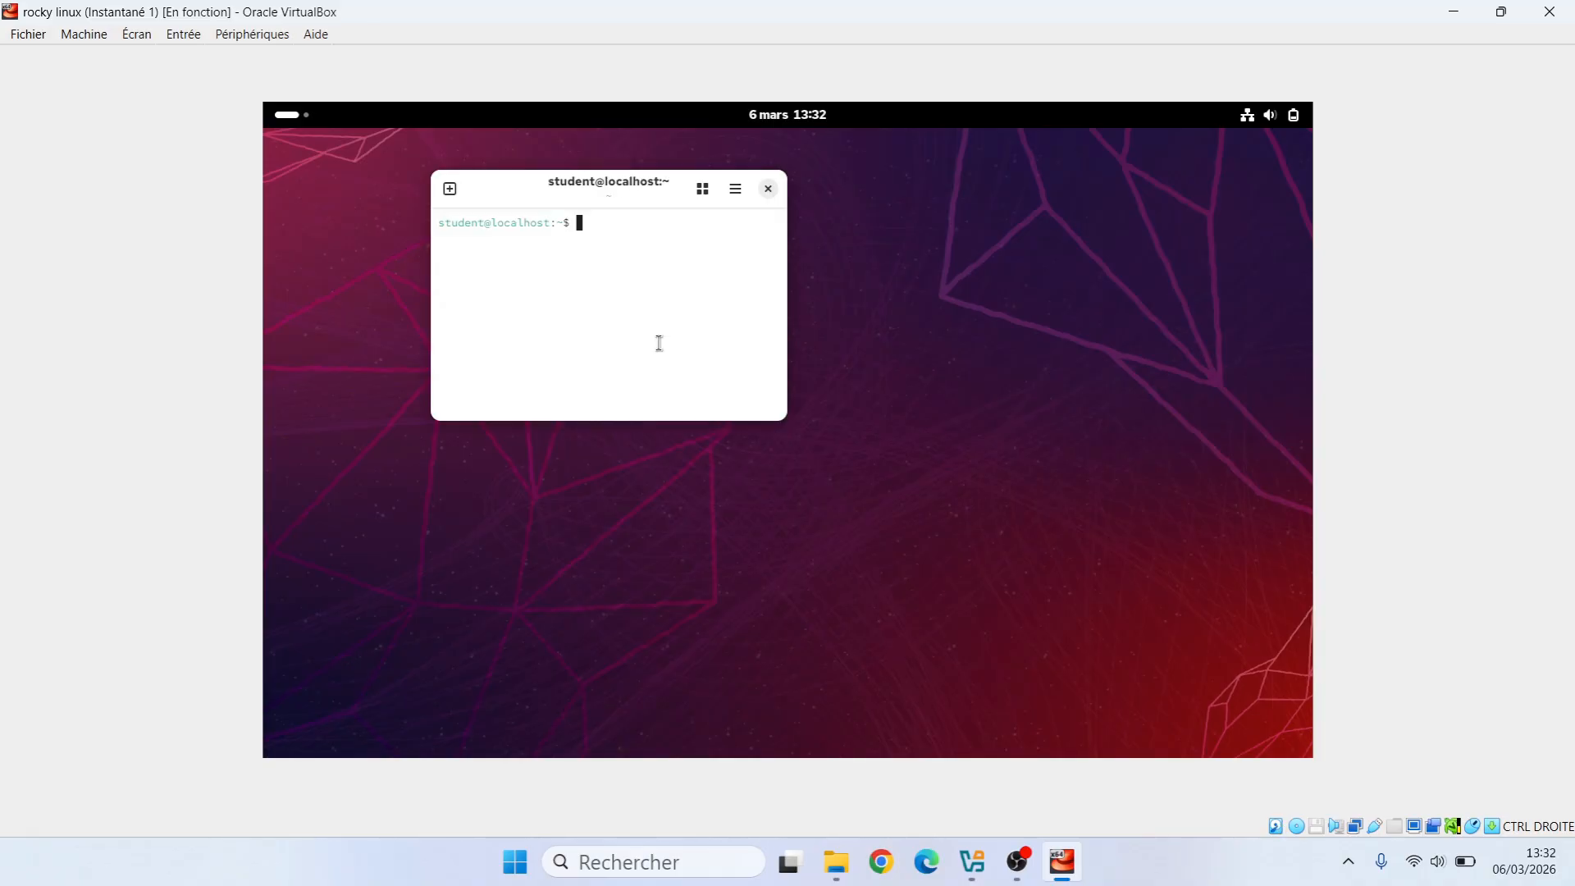
Maximize the terminal, enlarge its text, and run sudo dnf update with the sudo password
{"action": "double_click", "coordinate": [539, 179]}
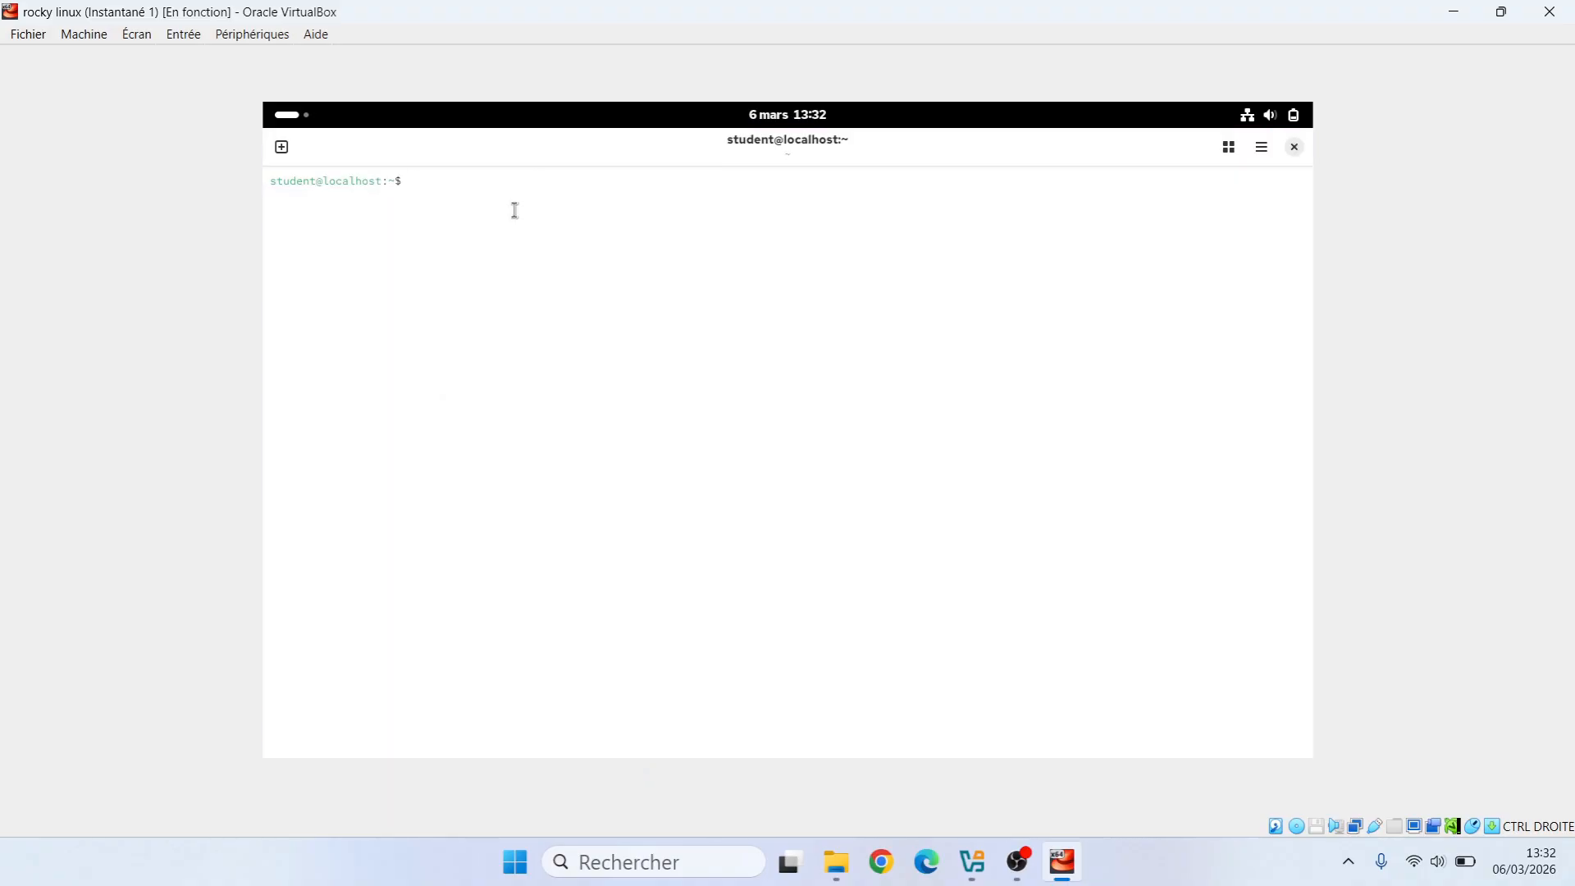
{"action": "key", "text": "ctrl+plus"}
{"action": "key", "text": "ctrl+plus"}
{"action": "key", "text": "ctrl+plus"}
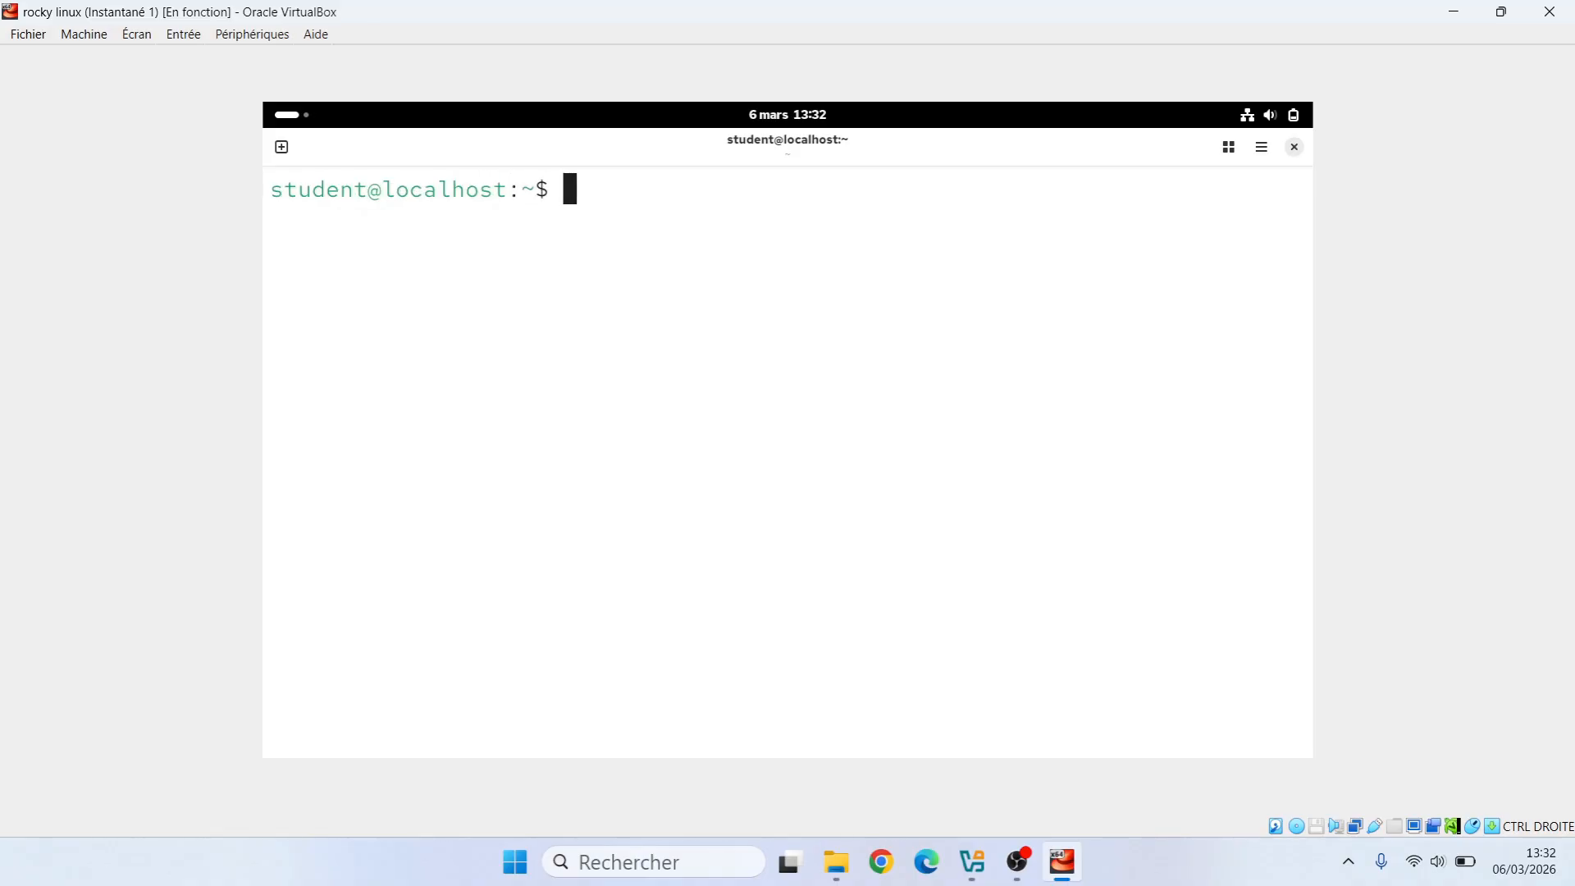
{"action": "type", "text": "sudo dnf update"}
{"action": "key", "text": "Return"}
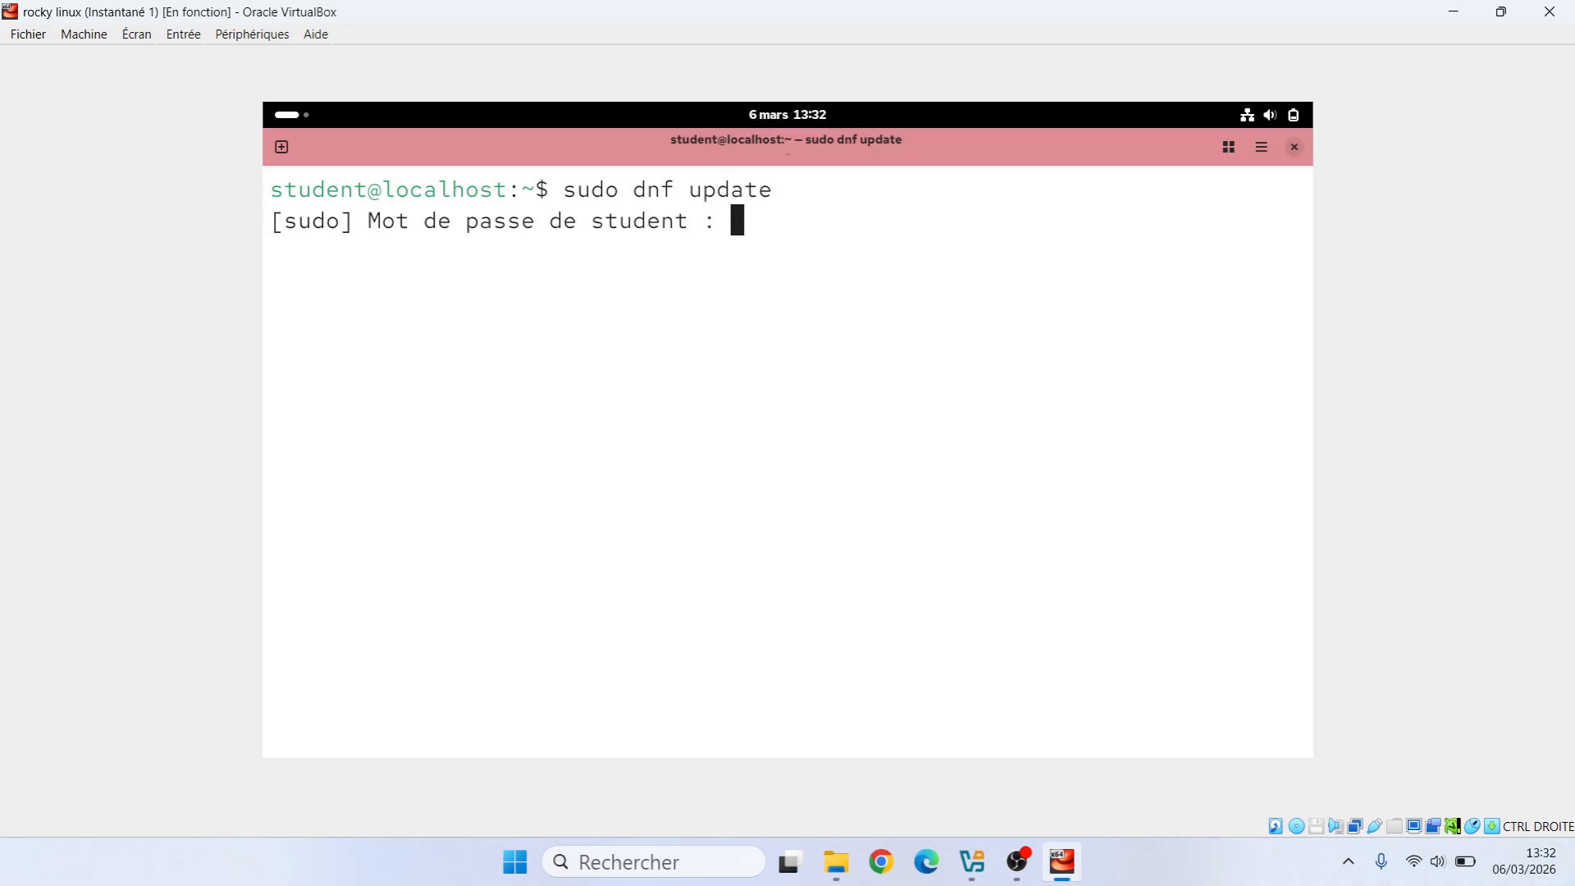
{"action": "key", "text": "Return"}
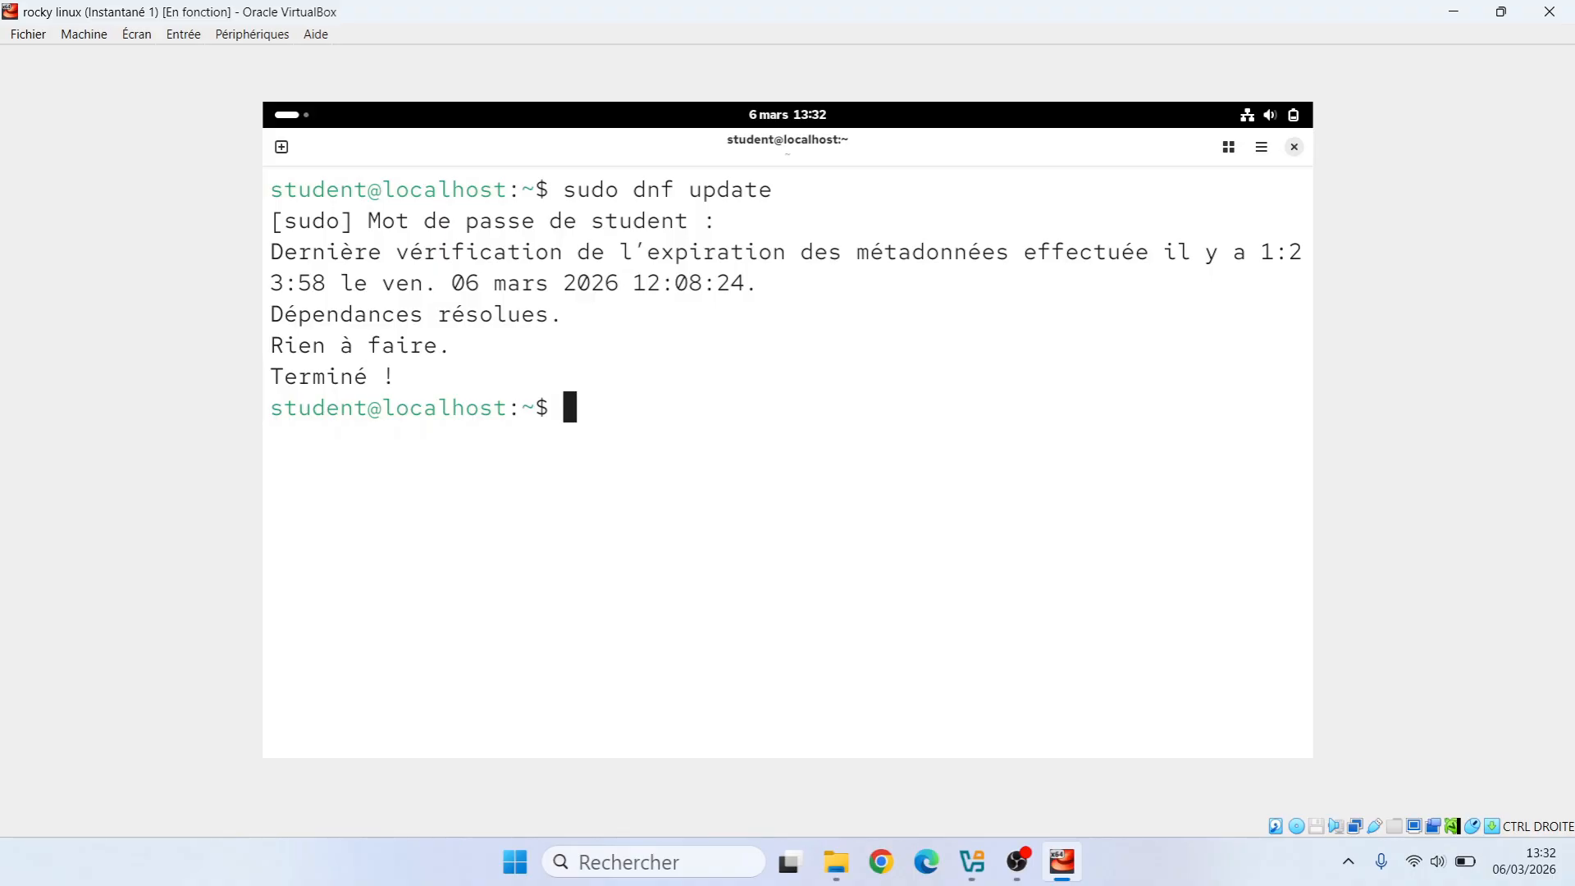
Run sudo dnf upgrade, then close the terminal and return to Activités
{"action": "type", "text": "sudo dnf upgrade"}
{"action": "key", "text": "Return"}
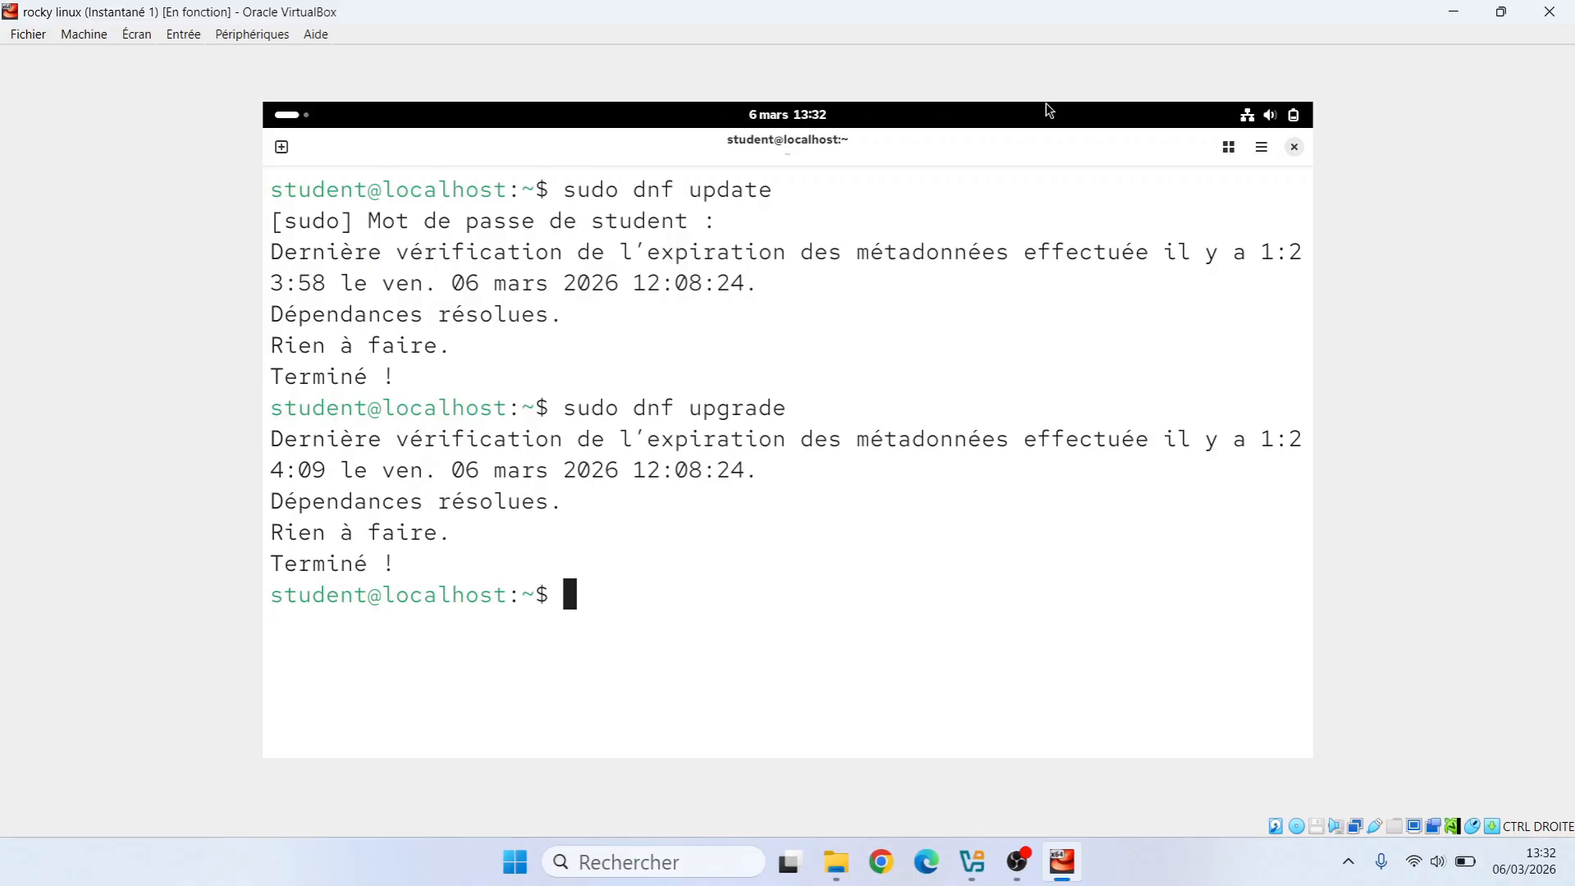
{"action": "left_click", "coordinate": [1293, 148]}
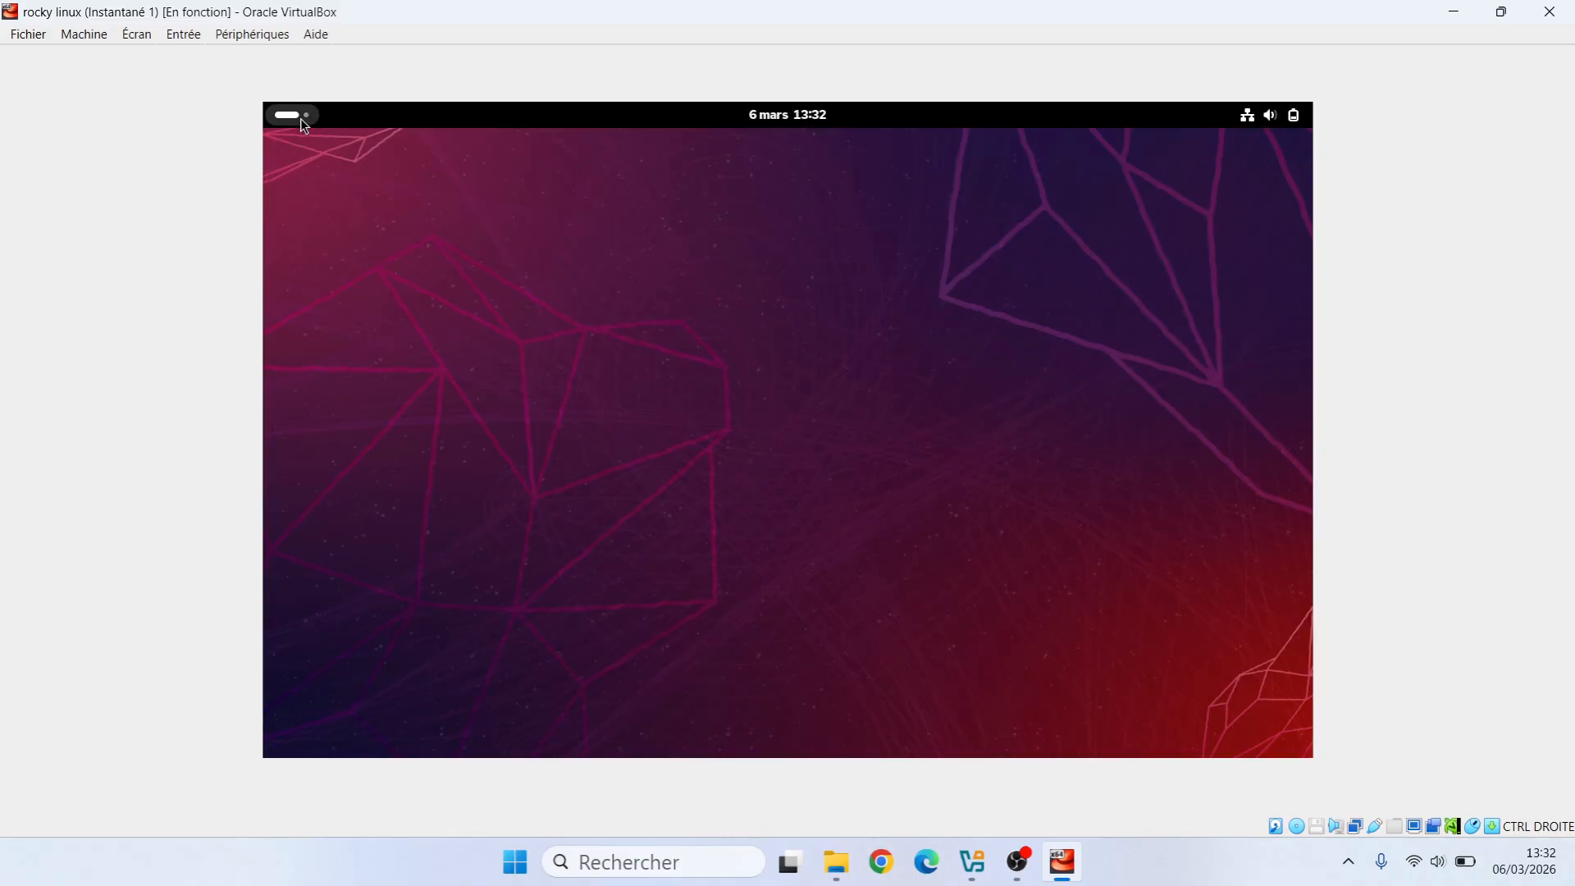
{"action": "left_click", "coordinate": [300, 118]}
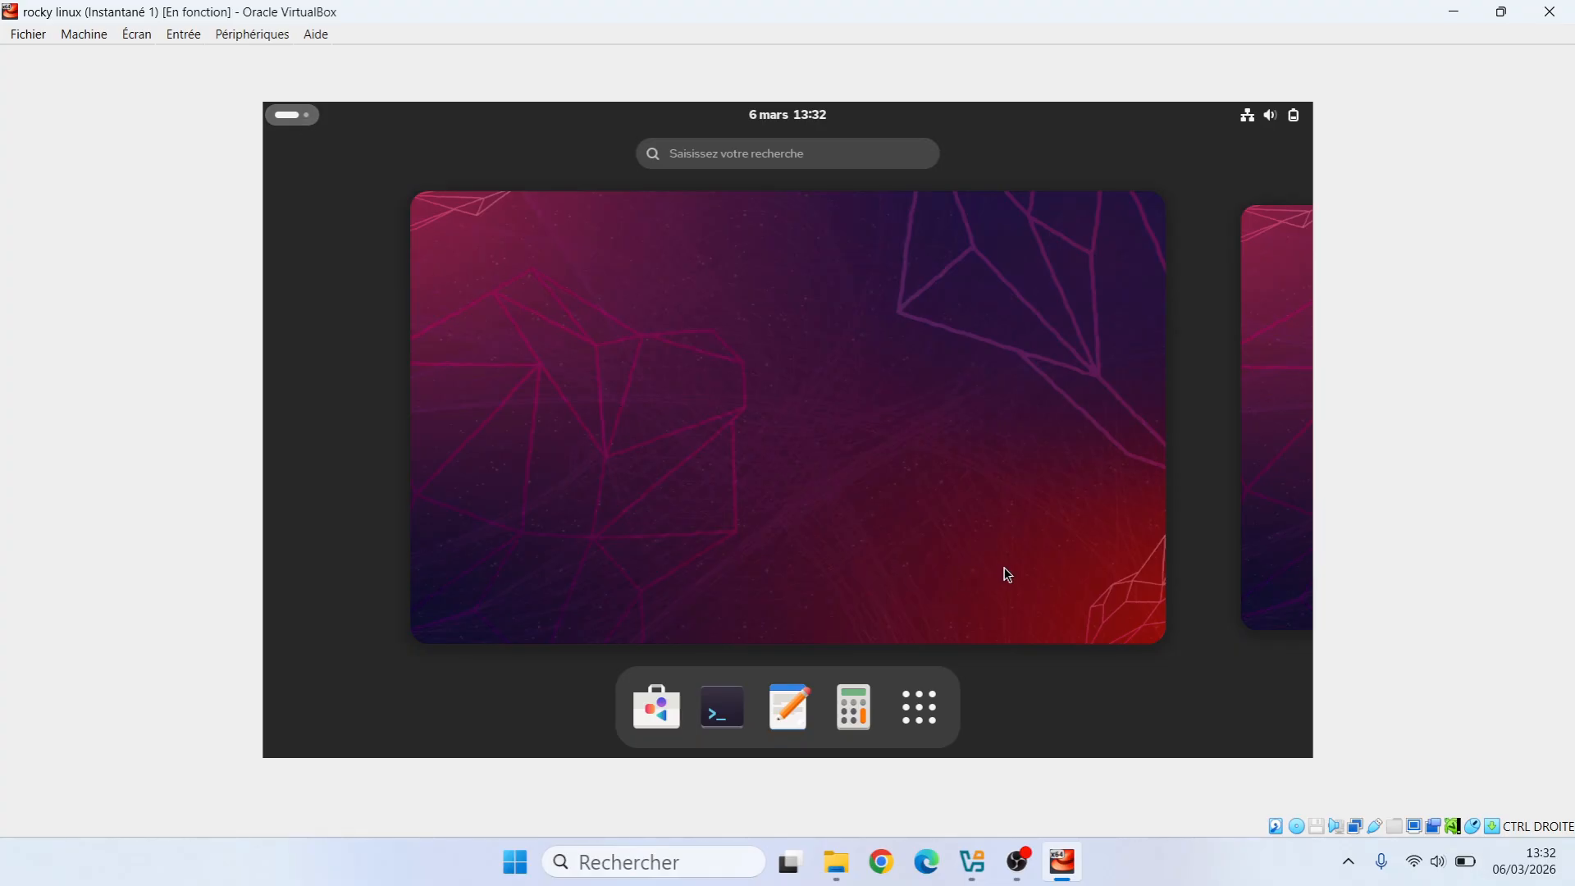